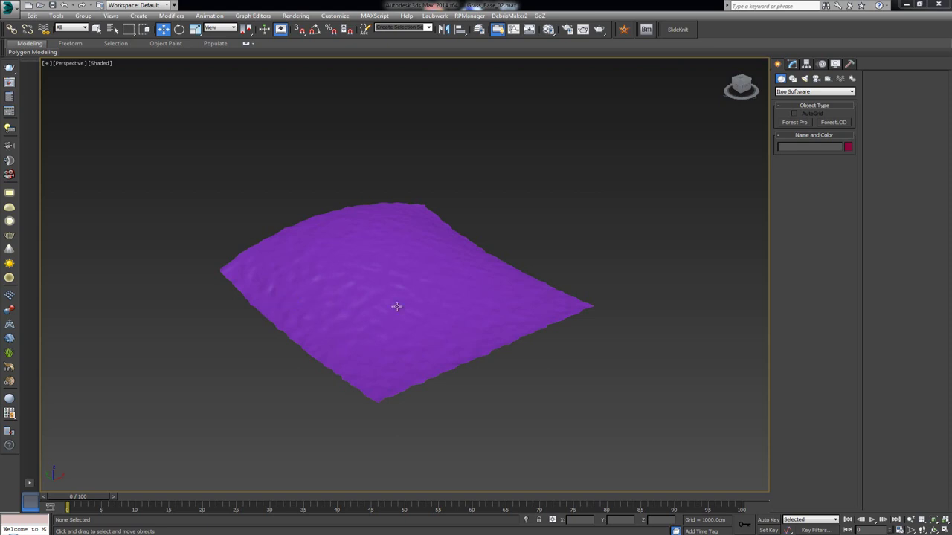
Step: Examine the terrain plane's shape and mesh density from several angles and in the four-viewport layout
key(alt+w)
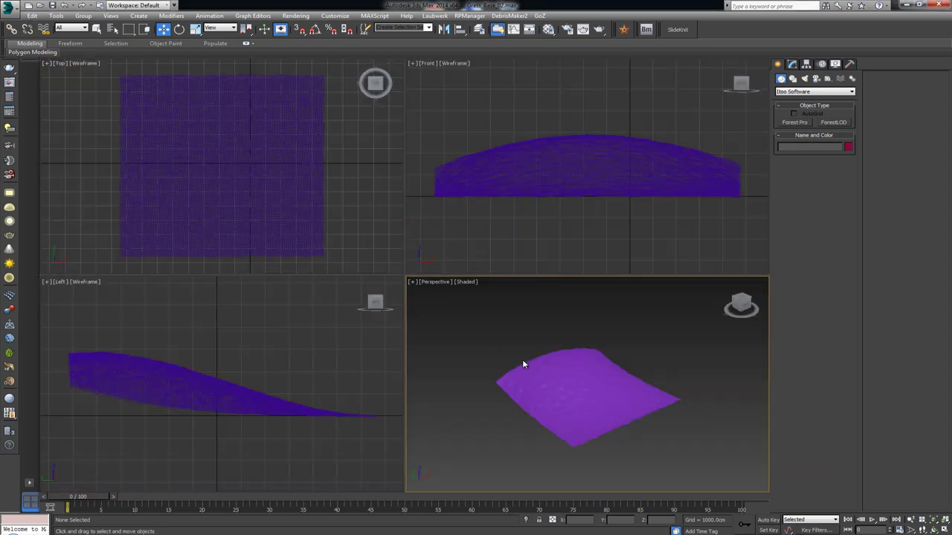
key(alt+w)
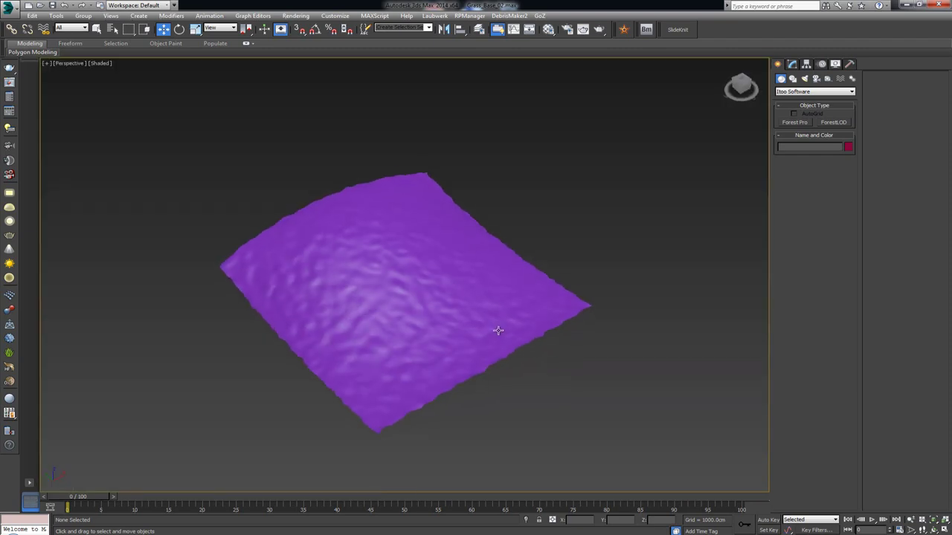
alt+middle_drag(501, 335, 507, 301)
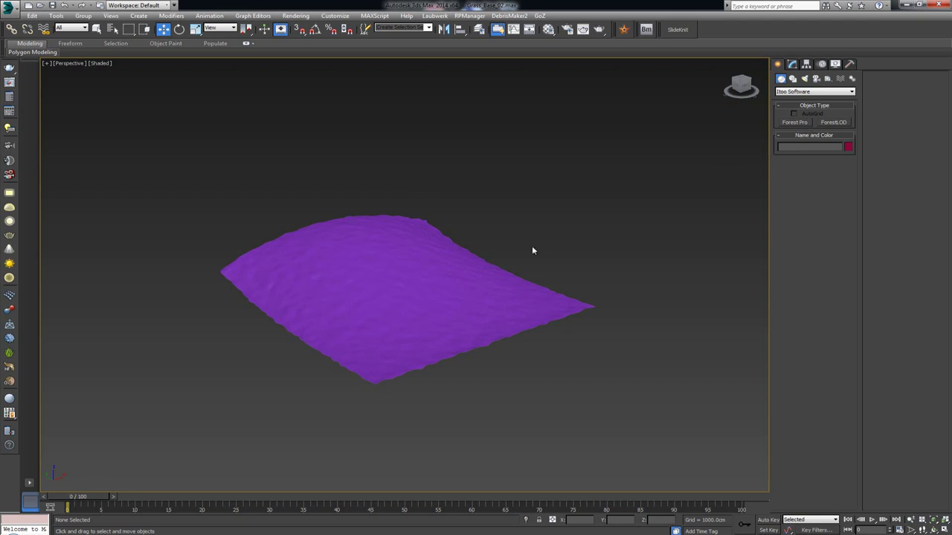
click(447, 277)
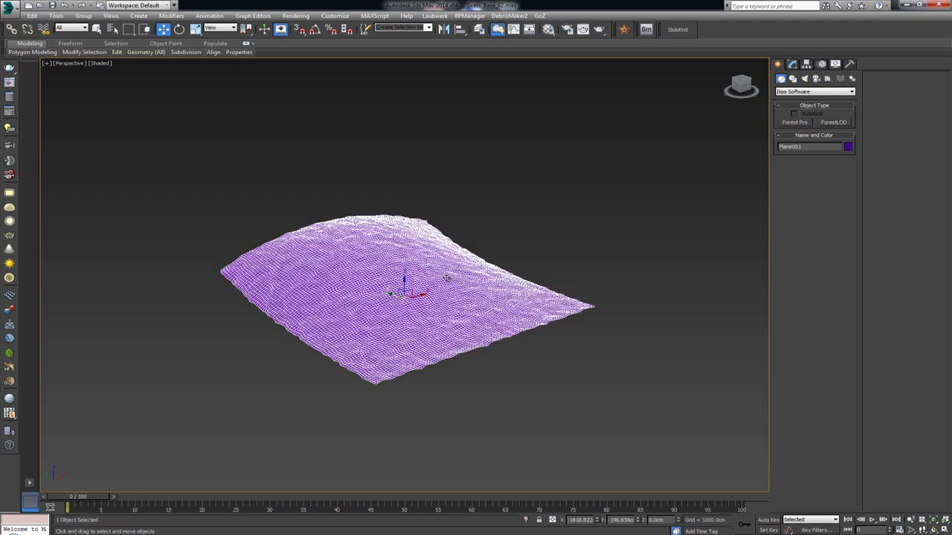
click(544, 240)
alt+middle_drag(544, 240, 490, 284)
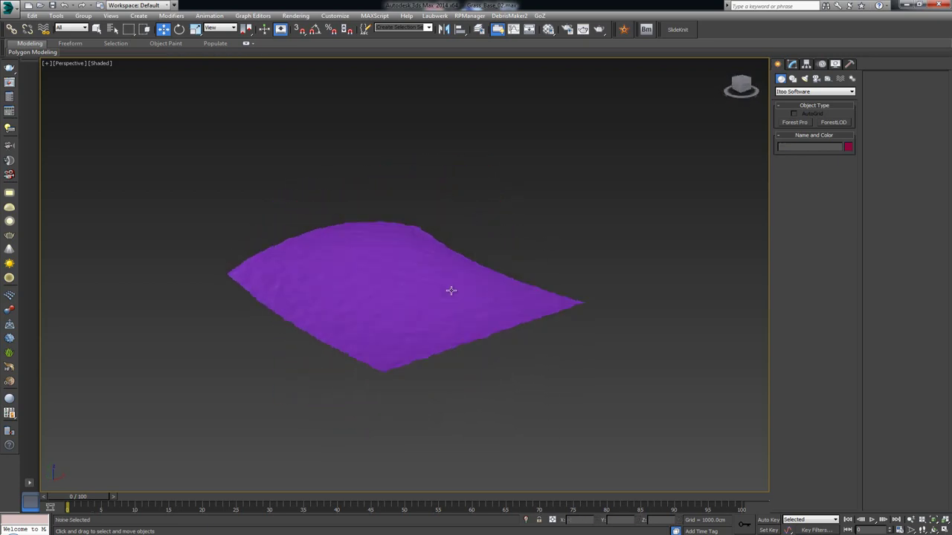
scroll(451, 287, up, 3)
click(451, 286)
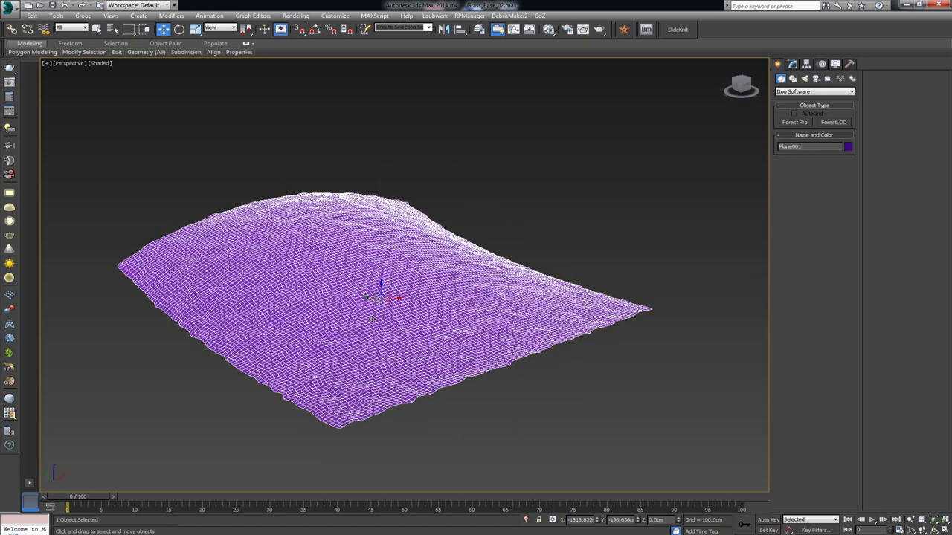
click(628, 262)
alt+middle_drag(531, 276, 482, 286)
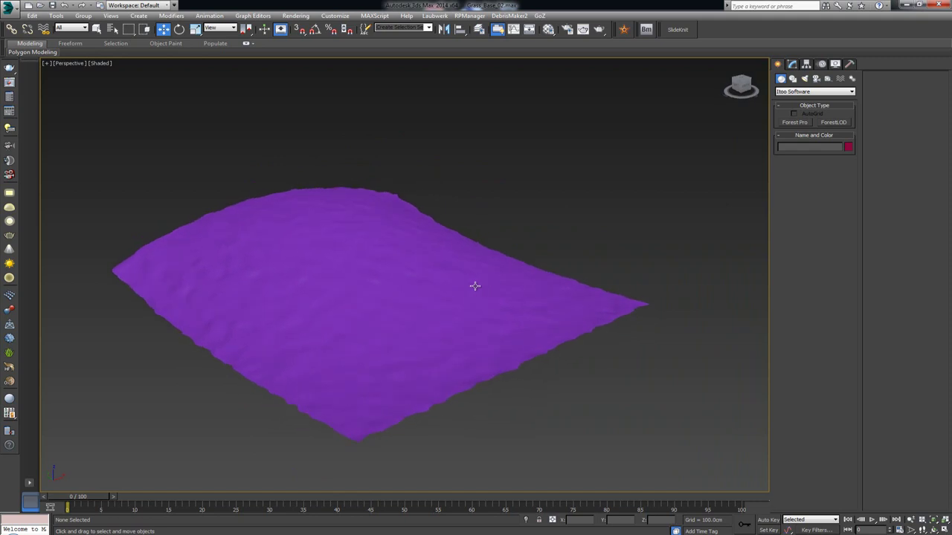
Step: Assign the brown ground material, Material #3, to the terrain plane
key(m)
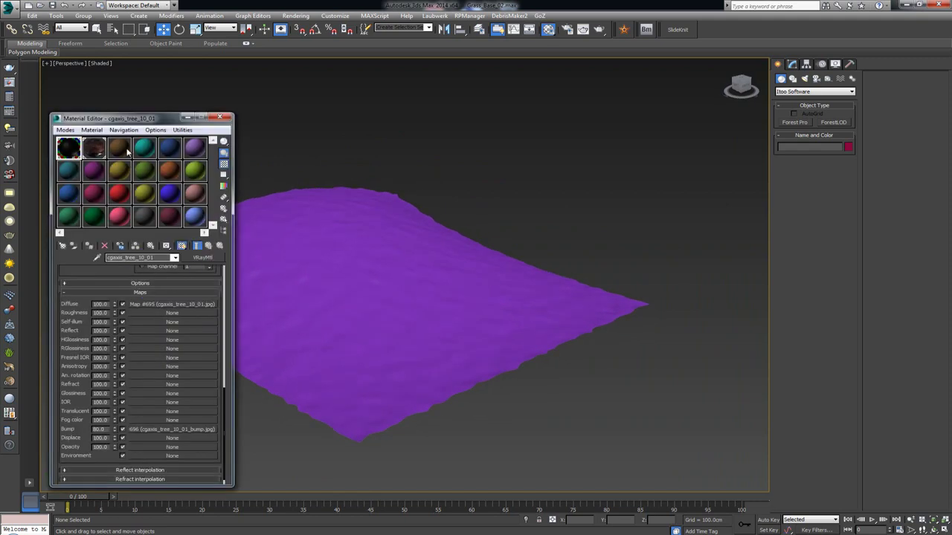
click(119, 148)
drag(119, 148, 270, 223)
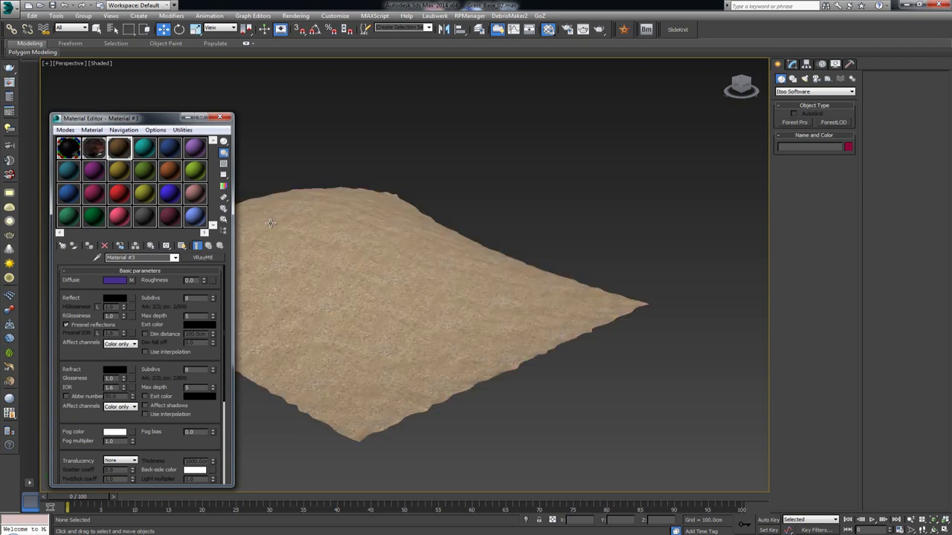
click(220, 117)
alt+middle_drag(372, 223, 405, 266)
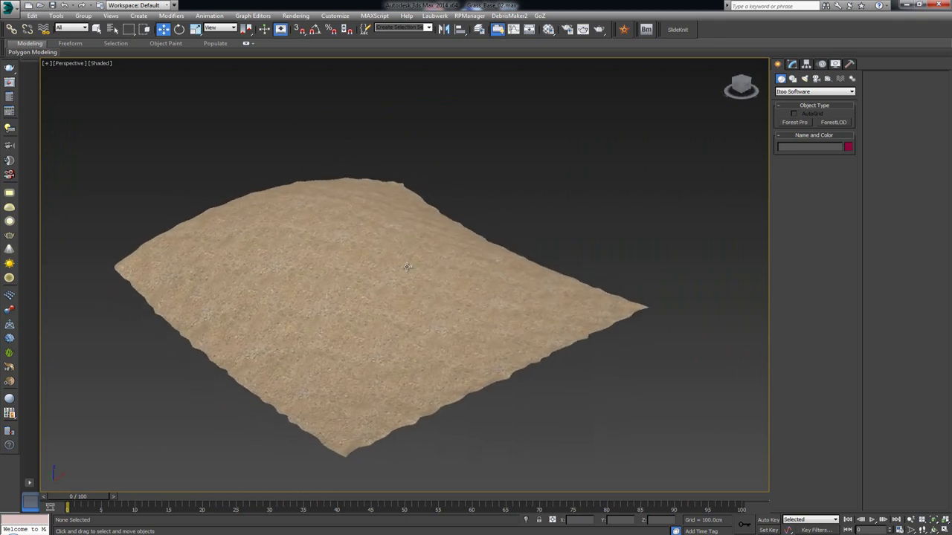
Step: Create a Forest Pro object scattered over the terrain plane, with the camera's Limit to Visibility option enabled
click(796, 122)
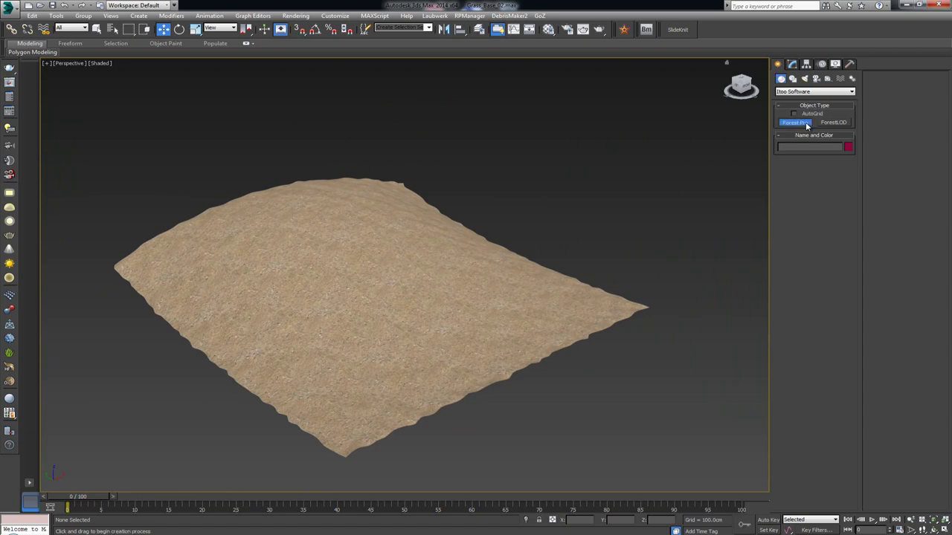
click(551, 288)
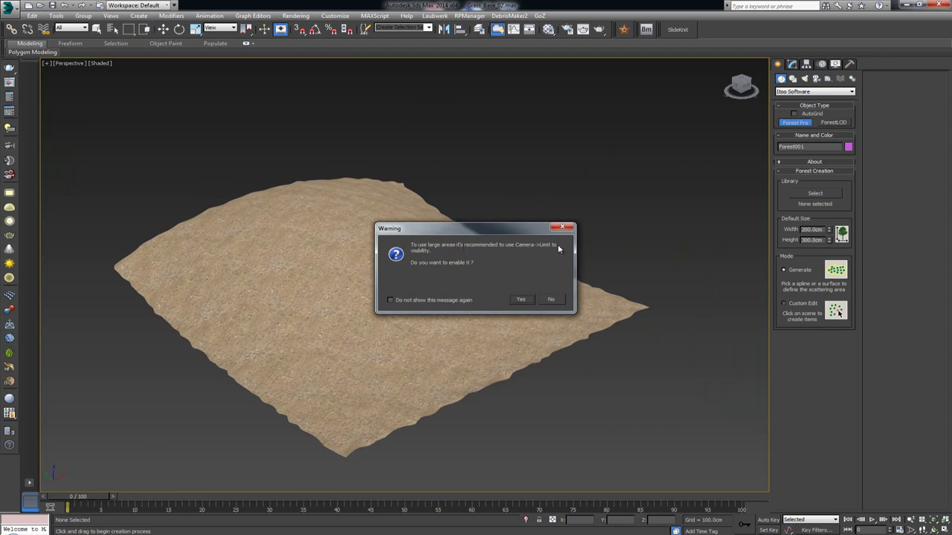
click(524, 299)
mouse_move(463, 306)
alt+middle_down()
mouse_move(479, 294)
mouse_move(401, 283)
mouse_move(371, 295)
mouse_move(455, 303)
alt+middle_up()
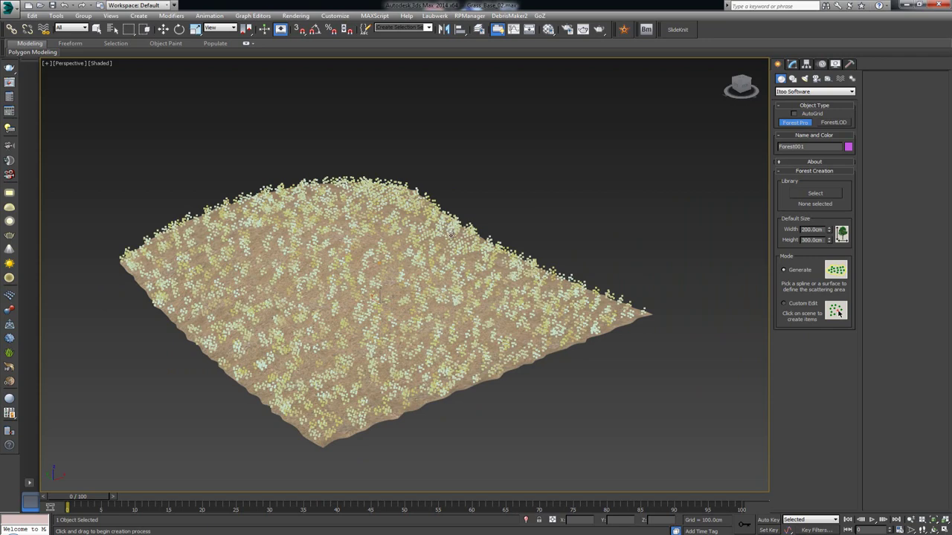
scroll(450, 235, up, 4)
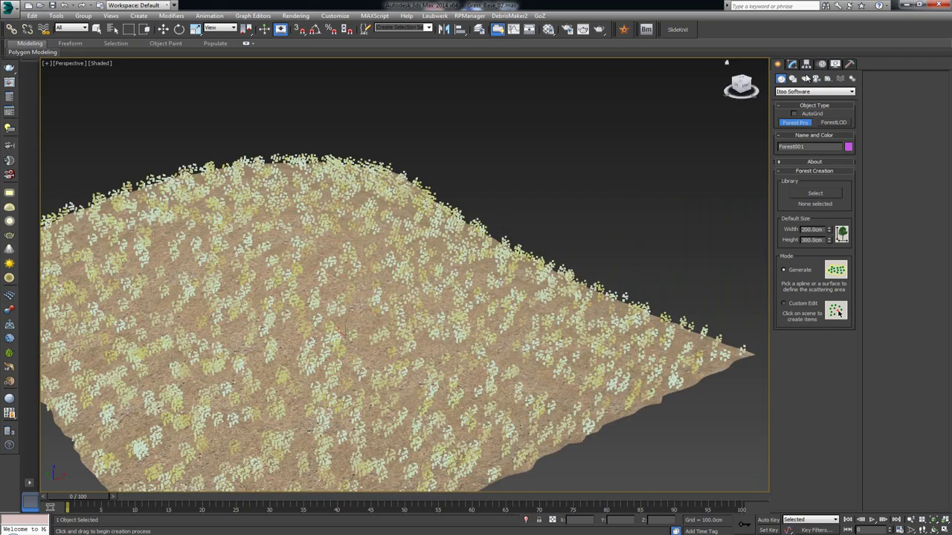
Step: Finish the Forest creation and select the scattered Forest object to show its parameters for editing
click(792, 65)
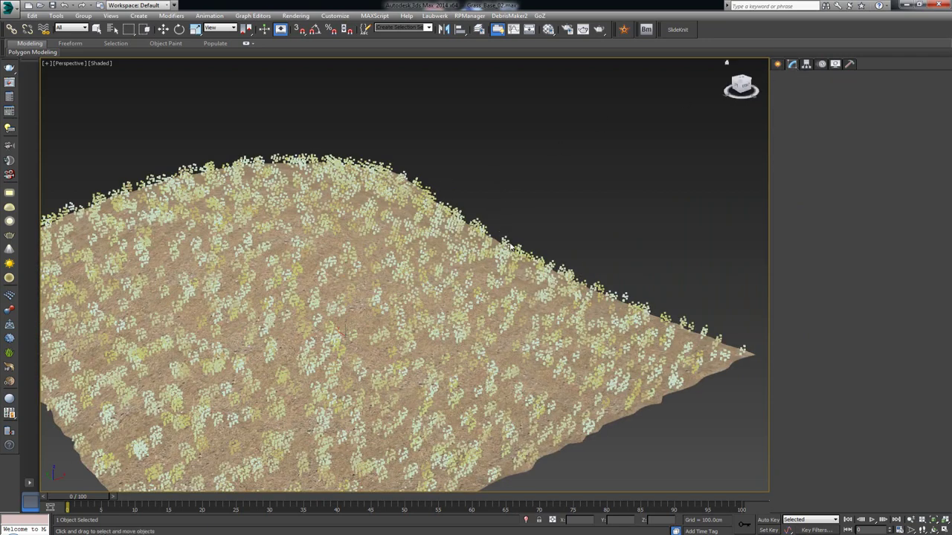
key(w)
scroll(518, 273, down, 5)
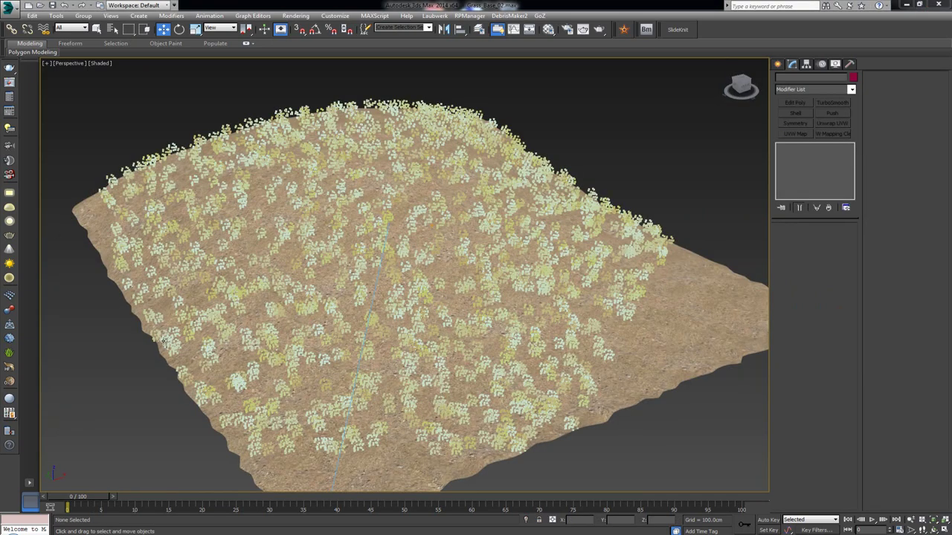
alt+middle_drag(164, 342, 321, 278)
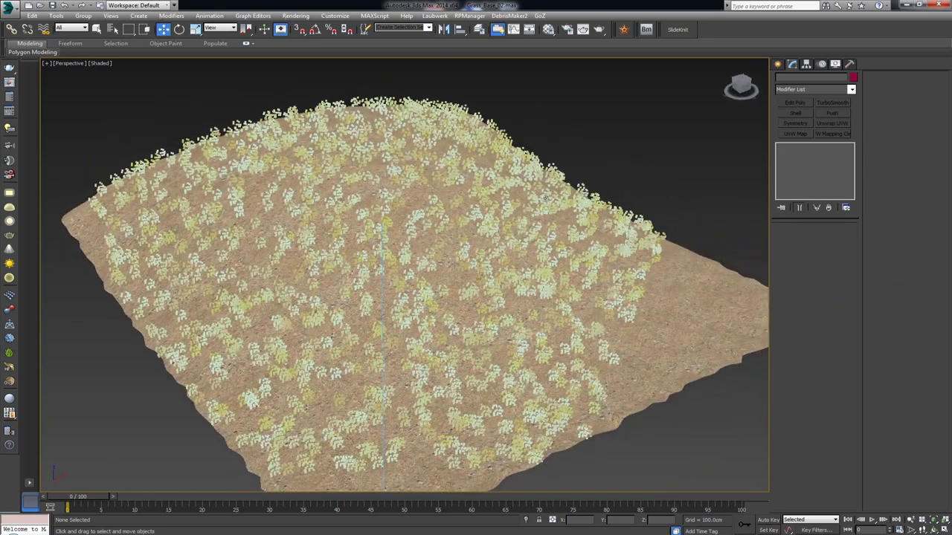
click(584, 187)
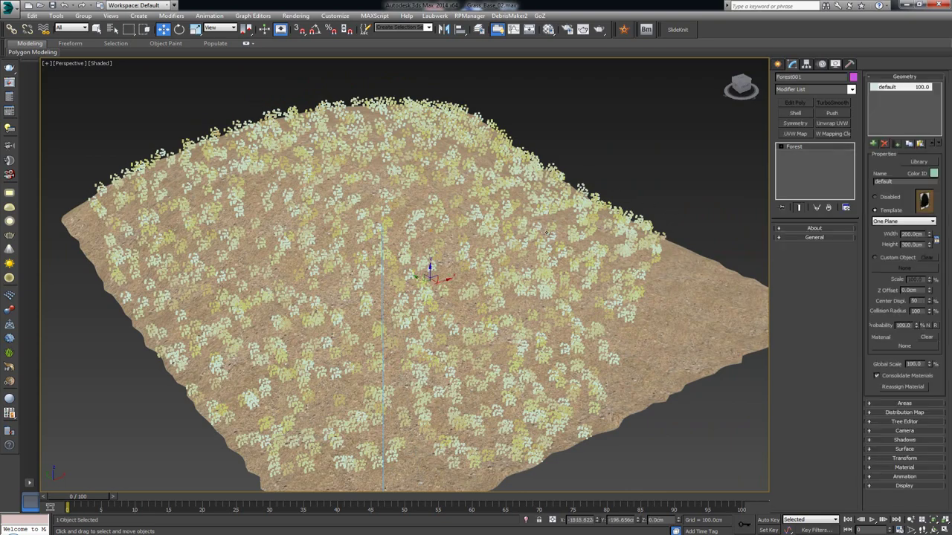
middle_drag(584, 227, 554, 247)
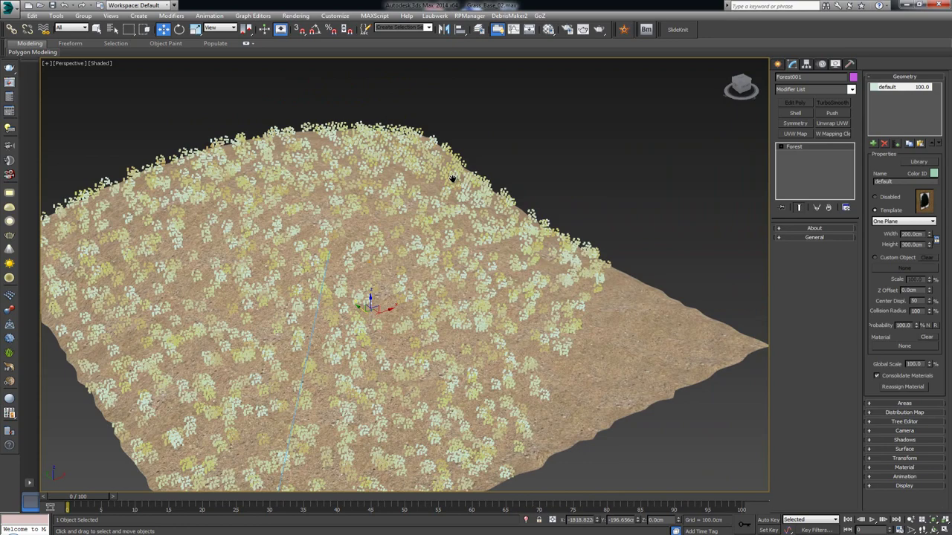
middle_drag(454, 179, 450, 168)
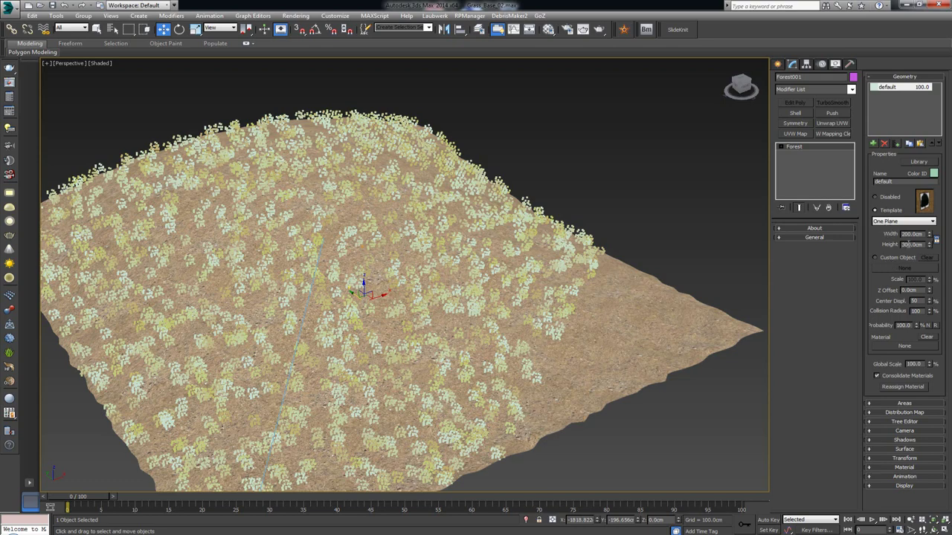
Step: Open the Forest geometry library and browse the HQPlants Free, 3D Stones, 3D Flowers&grass, 2D Shrubs and 2D Trees collections
click(931, 163)
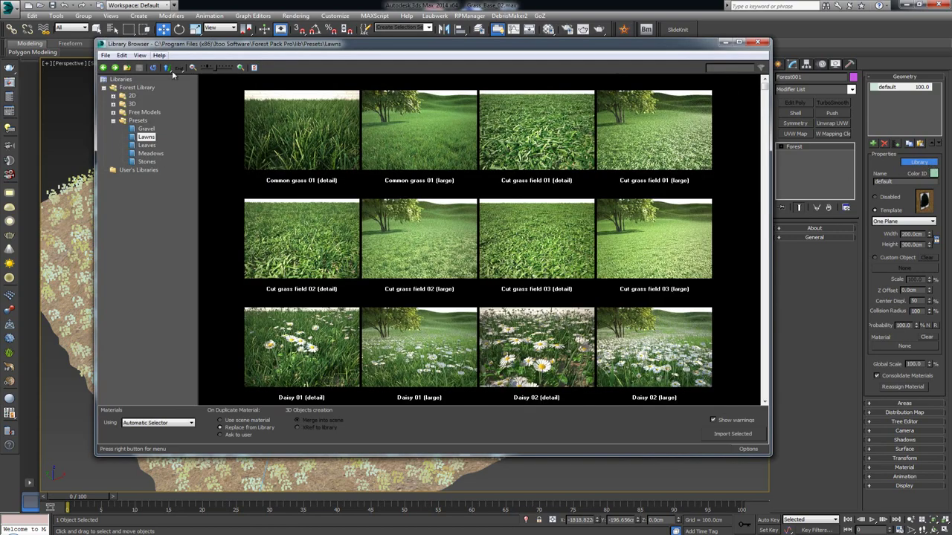
drag(368, 48, 339, 27)
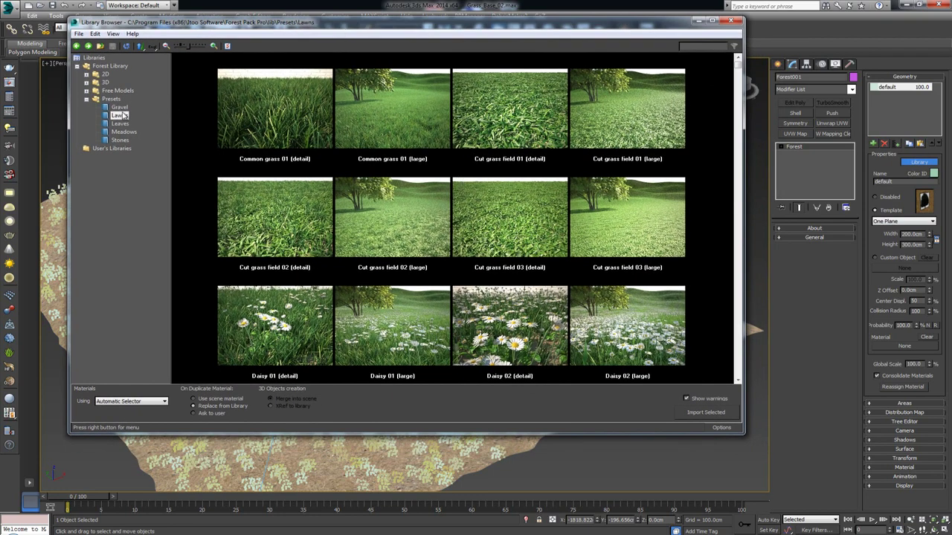
click(107, 91)
click(86, 91)
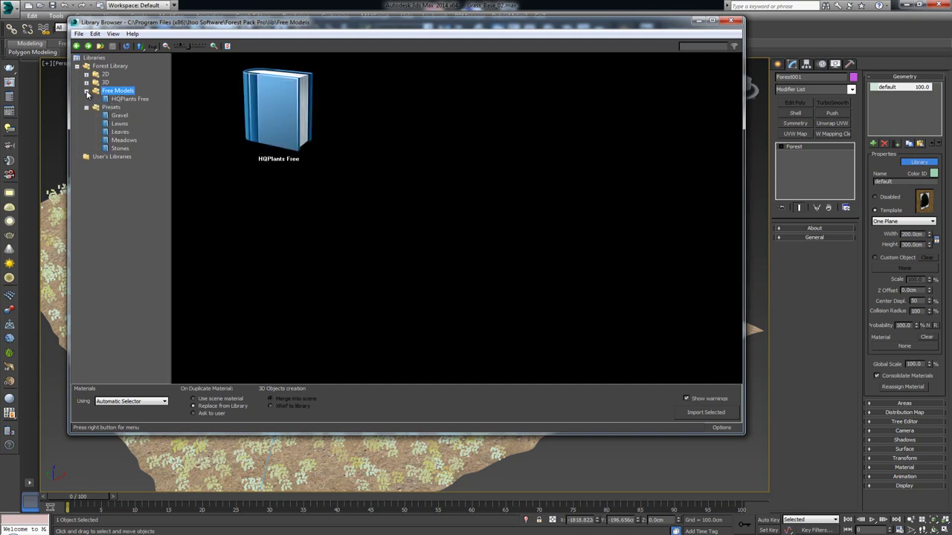
click(117, 99)
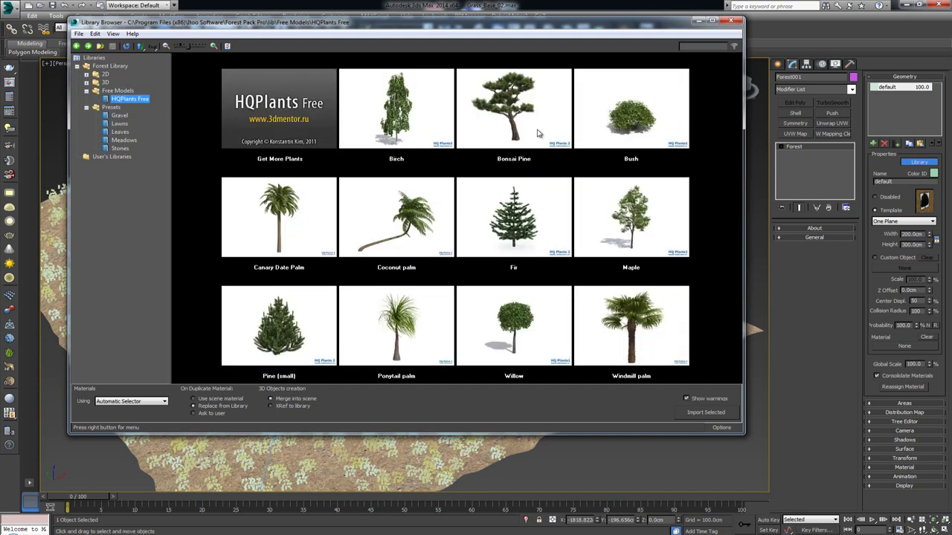
click(86, 82)
click(121, 99)
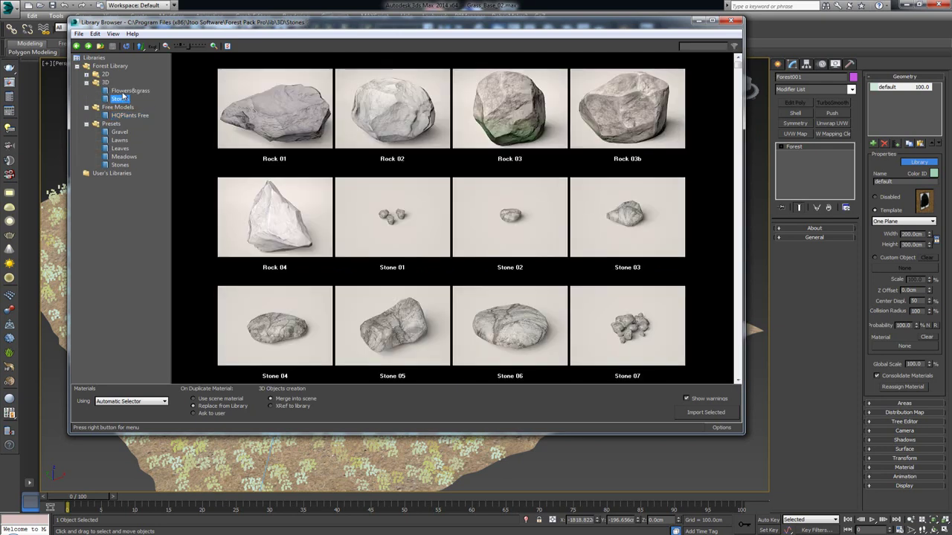
click(124, 92)
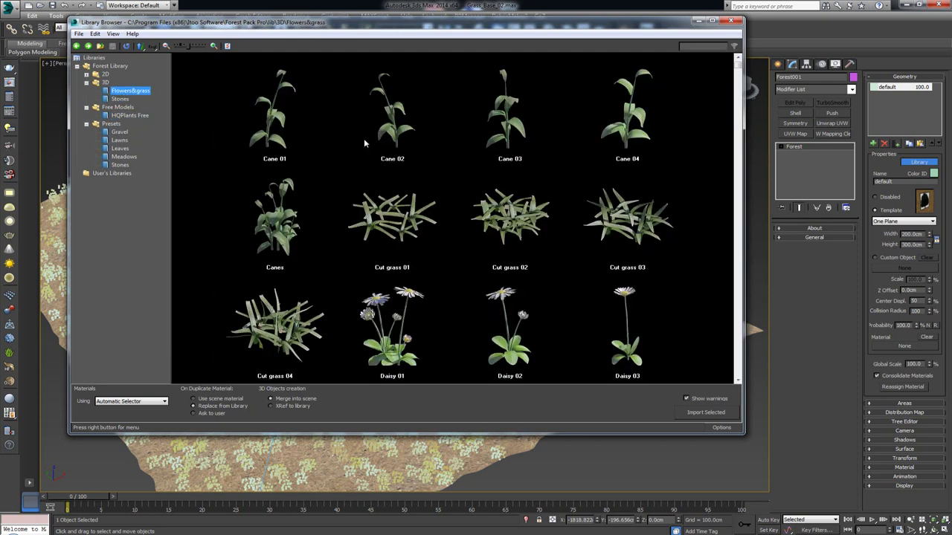
click(86, 74)
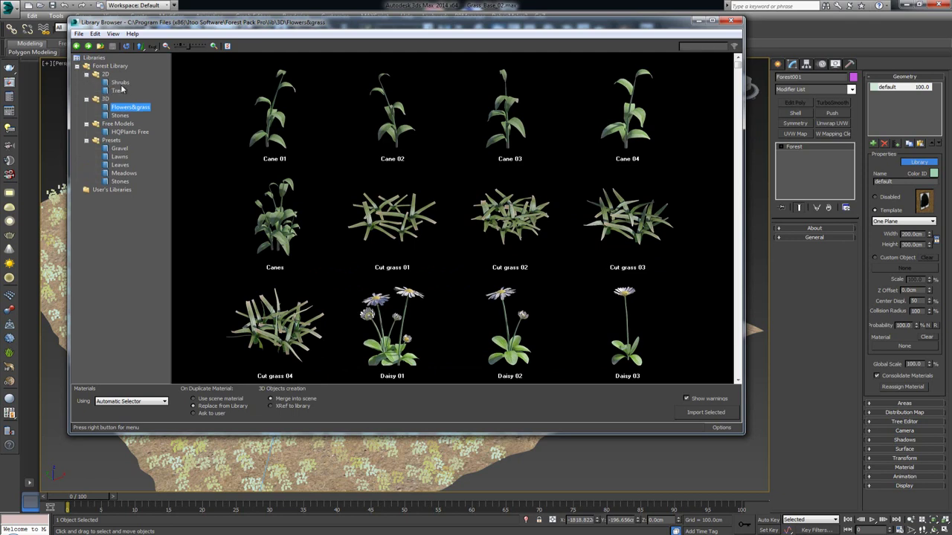
click(119, 82)
click(119, 91)
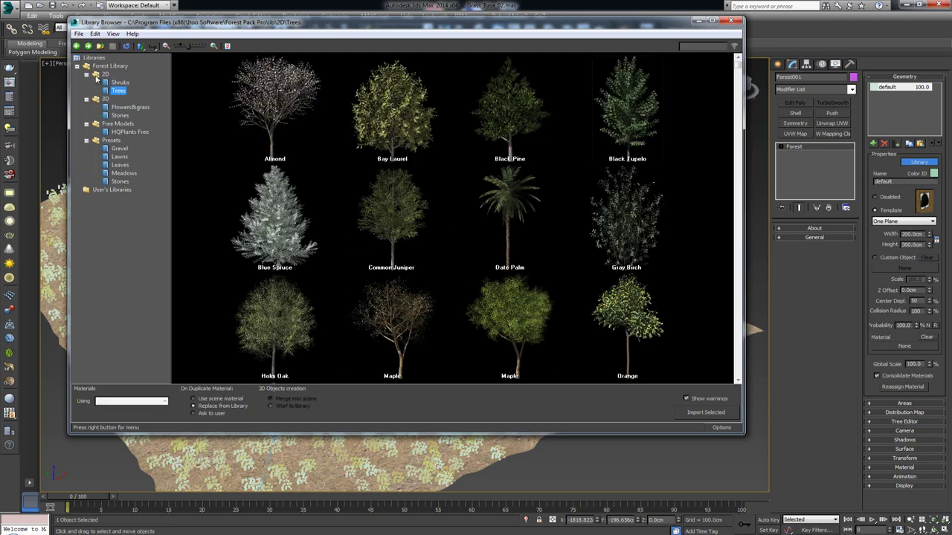
click(86, 74)
click(86, 83)
click(87, 91)
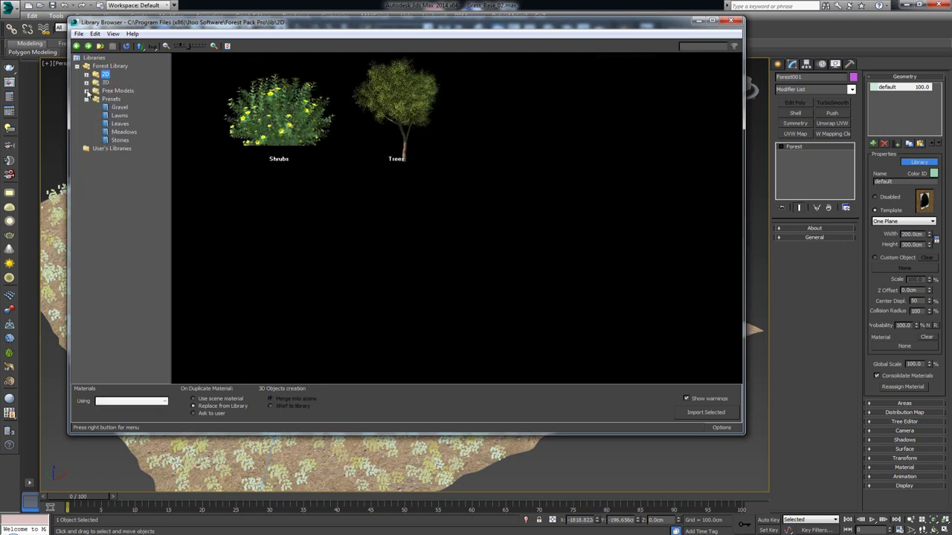
Step: Browse the Lawns, Leaves, Meadows, Stones and Gravel presets, and look through the Lawns collection for a suitable grass
click(122, 116)
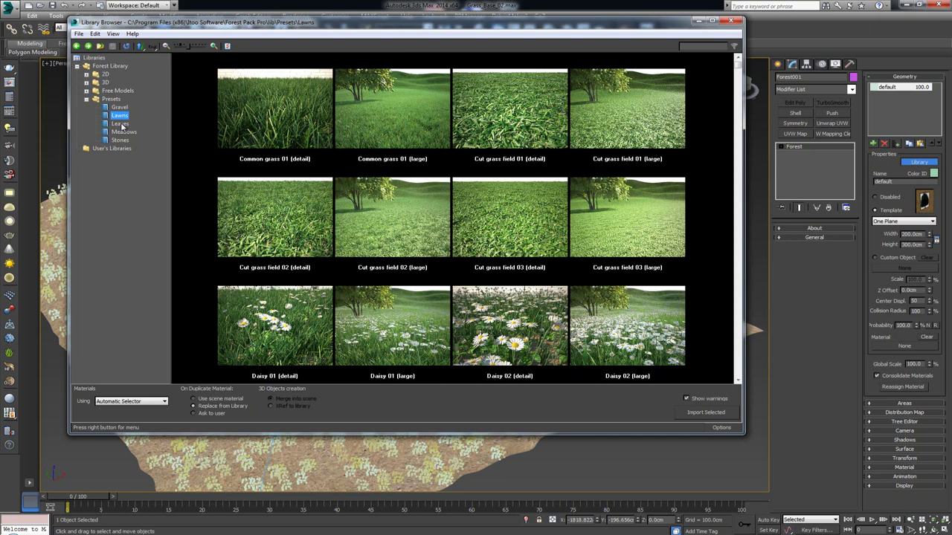
click(119, 124)
click(123, 132)
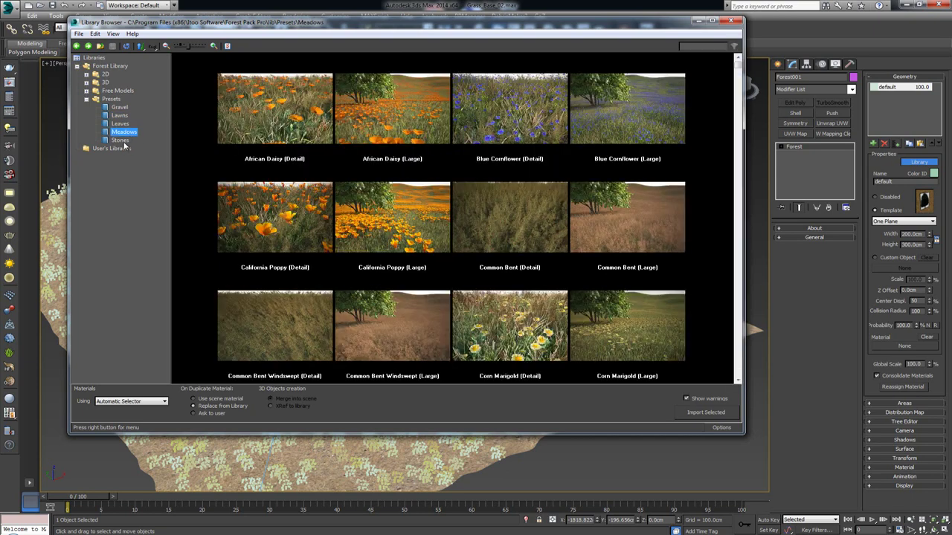
click(119, 141)
click(119, 107)
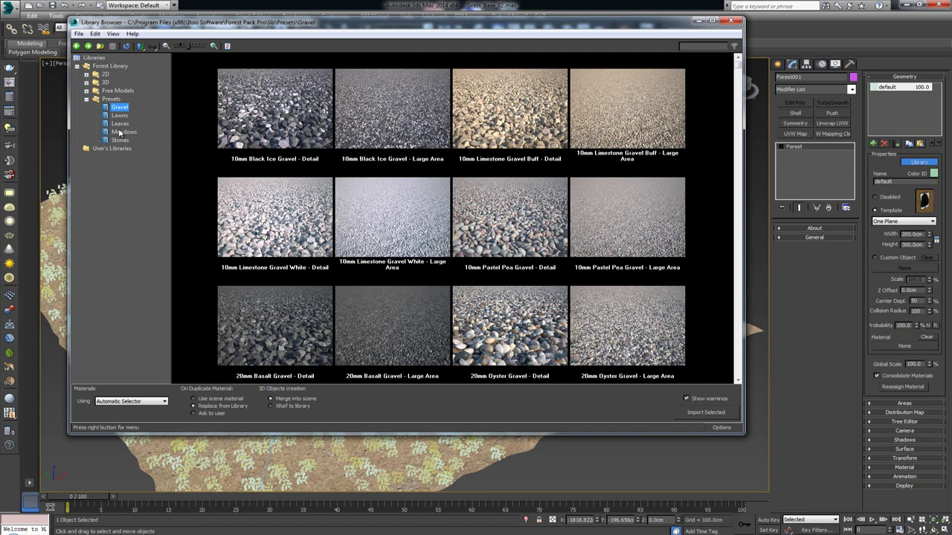
click(123, 117)
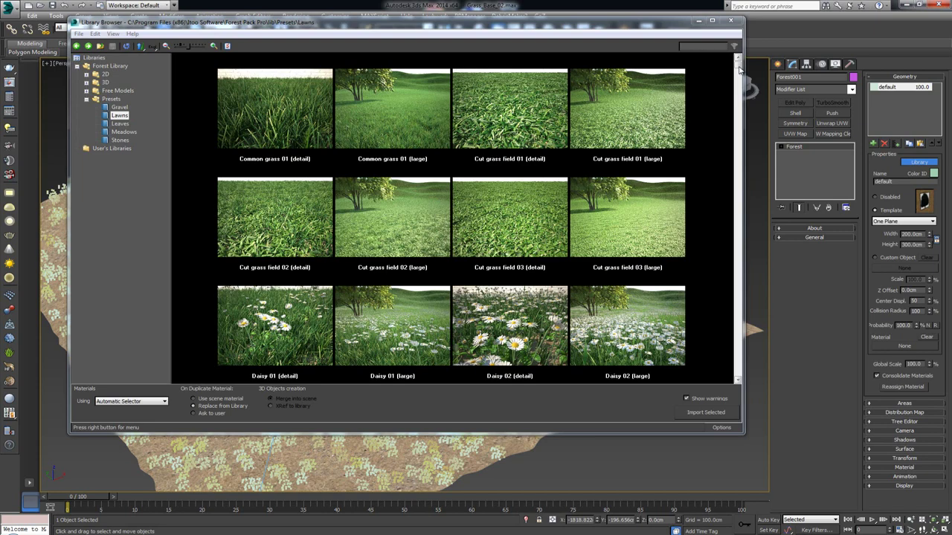
mouse_move(738, 82)
mouse_down()
mouse_move(738, 376)
mouse_move(738, 61)
mouse_move(736, 376)
mouse_move(737, 90)
mouse_up()
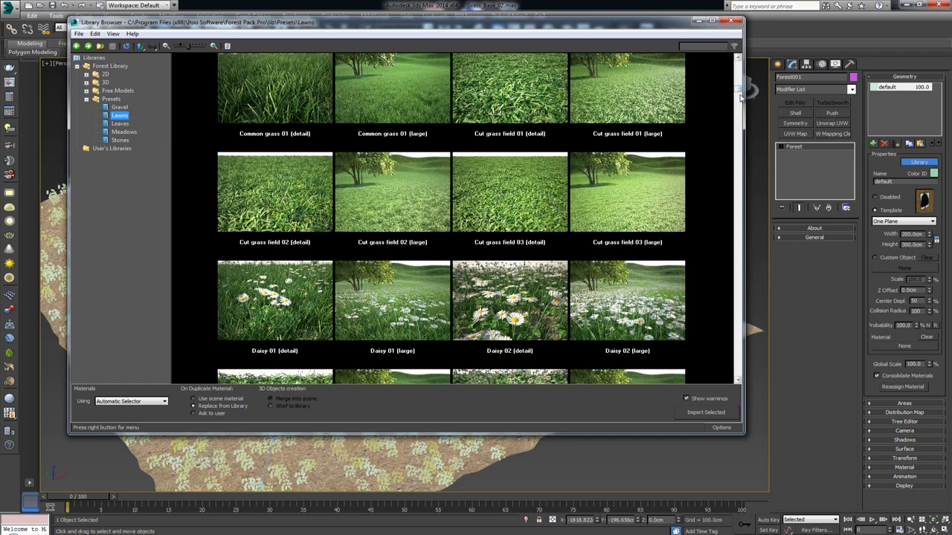
drag(740, 95, 736, 173)
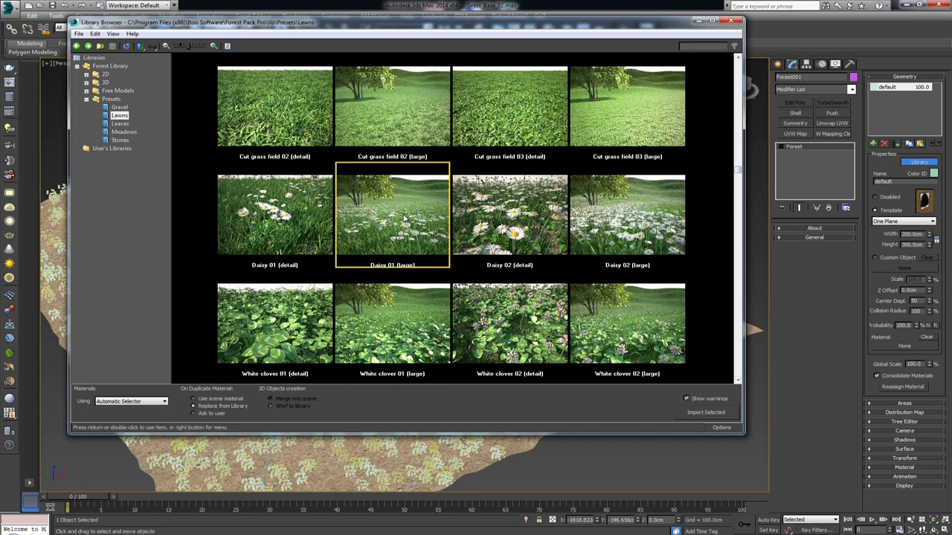
Step: Compare the daisy presets and load Daisy 01 (large) into the Forest object, dismissing the viewport item limit warning
click(306, 222)
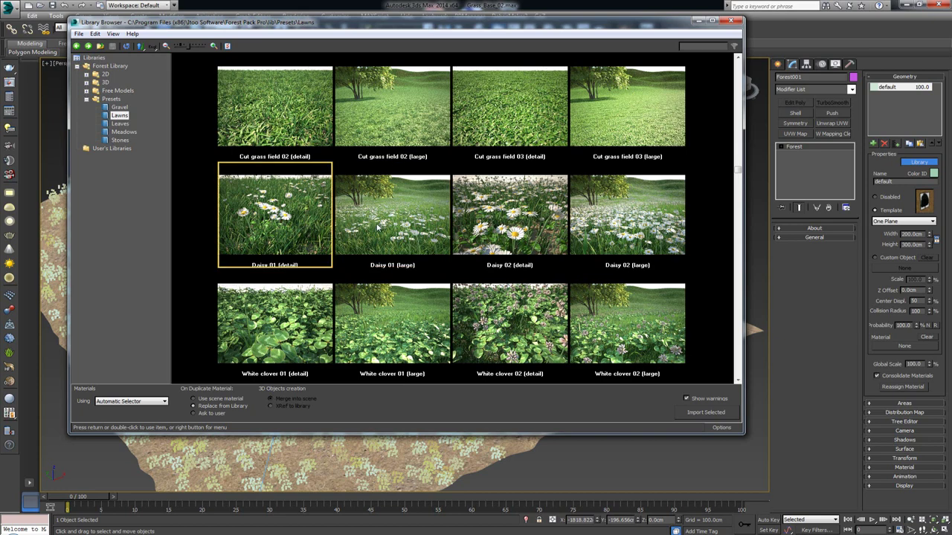
click(379, 226)
click(662, 236)
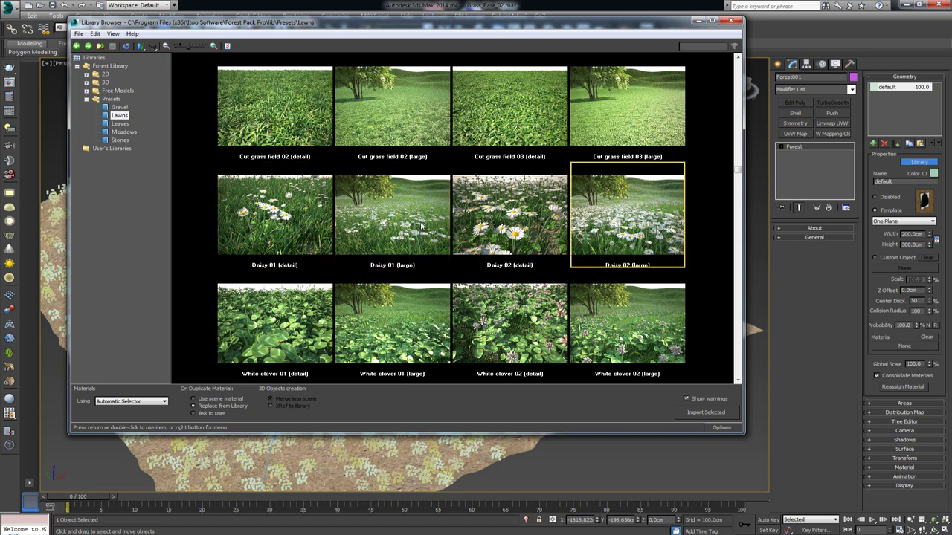
double_click(401, 224)
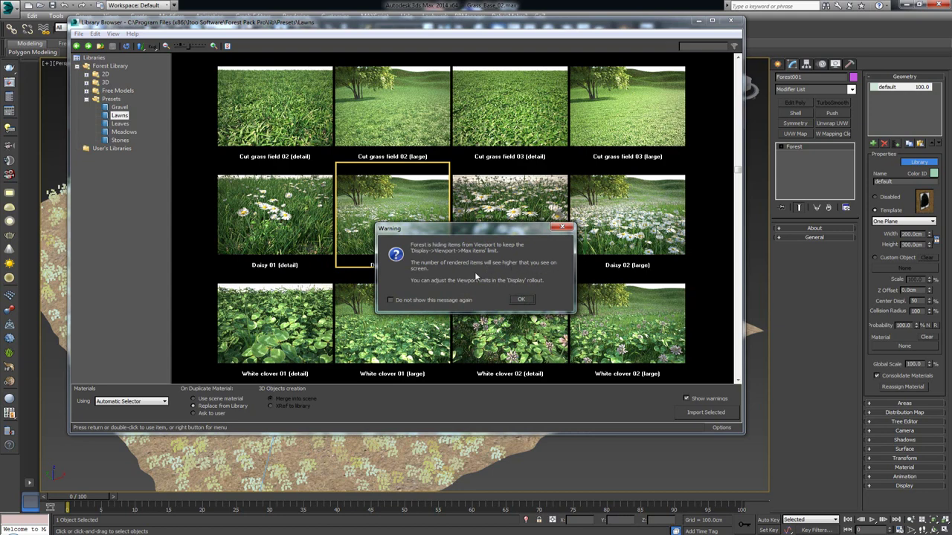
click(526, 300)
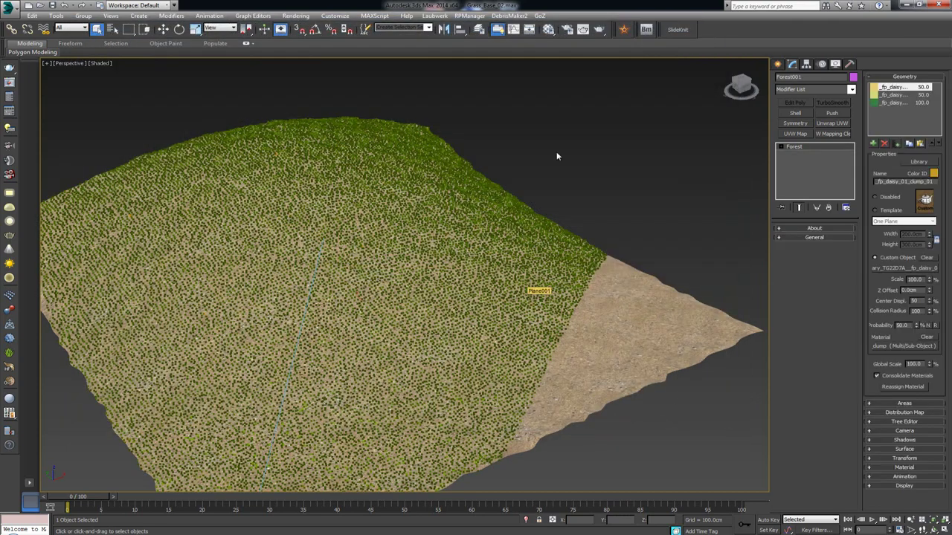
Step: Examine the scattered grass coverage against the VRayCam001 camera's view cone from several angles
click(559, 152)
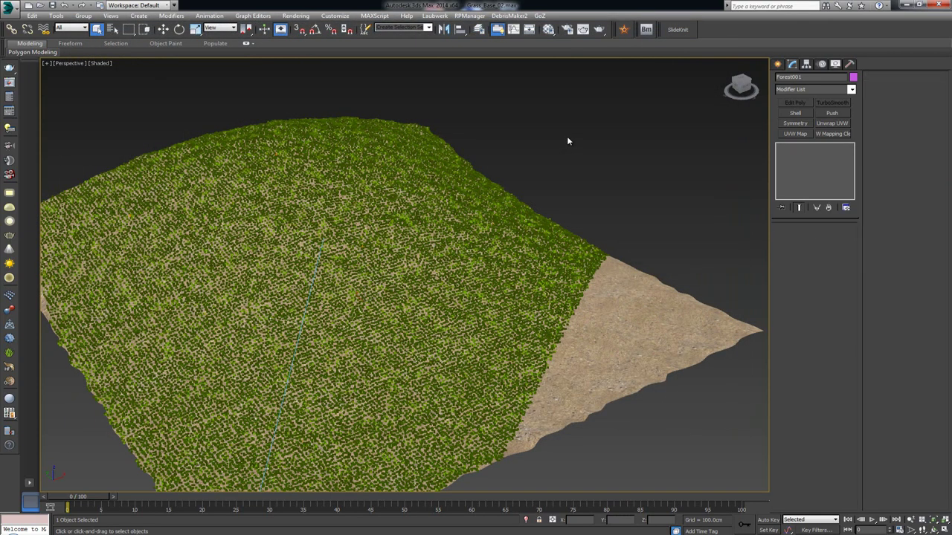
scroll(333, 246, down, 10)
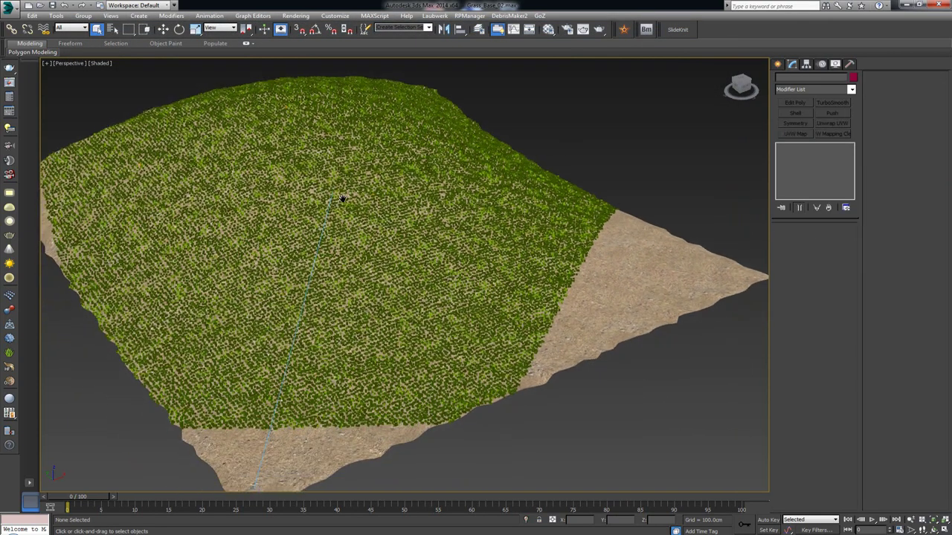
alt+middle_drag(361, 221, 287, 224)
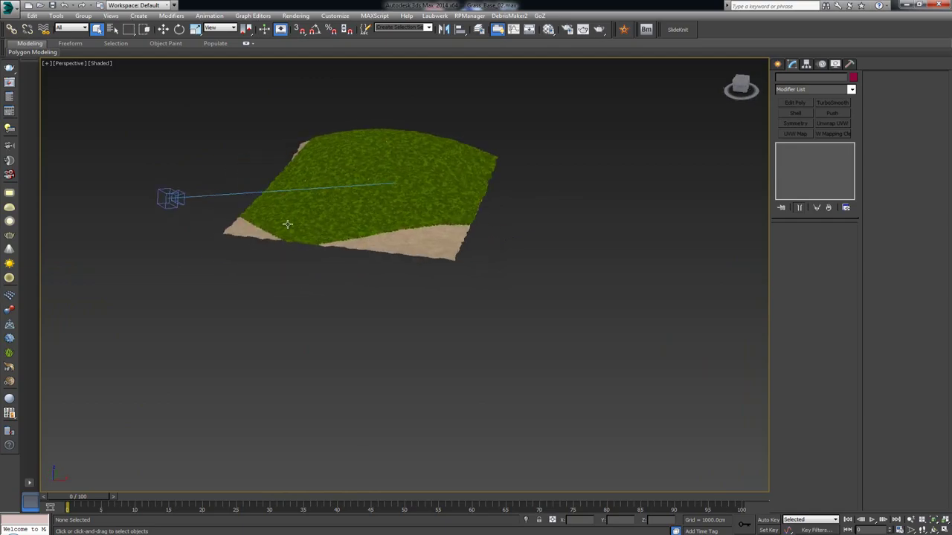
click(171, 198)
scroll(233, 255, up, 3)
scroll(300, 255, up, 6)
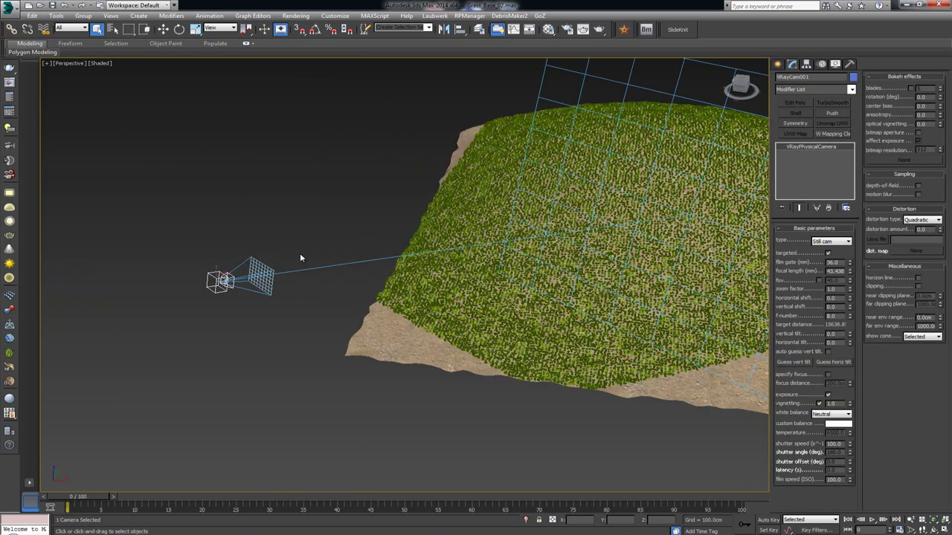
alt+middle_drag(257, 257, 300, 247)
click(631, 199)
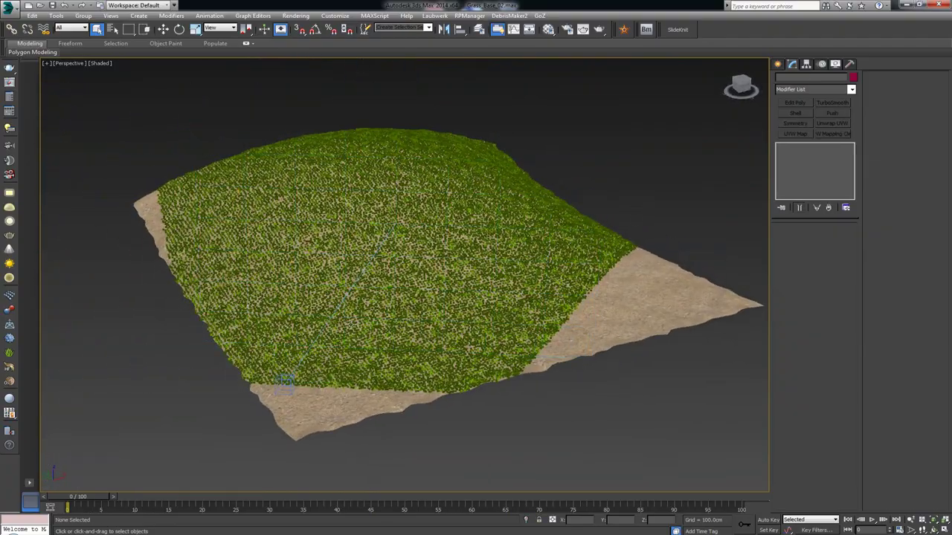
alt+middle_drag(302, 367, 478, 306)
alt+middle_drag(584, 218, 445, 217)
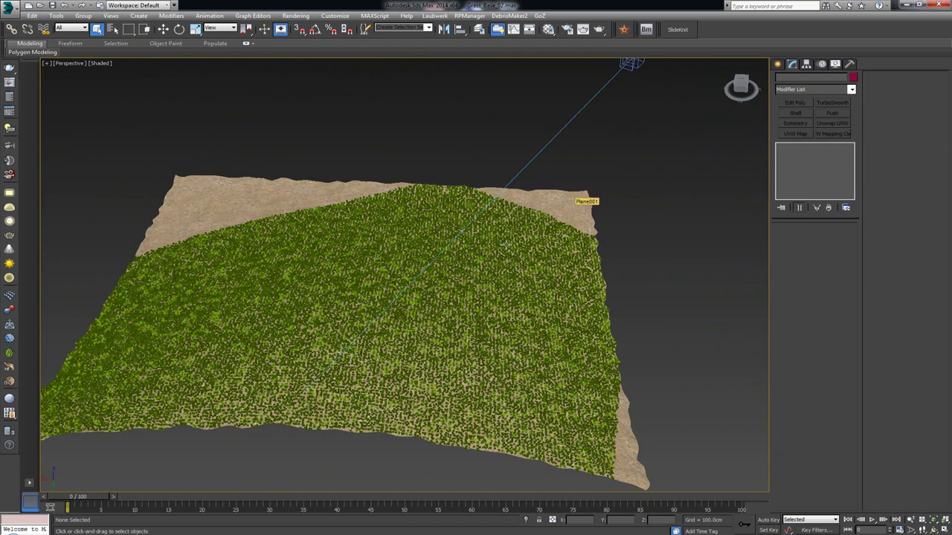
alt+middle_drag(319, 381, 296, 346)
Step: Move the VRayCam001 camera's target across the terrain to shift the area covered by the camera's view
click(301, 342)
scroll(296, 346, up, 5)
scroll(309, 345, down, 6)
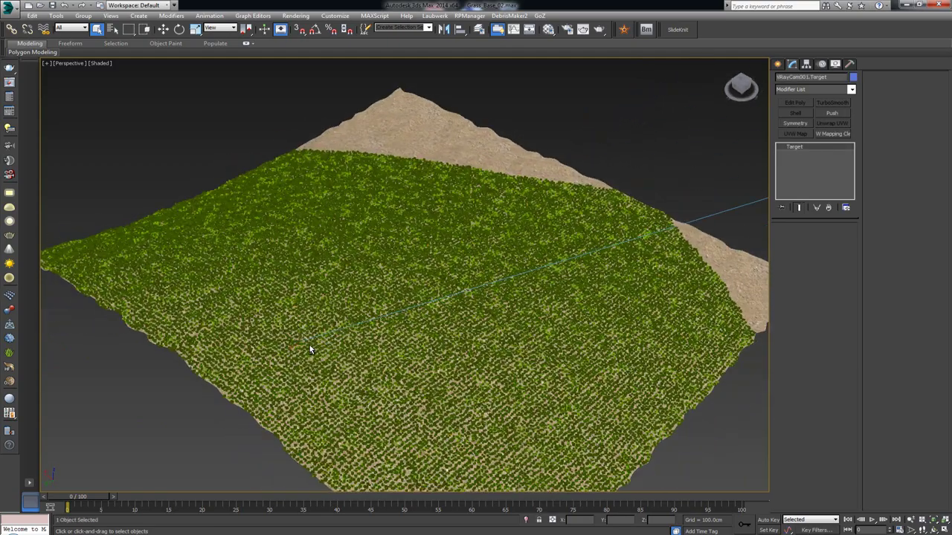
key(w)
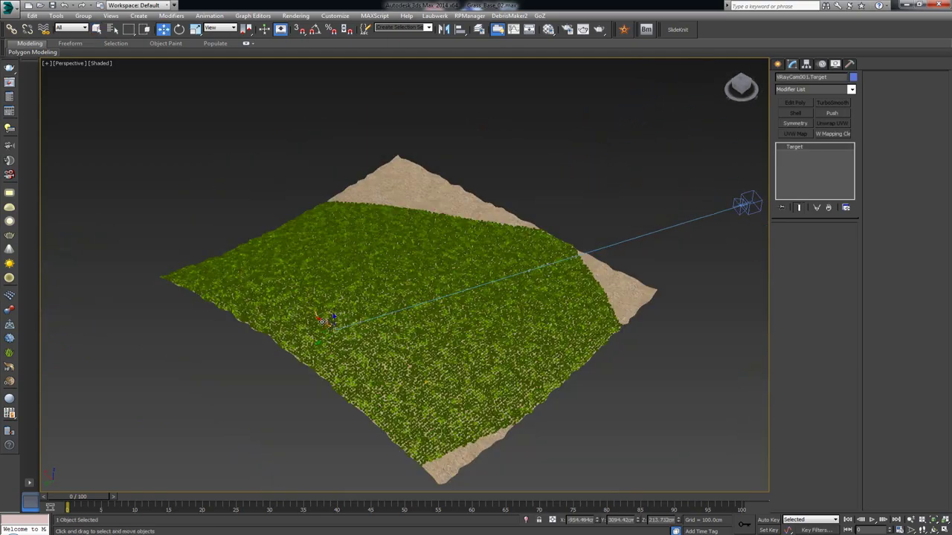
drag(319, 318, 401, 295)
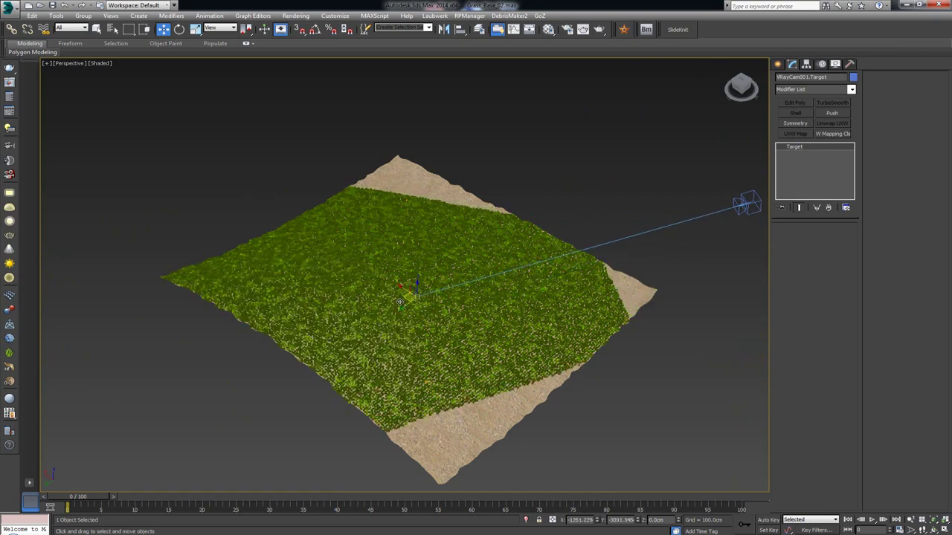
alt+middle_drag(401, 295, 338, 281)
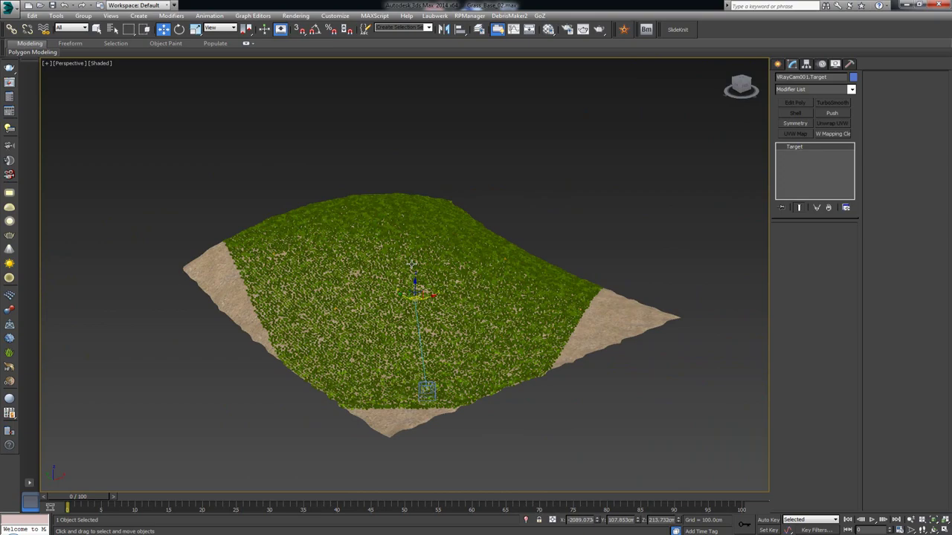
alt+middle_drag(568, 238, 531, 256)
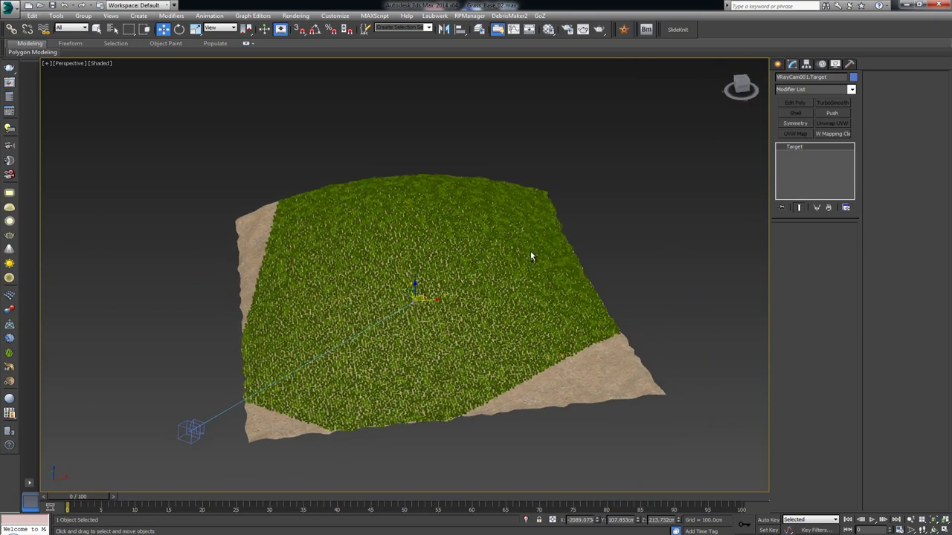
Step: Switch to the VRayCam001 camera view, select the Forest object on the hill and render the scene
click(623, 250)
key(c)
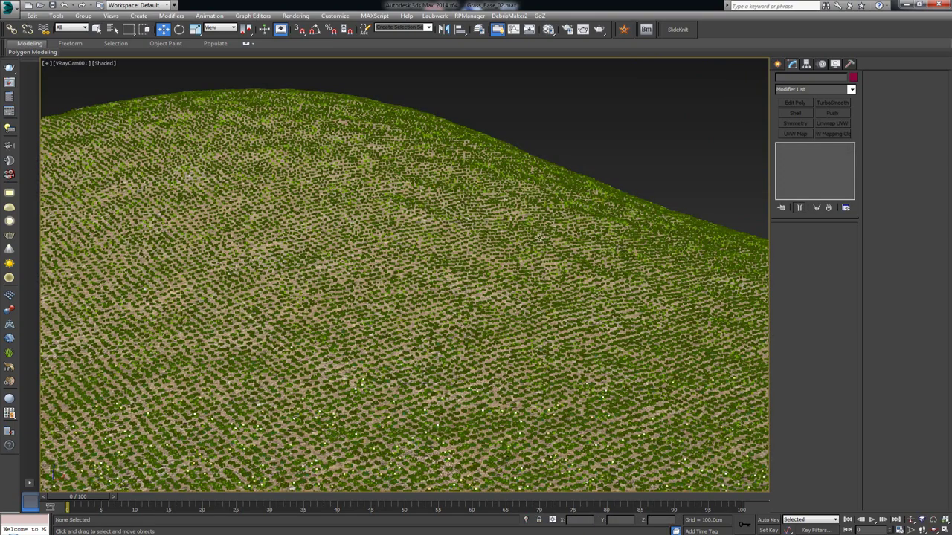
click(589, 180)
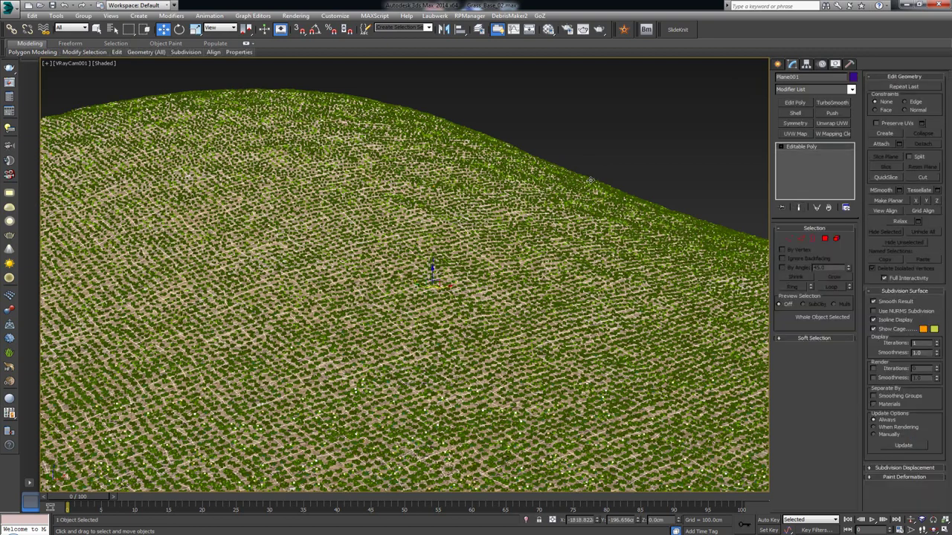
click(590, 180)
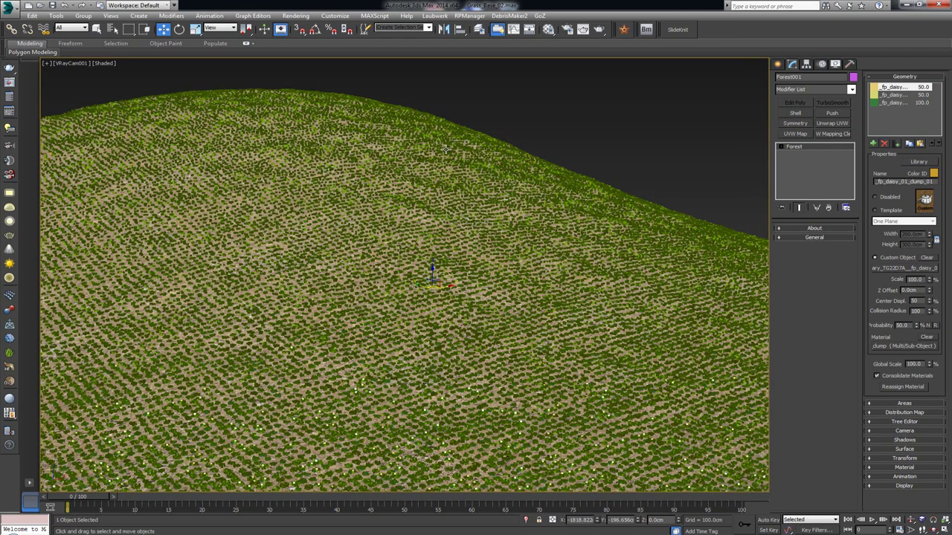
click(9, 67)
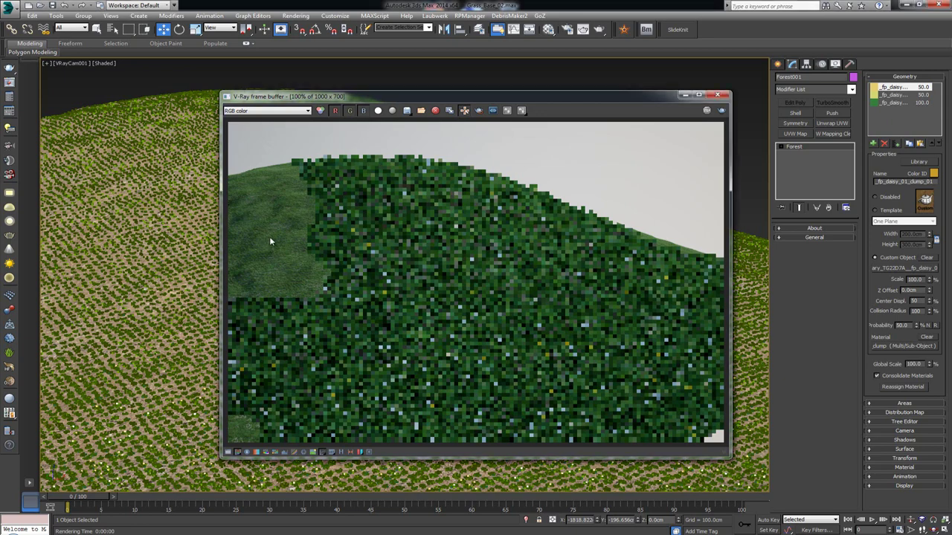
Step: Inspect the rendered grass up close in the V-Ray frame buffer to judge the size of the plants
scroll(269, 236, up, 2)
middle_drag(263, 253, 414, 223)
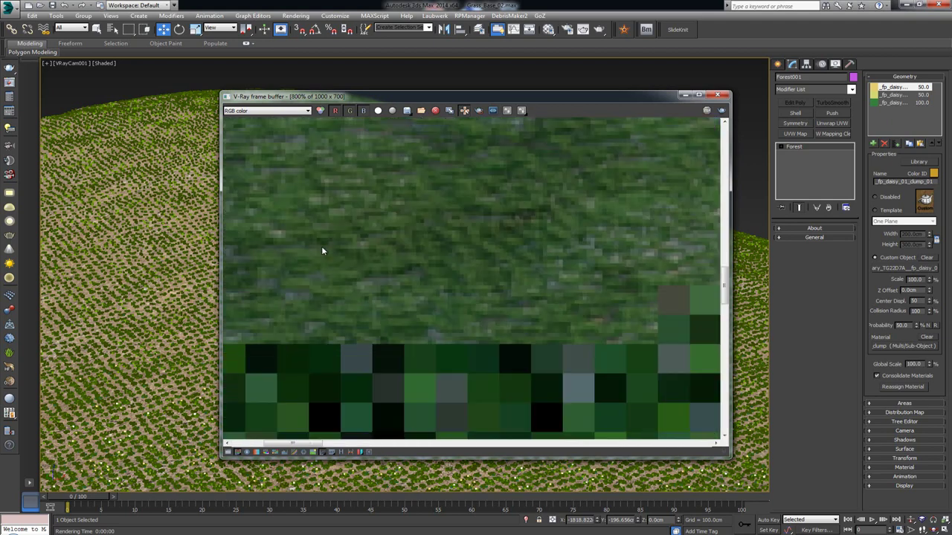
scroll(344, 320, down, 1)
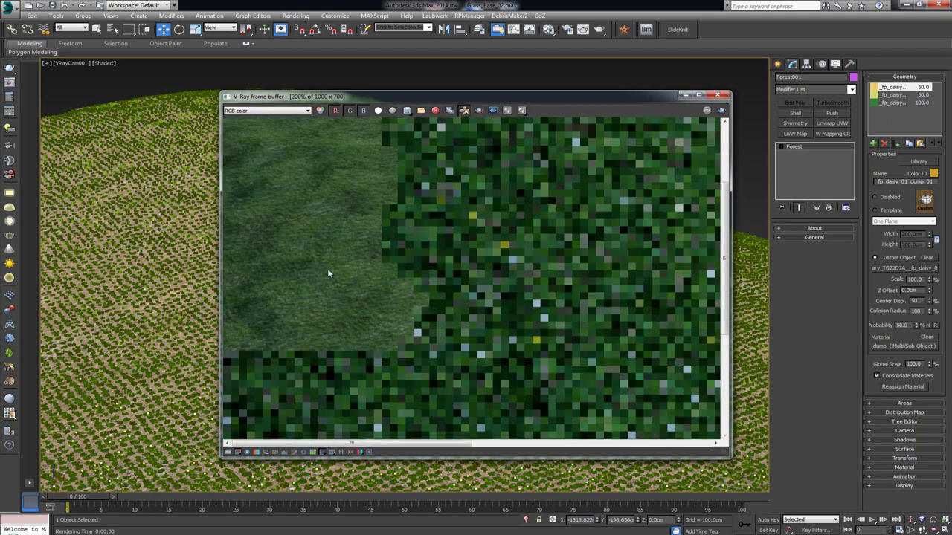
scroll(327, 268, down, 1)
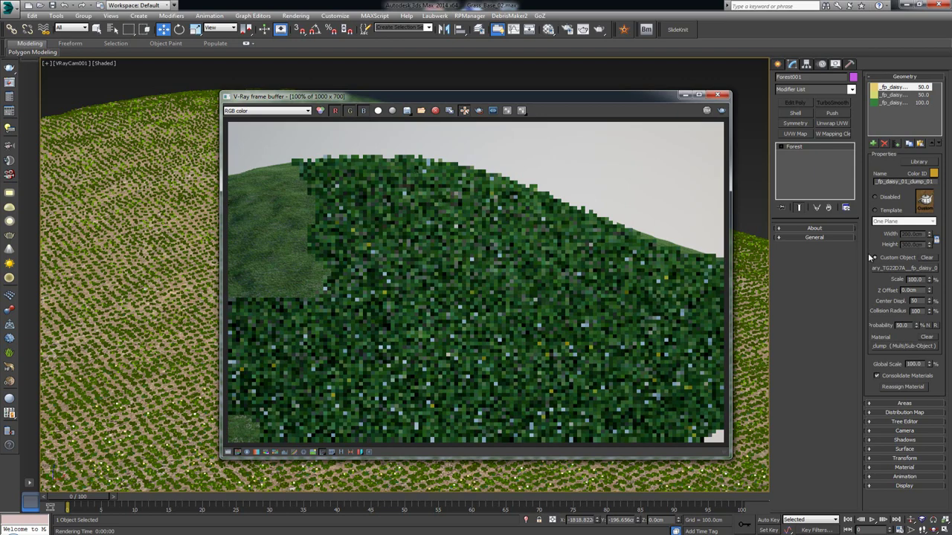
click(877, 281)
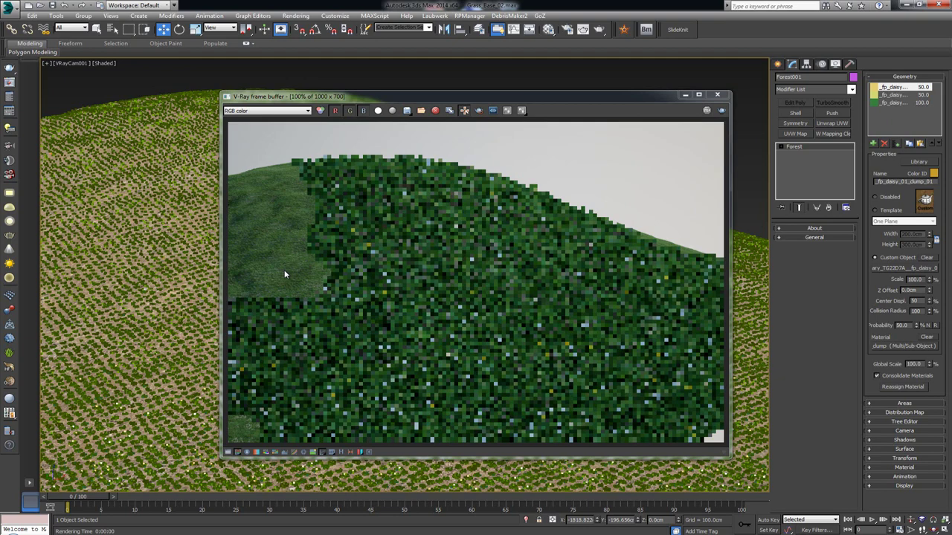
scroll(285, 278, up, 4)
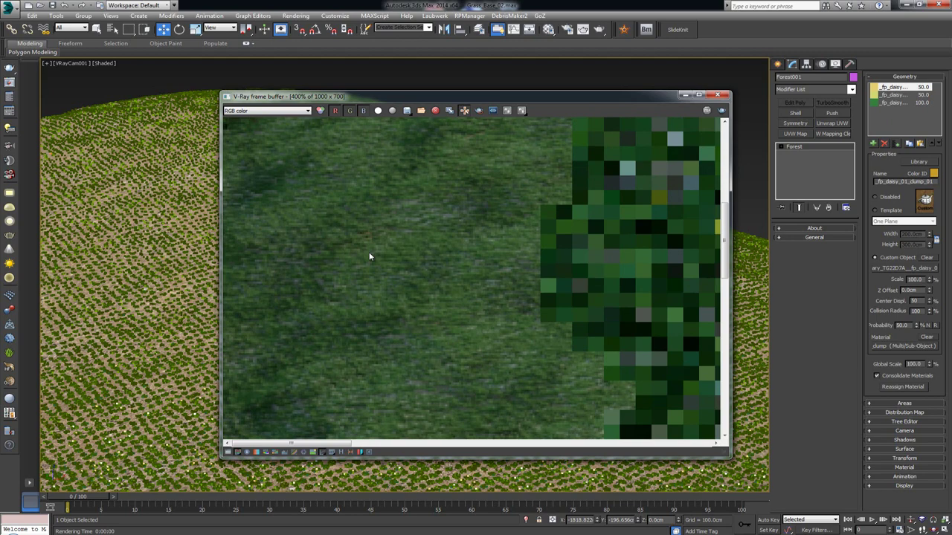
scroll(385, 315, down, 4)
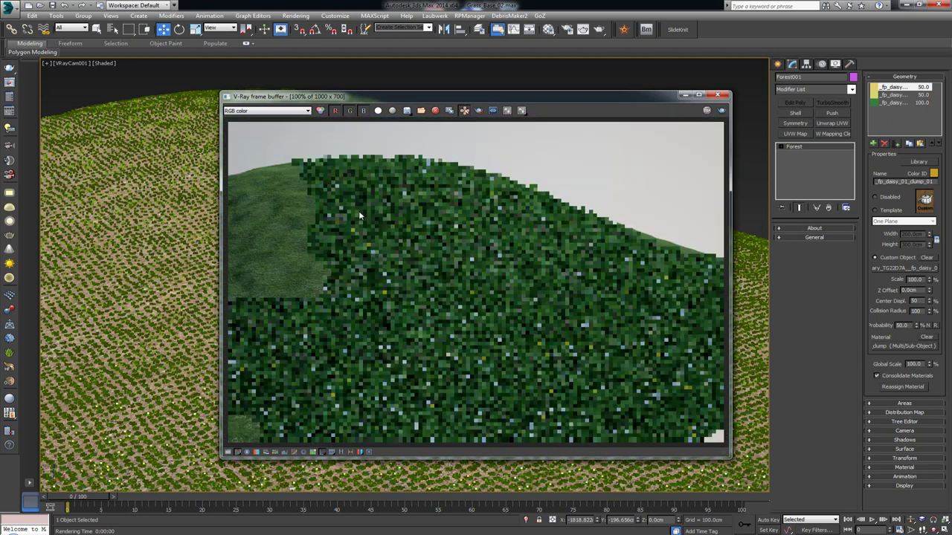
Step: Go through the three daisy clump items of the Forest geometry and set their Global Scale to 500%
click(900, 95)
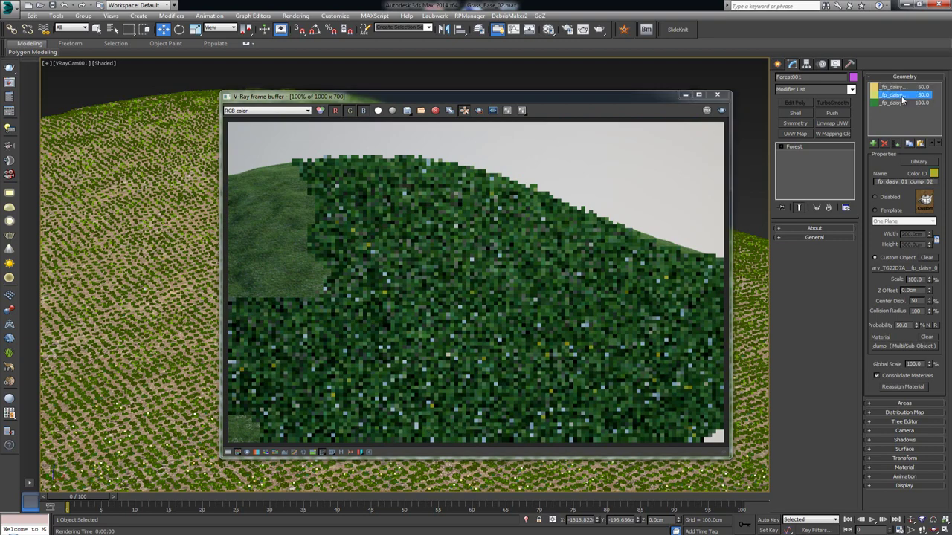
click(903, 103)
click(903, 88)
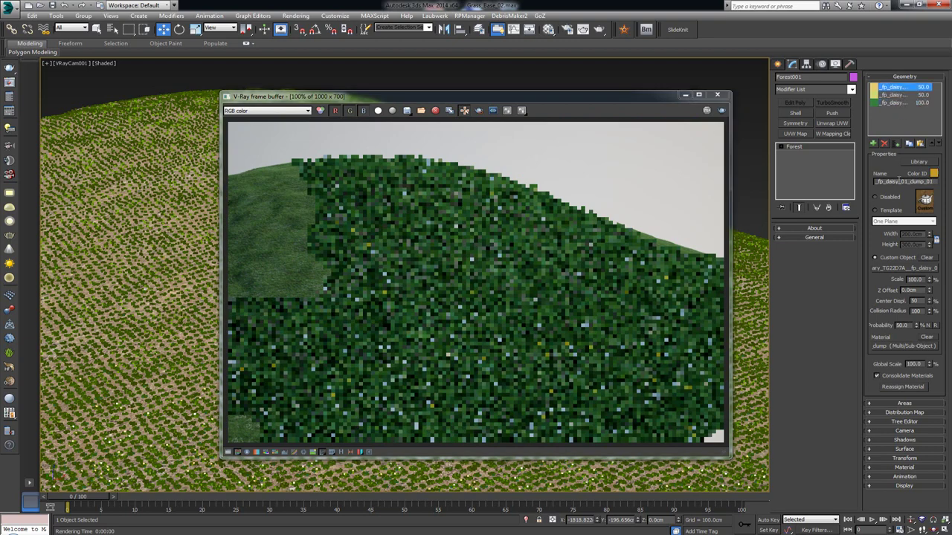
click(876, 375)
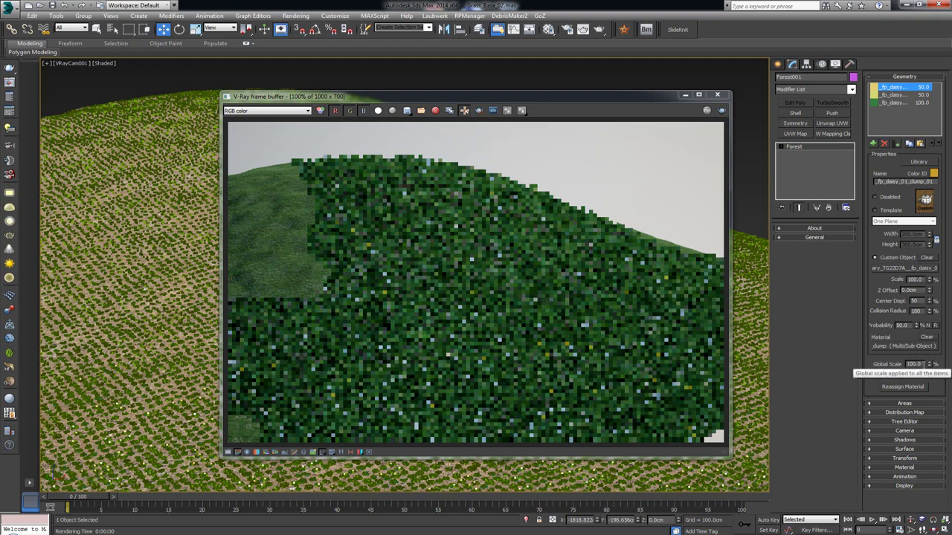
double_click(913, 363)
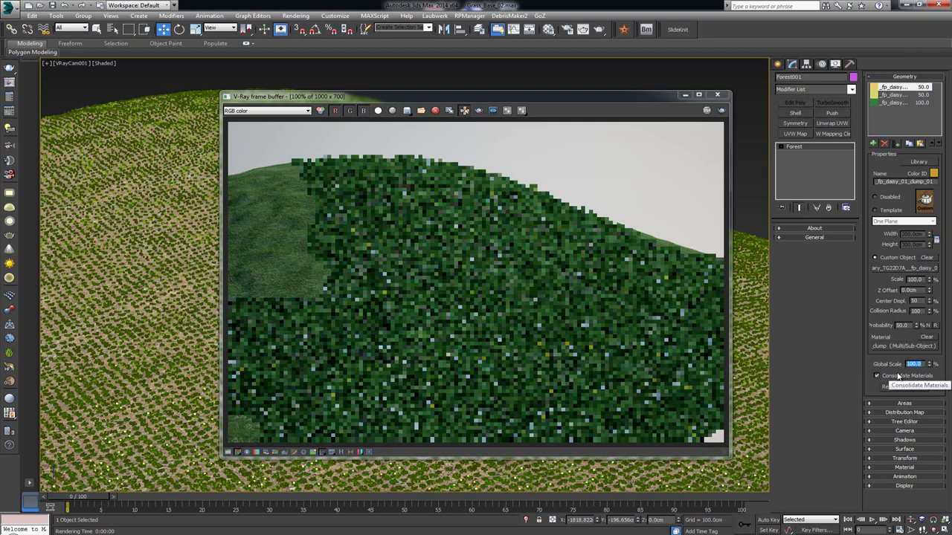
text(500)
key(Return)
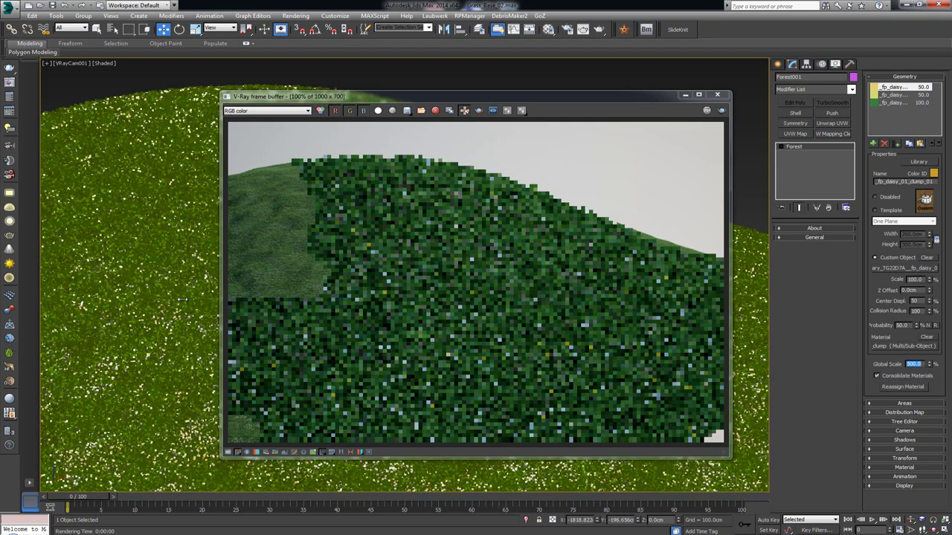
Step: Recheck the daisy clump items and set the Forest object's Global Scale to 300%
click(902, 95)
click(899, 104)
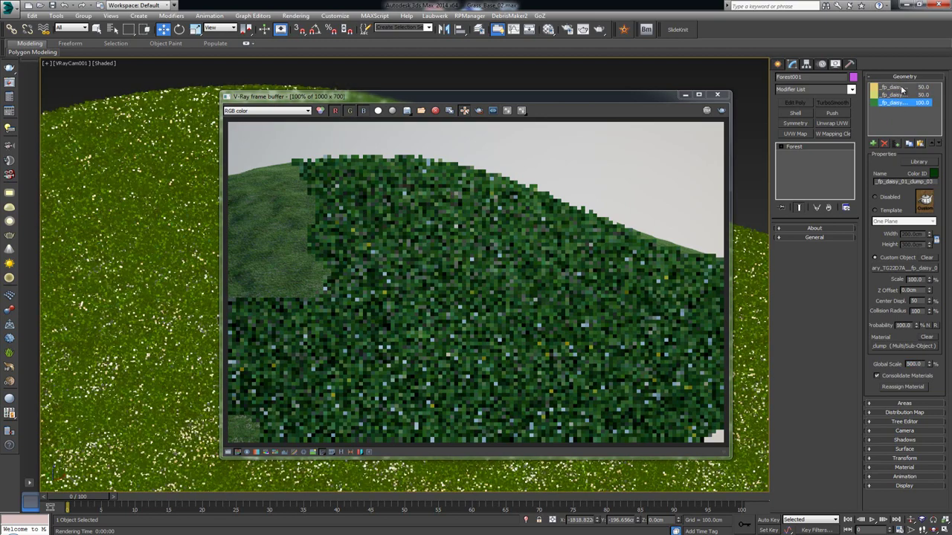
click(902, 88)
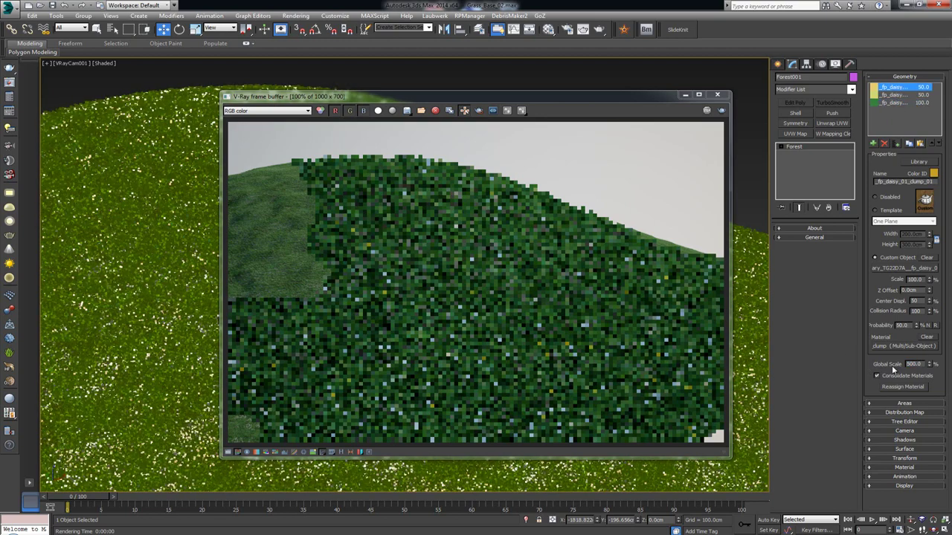
drag(922, 363, 900, 363)
text(300)
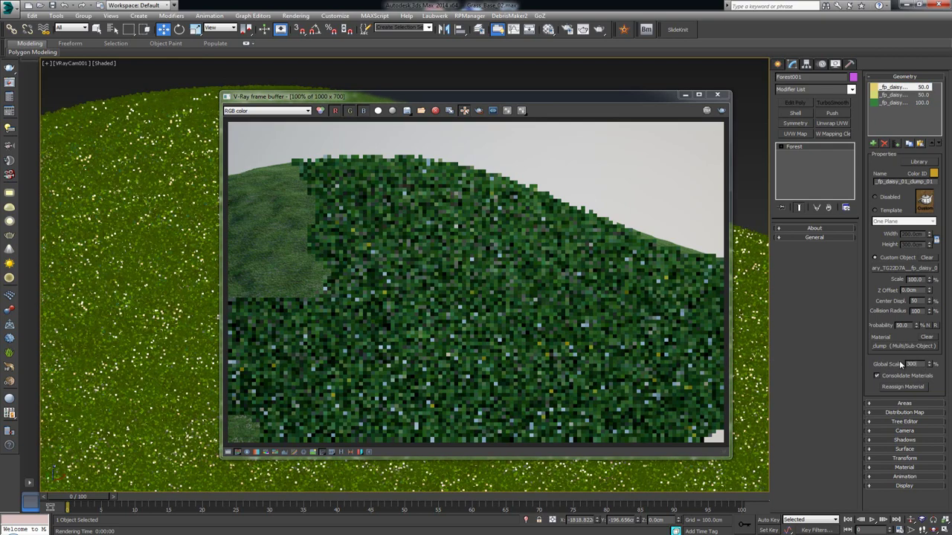
key(Return)
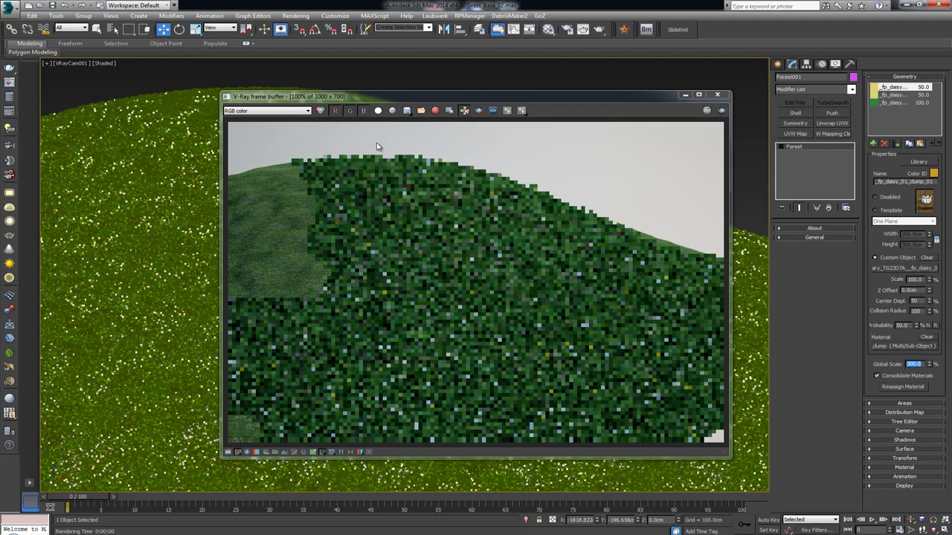
click(384, 241)
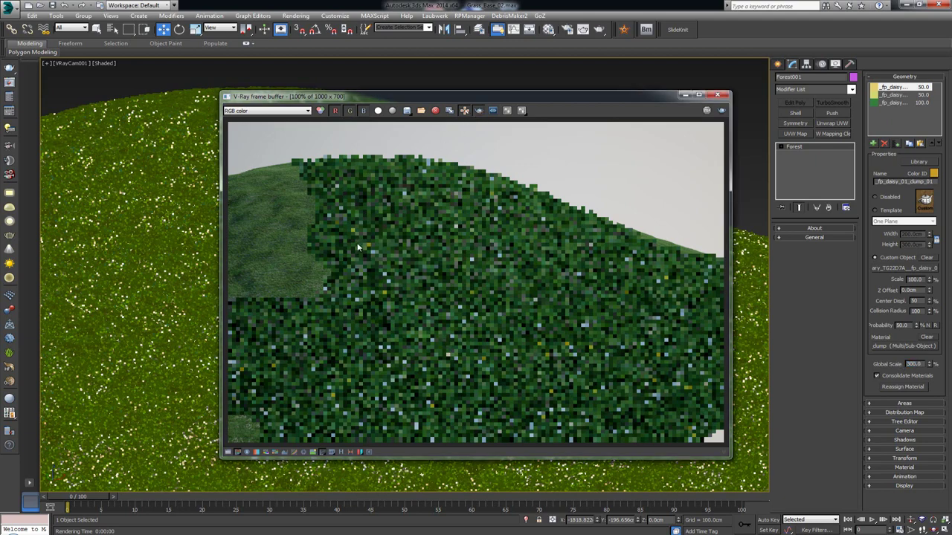
Step: Render a test region over the left part of the hill in the frame buffer and inspect its grass up close
drag(376, 232, 227, 307)
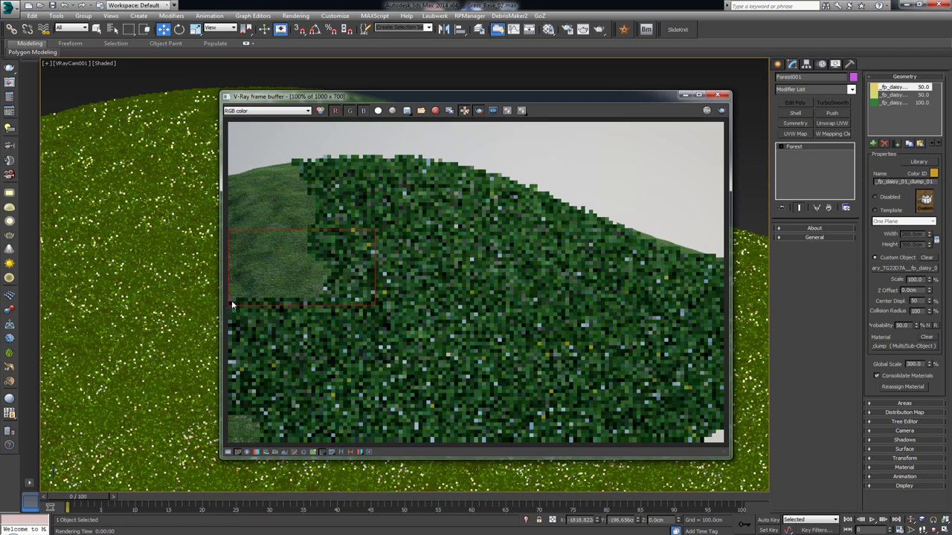
click(10, 68)
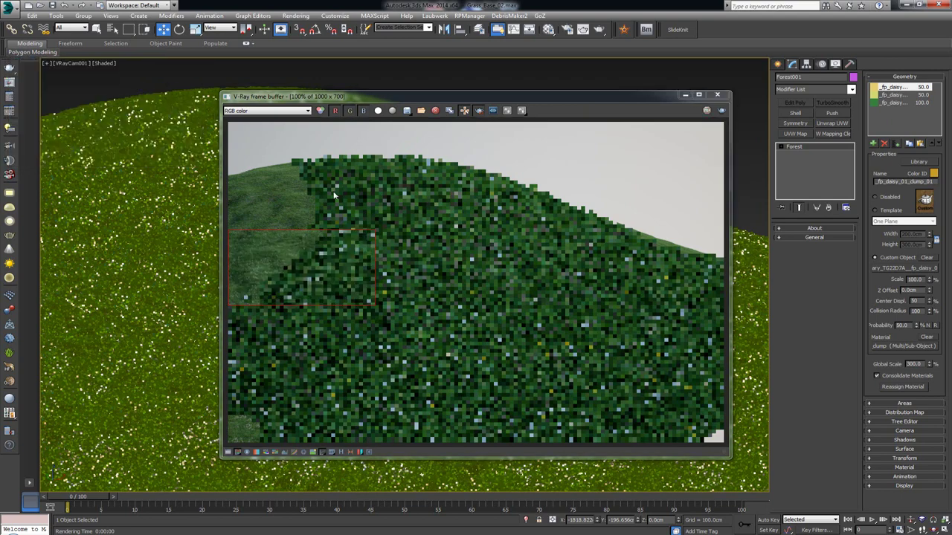
scroll(260, 253, up, 3)
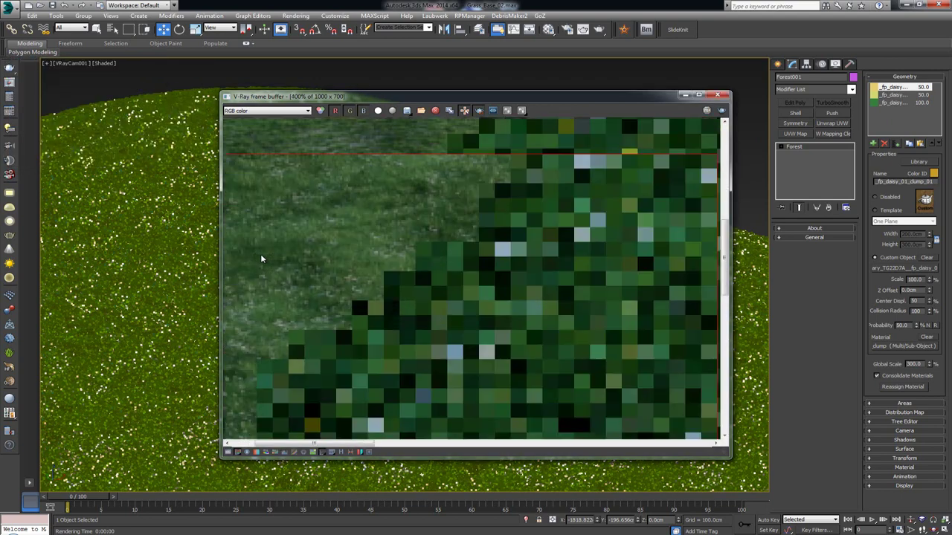
scroll(352, 341, down, 2)
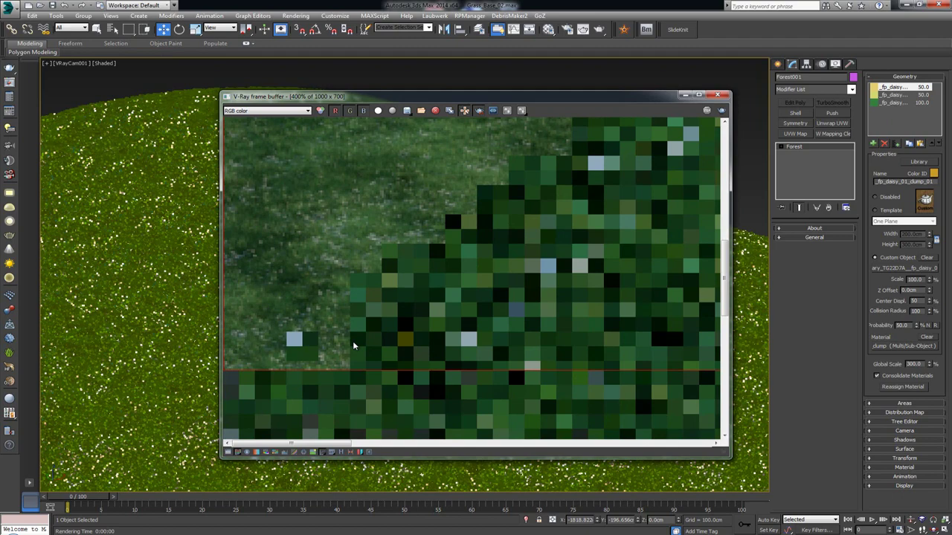
scroll(386, 241, down, 1)
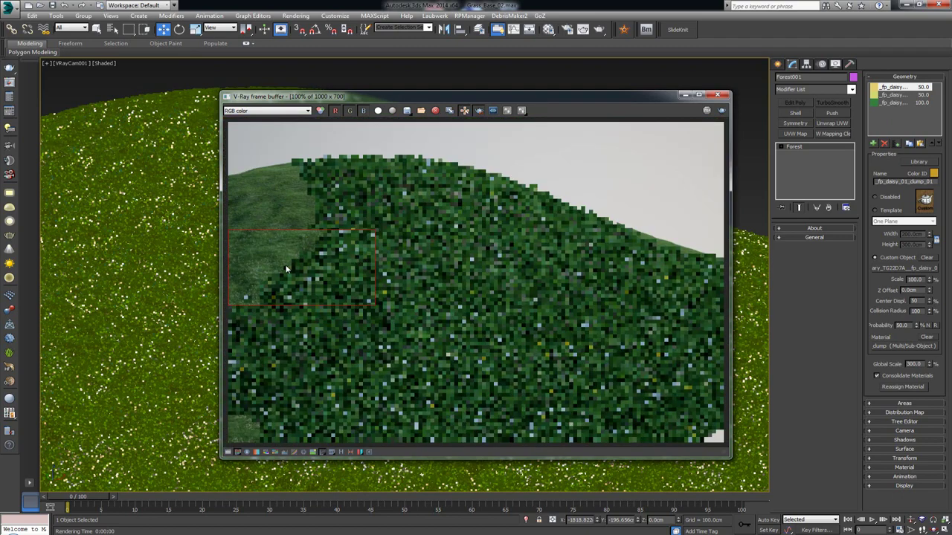
scroll(256, 270, up, 3)
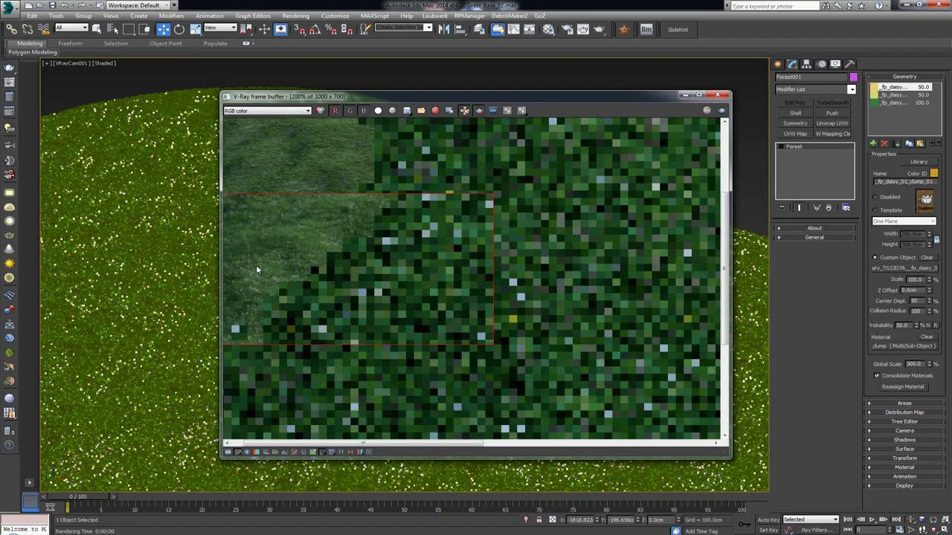
middle_drag(252, 274, 378, 291)
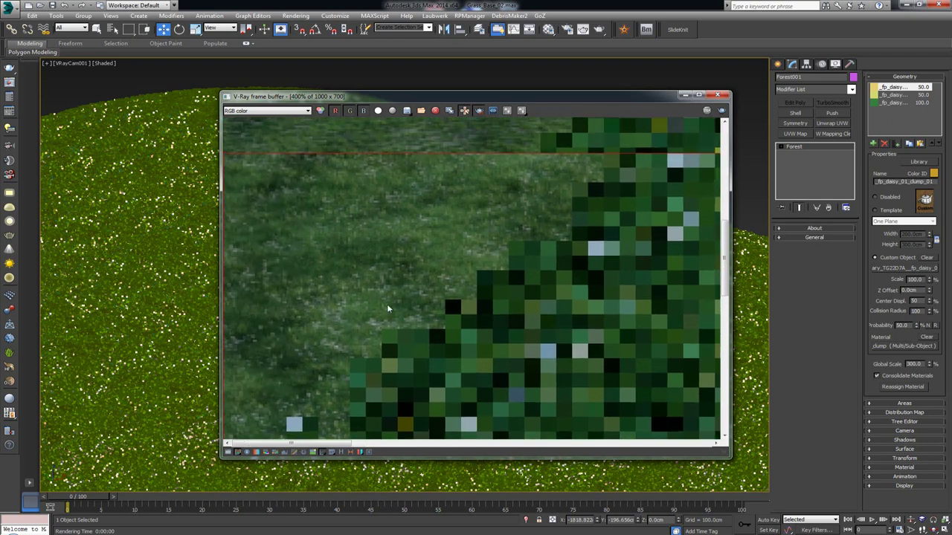
scroll(407, 333, down, 1)
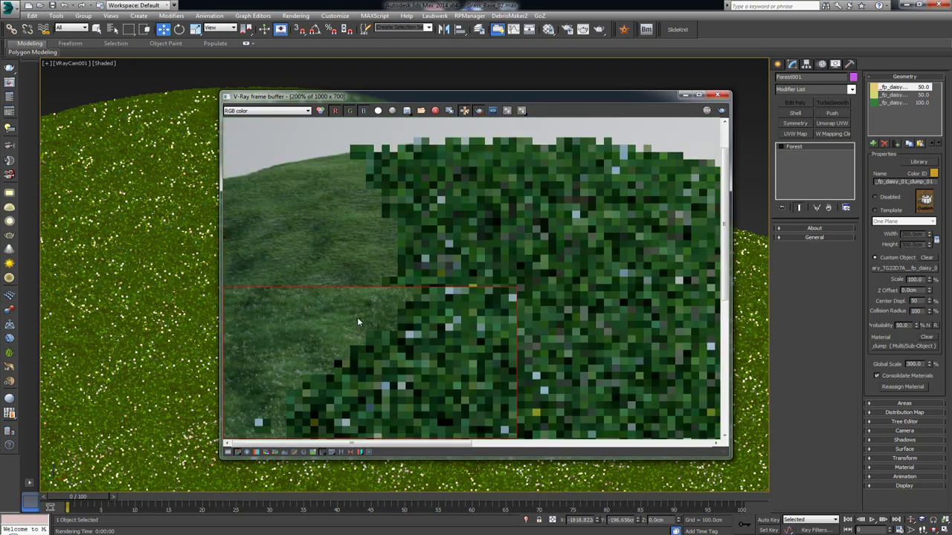
scroll(316, 318, down, 1)
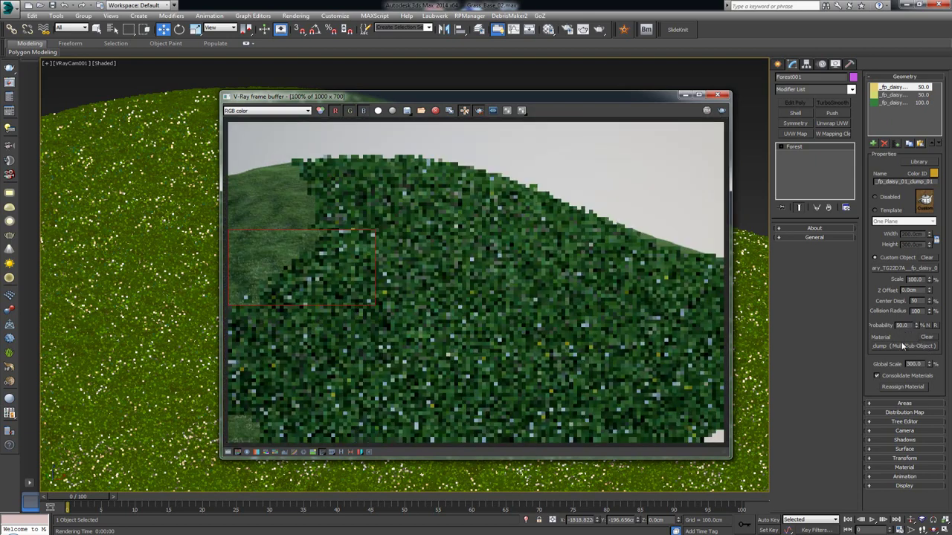
Step: Set the Forest object's Global Scale to 600% and its distribution map to Dense
double_click(913, 363)
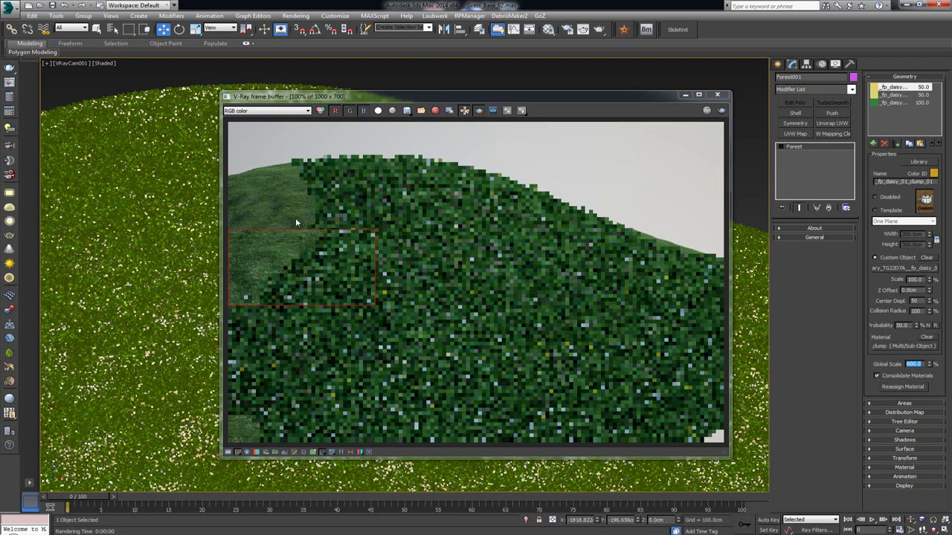
click(905, 76)
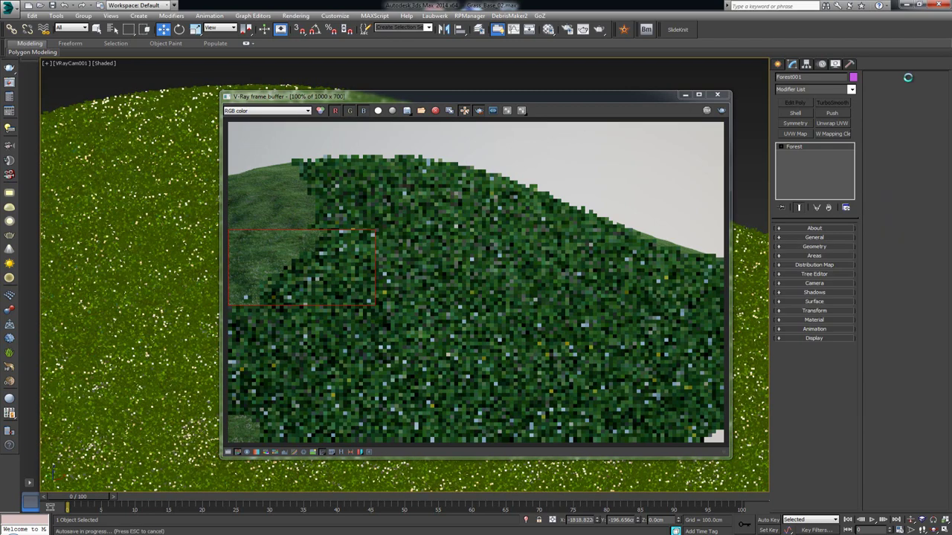
click(829, 266)
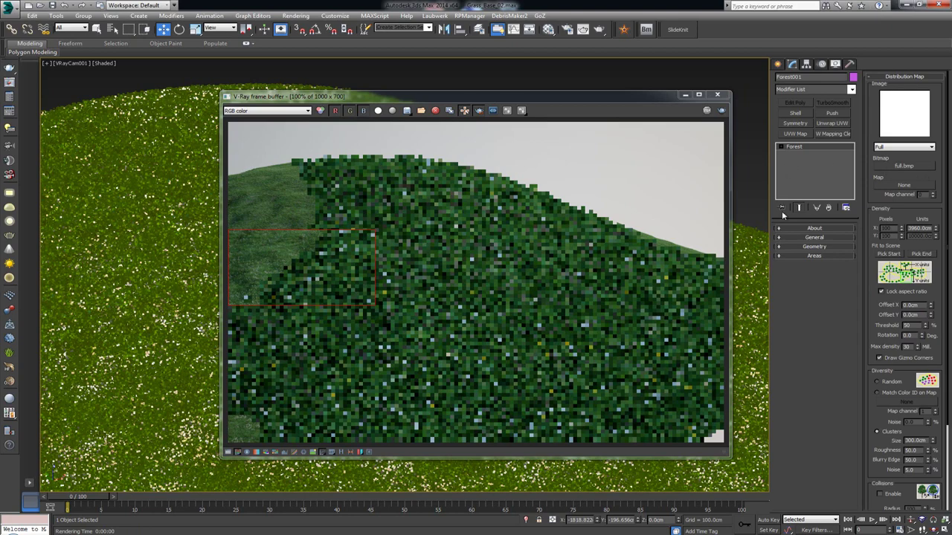
click(894, 148)
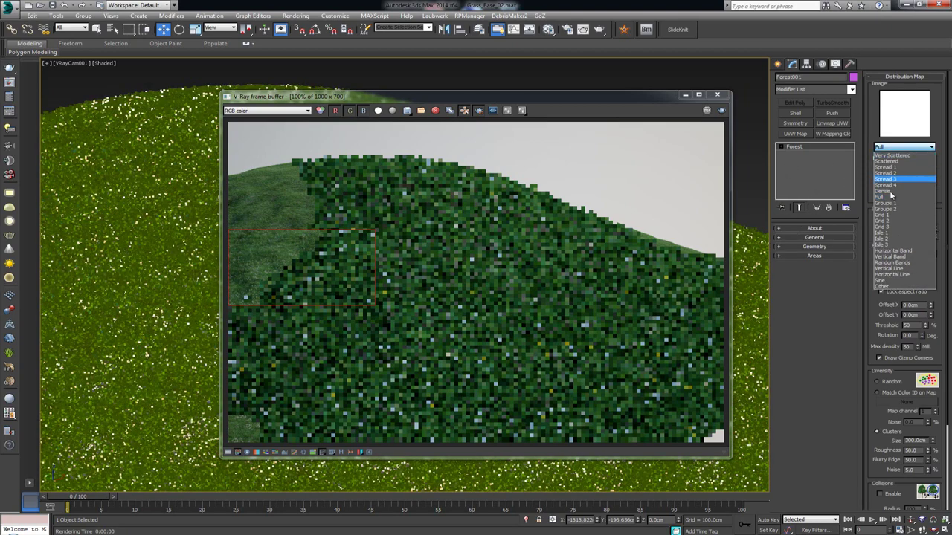
click(889, 193)
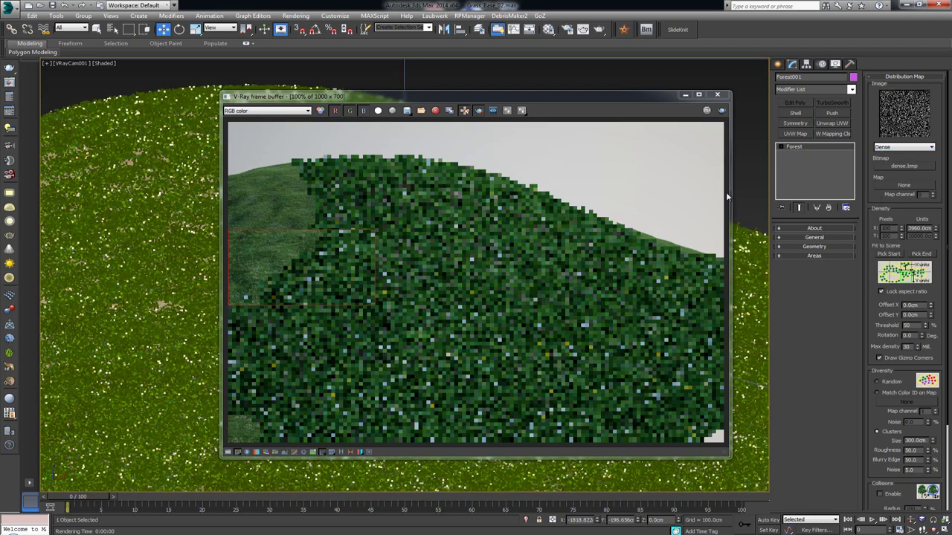
drag(446, 97, 463, 77)
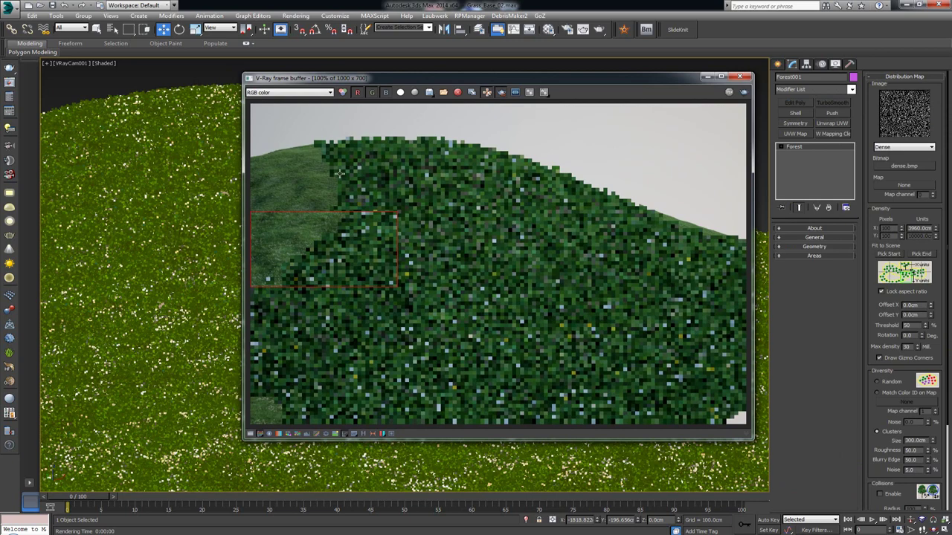
Step: Enable random translation and random scale in the Forest's transform settings, with a minimum scale of 50%
click(907, 83)
click(906, 83)
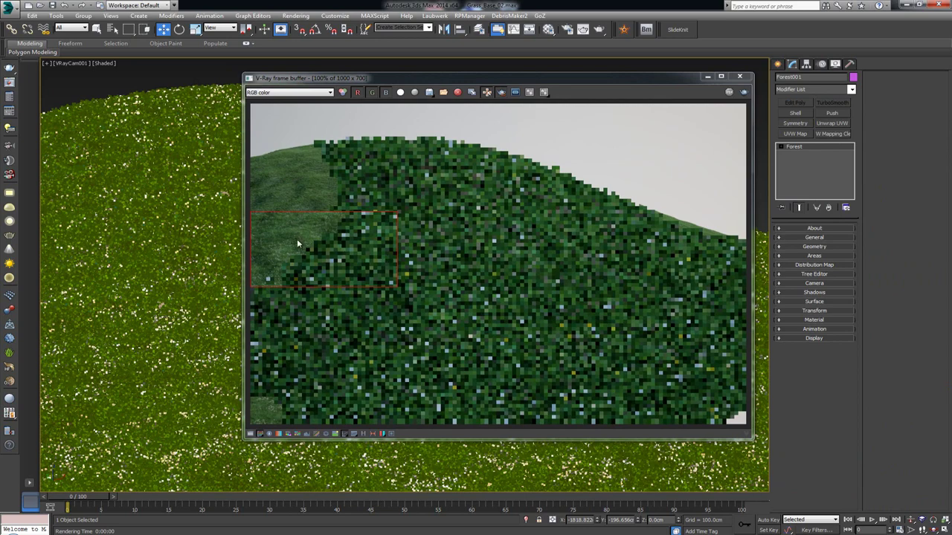
click(806, 310)
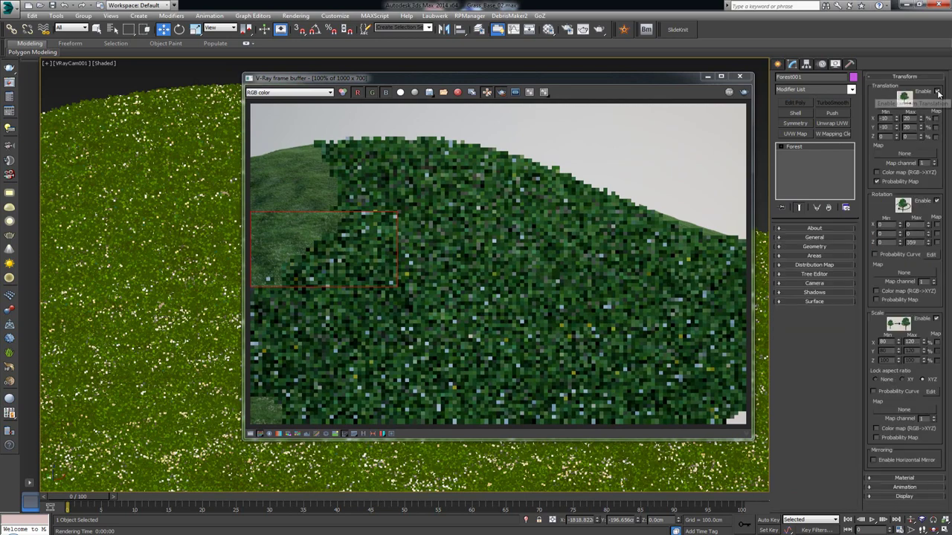
click(936, 319)
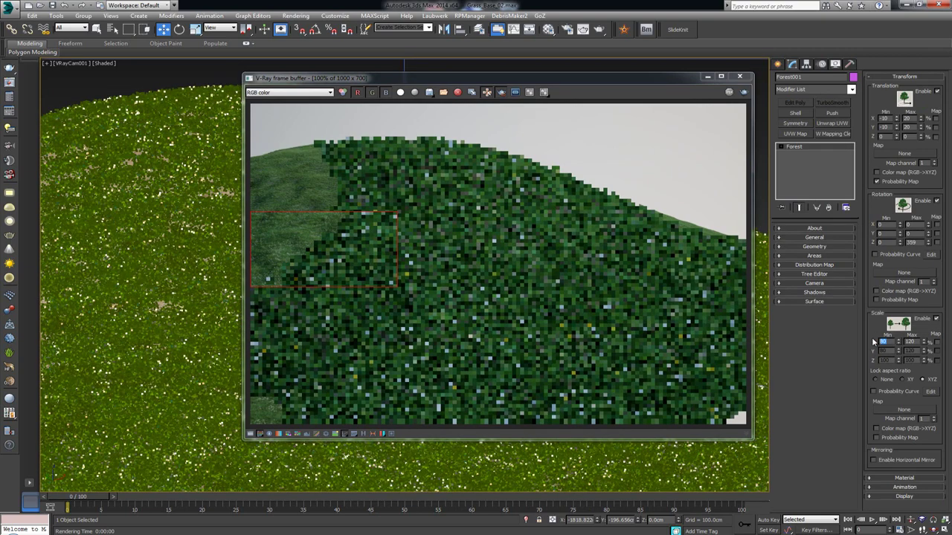
double_click(874, 342)
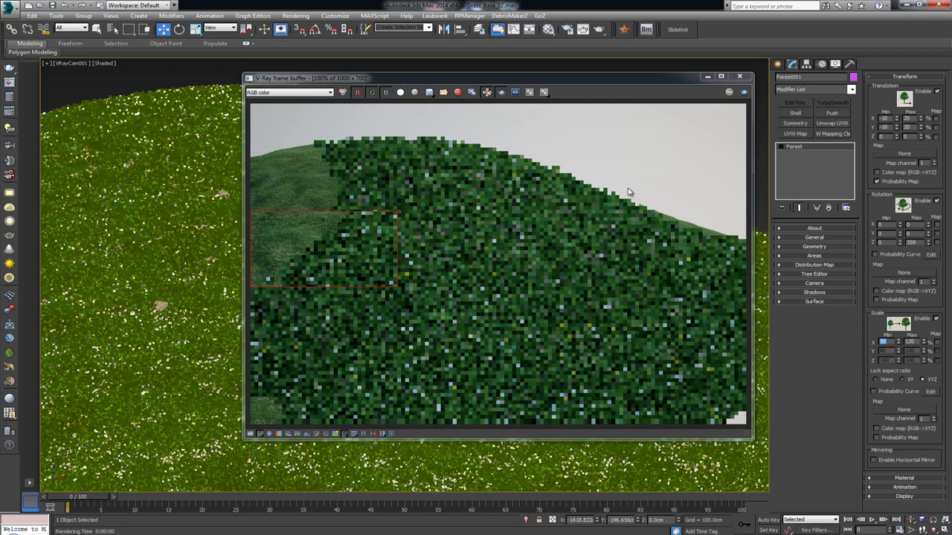
Step: Render the marked region again and zoom in on it to examine the size and density of the grass
drag(511, 83, 447, 84)
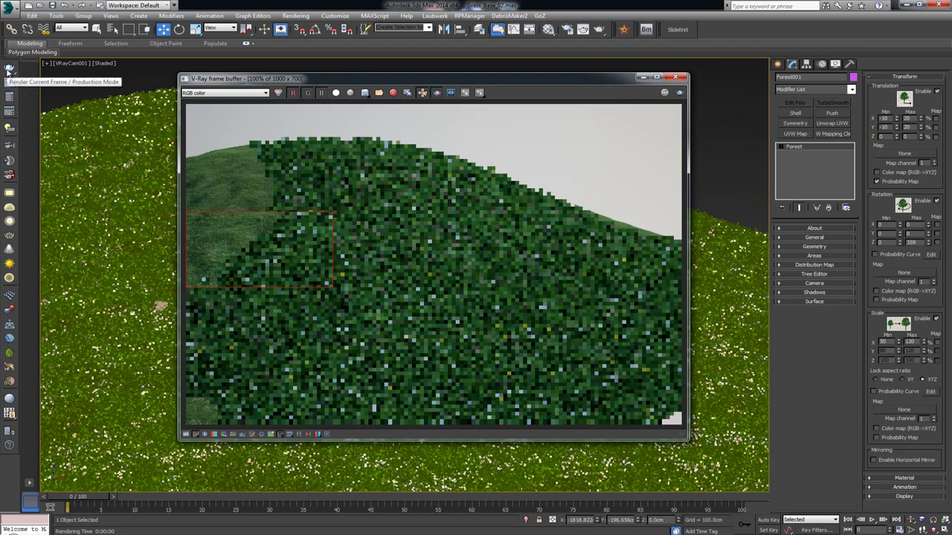
key(shift+q)
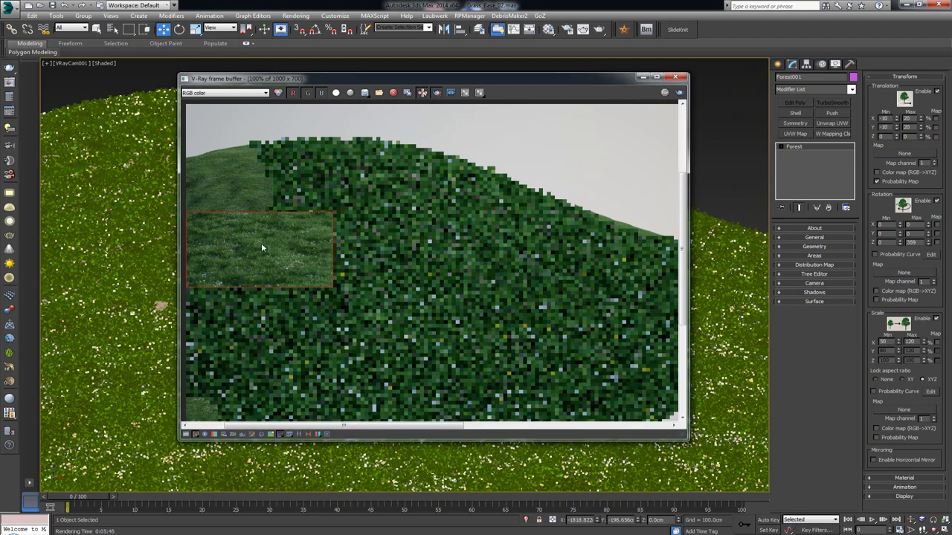
scroll(261, 247, up, 1)
middle_drag(261, 247, 420, 247)
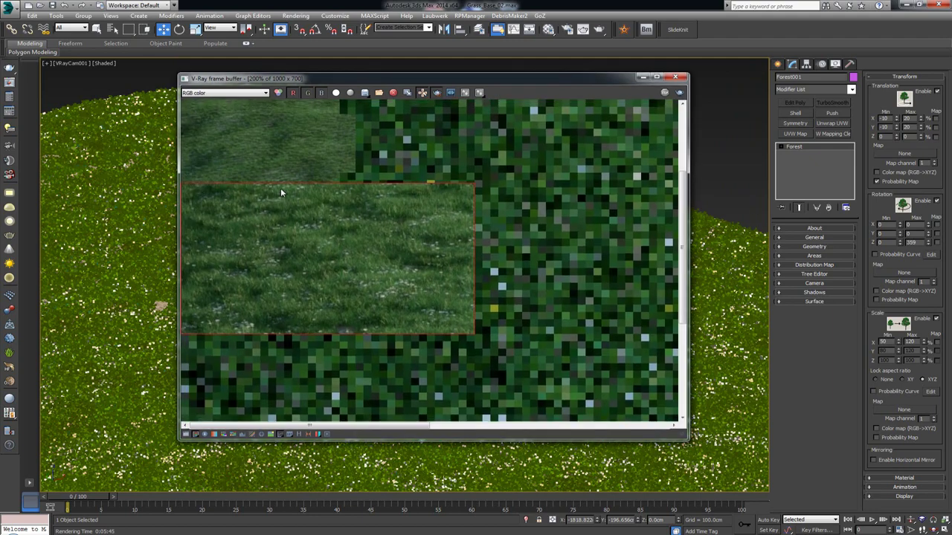
scroll(281, 187, down, 1)
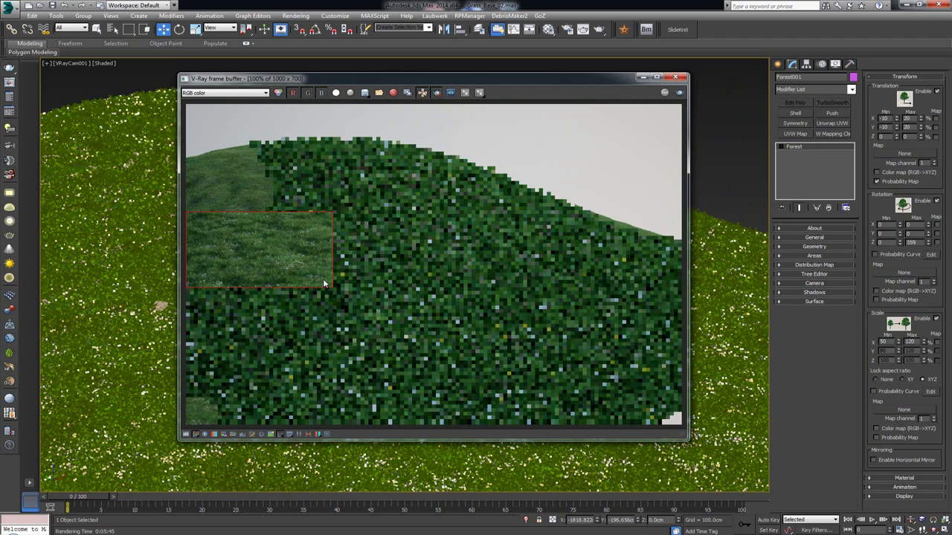
Step: Turn off region rendering in the frame buffer and inspect the newly rendered patch of grass up close
click(437, 92)
scroll(289, 241, up, 1)
middle_drag(273, 264, 384, 263)
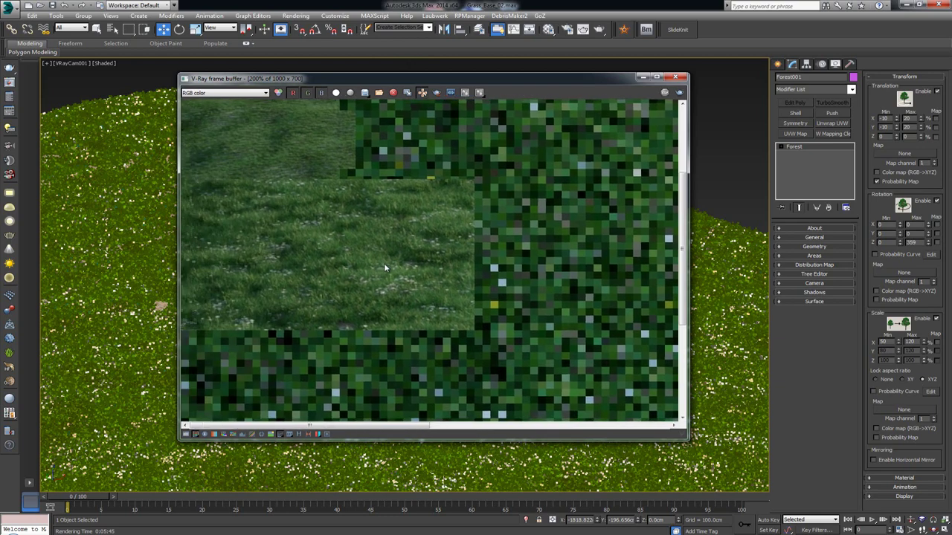
middle_drag(229, 271, 320, 229)
scroll(354, 250, down, 2)
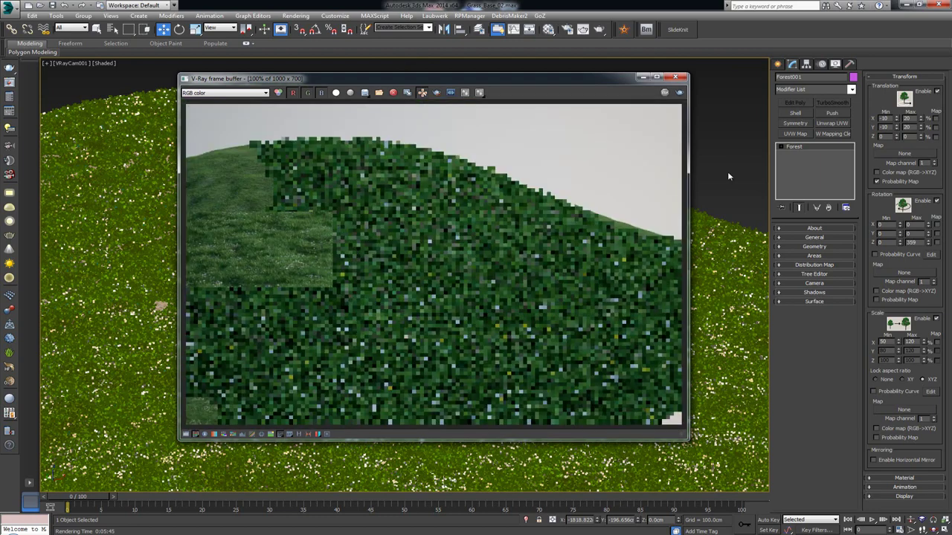
Step: Return to the Forest object's Geometry settings and close the V-Ray frame buffer
click(904, 77)
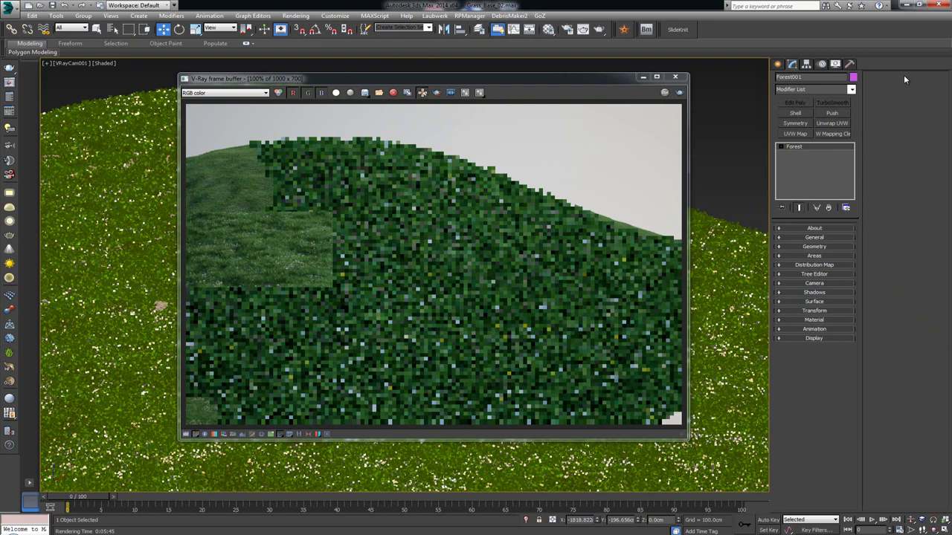
click(819, 244)
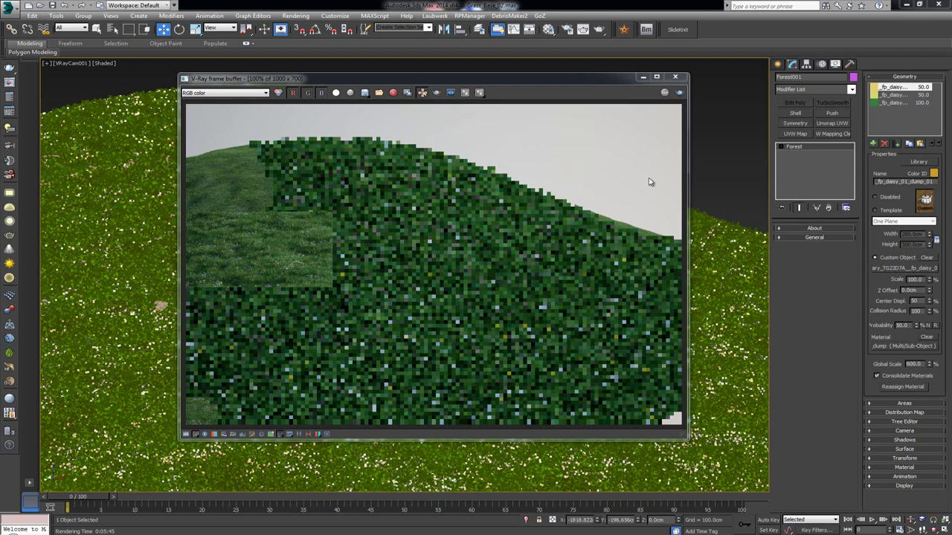
click(676, 77)
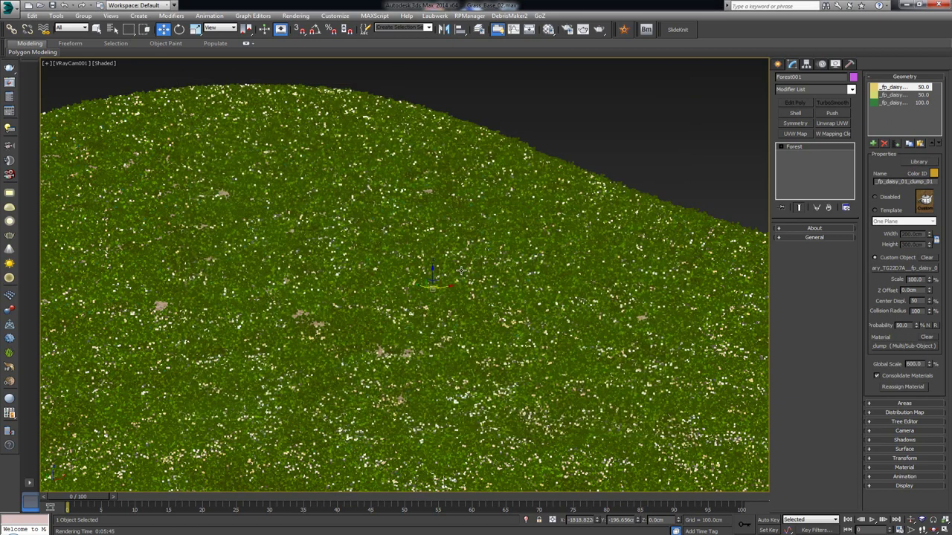
Step: Switch to the perspective view, look at the whole terrain from above and deselect the Forest object
key(p)
scroll(421, 299, down, 5)
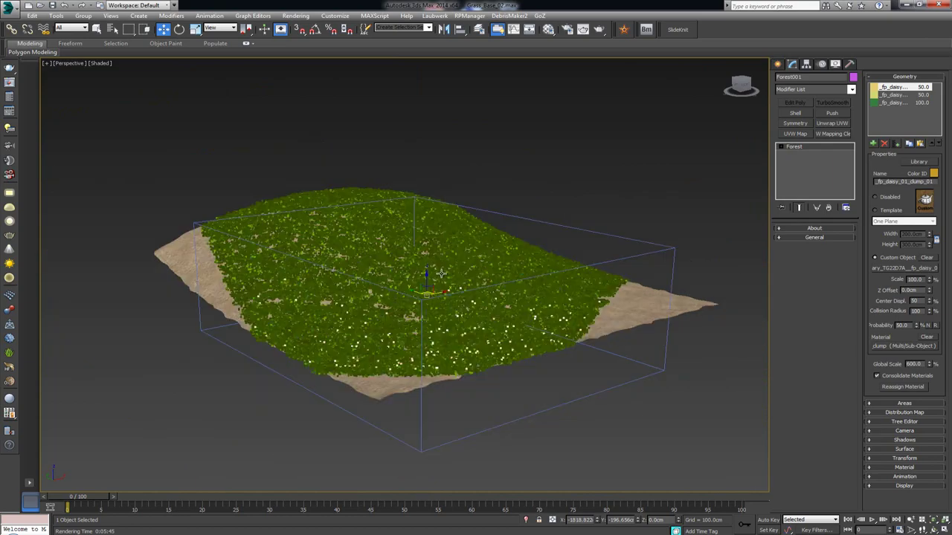
alt+middle_drag(421, 298, 464, 305)
click(622, 187)
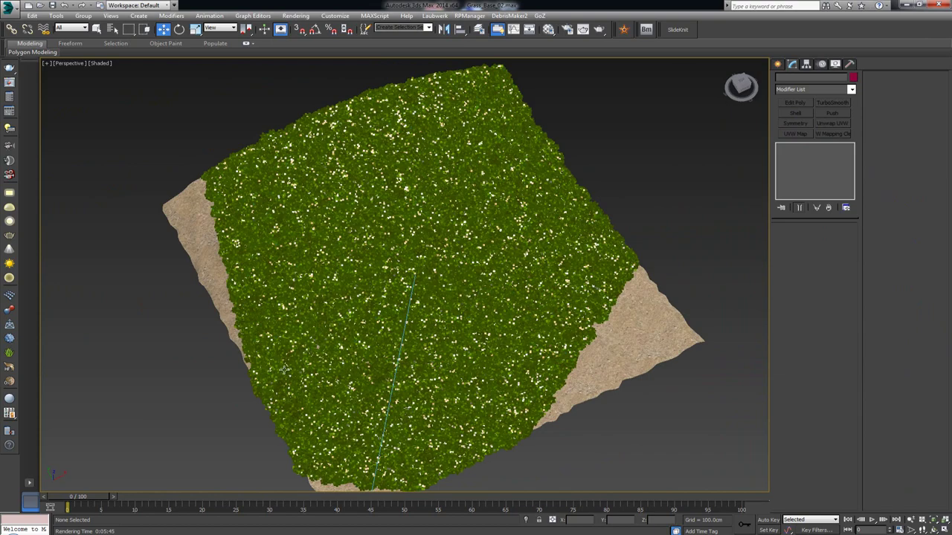
Step: Draw an open four-point spline line across the lower part of the terrain in the maximized top view
key(alt+w)
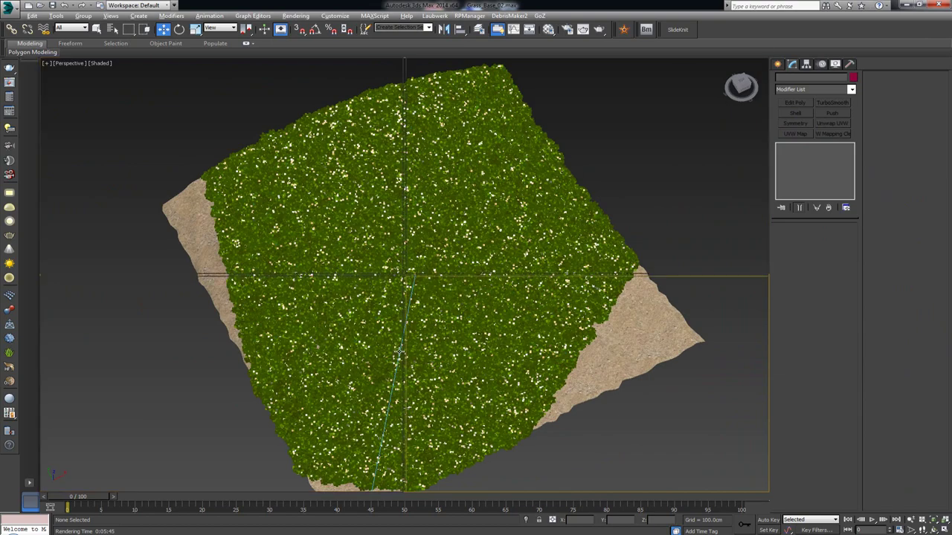
middle_click(271, 200)
key(alt+w)
middle_drag(301, 294, 297, 249)
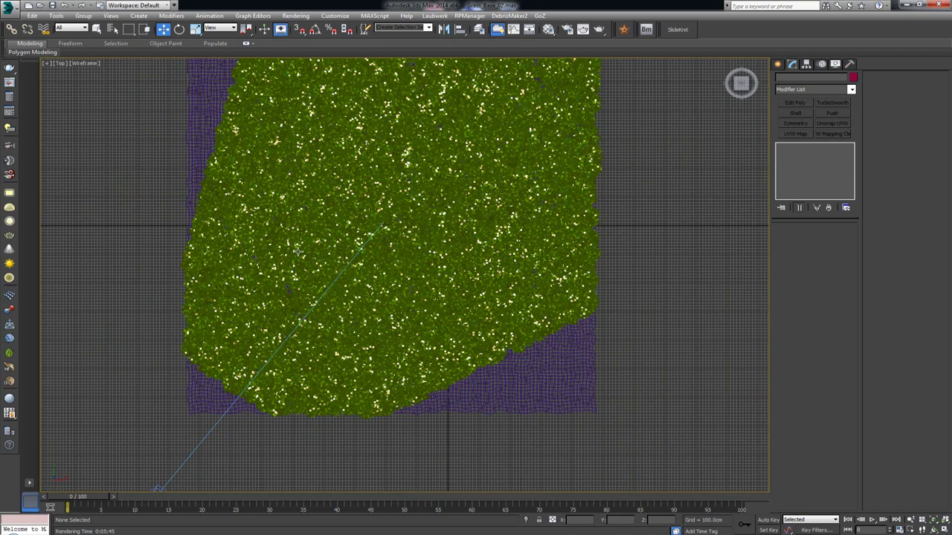
right_click(158, 227)
click(168, 189)
click(147, 195)
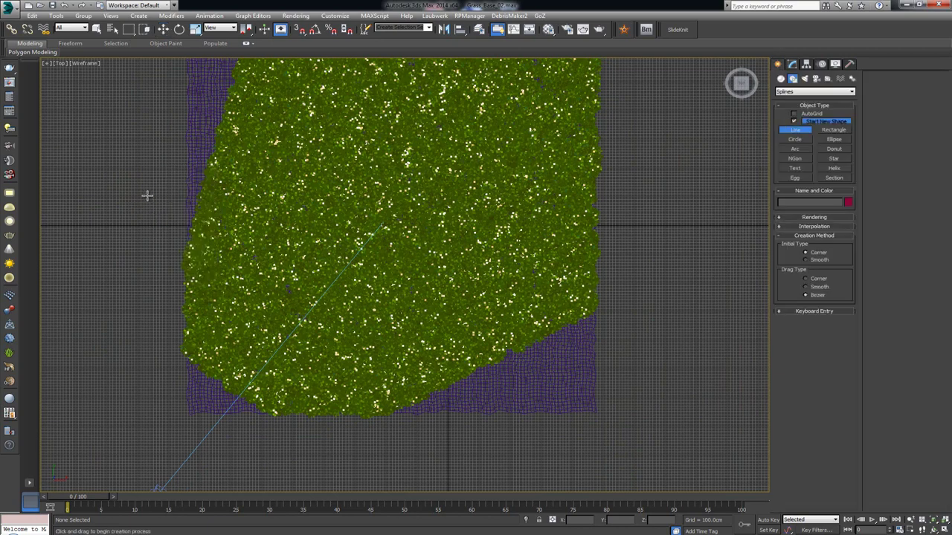
click(440, 299)
Step: Raise the line vertically so that it floats above the grass-covered terrain
key(alt+w)
right_click(597, 392)
key(alt+w)
alt+middle_drag(494, 375, 439, 293)
key(w)
drag(448, 226, 442, 185)
alt+middle_drag(490, 229, 402, 253)
Step: Convert the line's two middle vertices to Smooth in the maximized top view so it becomes a curve, and leave vertex editing
key(alt+w)
right_click(300, 189)
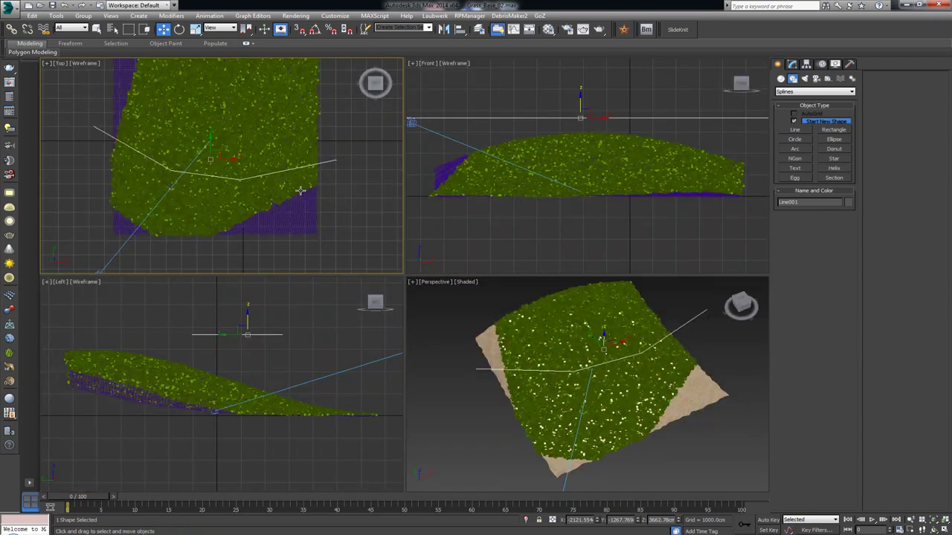
key(alt+w)
scroll(300, 191, up, 5)
key(1)
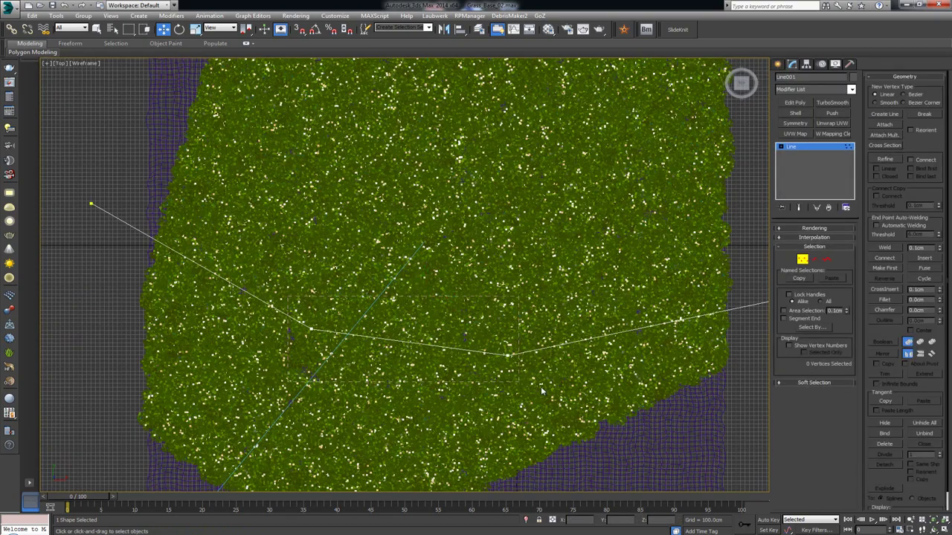
right_click(470, 348)
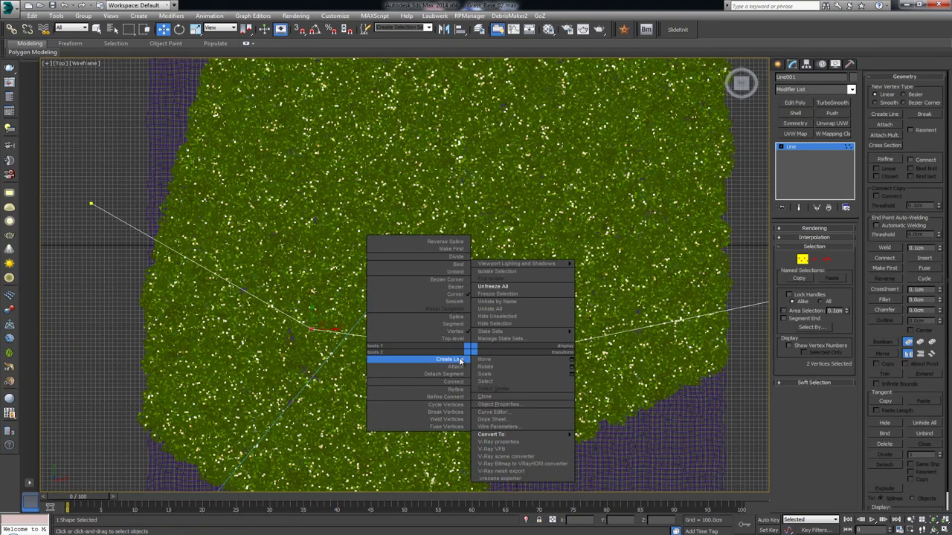
click(435, 302)
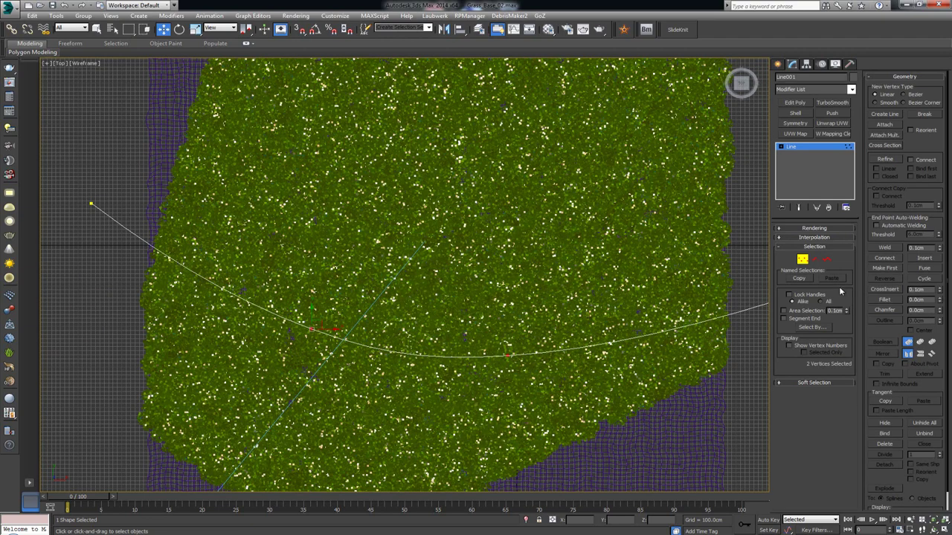
click(802, 259)
Step: Duplicate the curved line further down the terrain in the top view and hide the viewport grid
scroll(443, 360, down, 3)
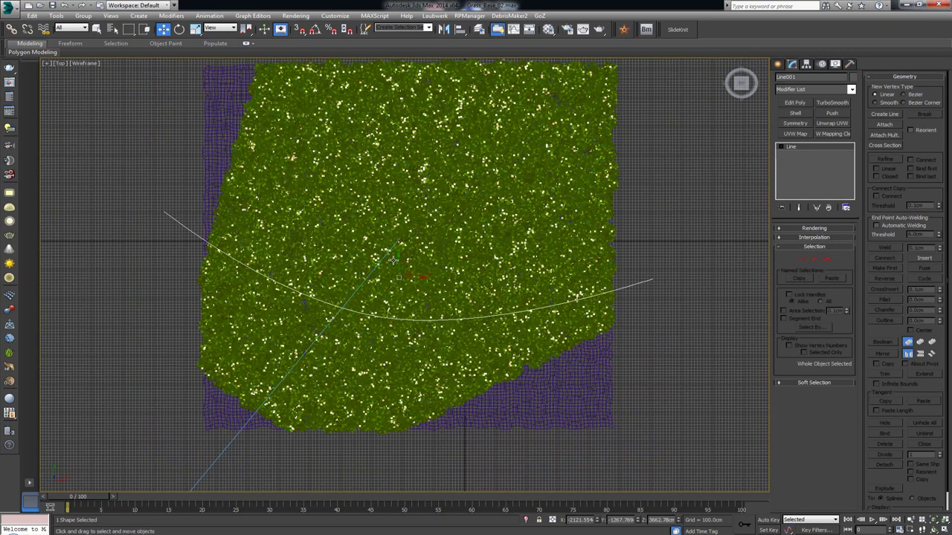
shift+drag(399, 281, 396, 336)
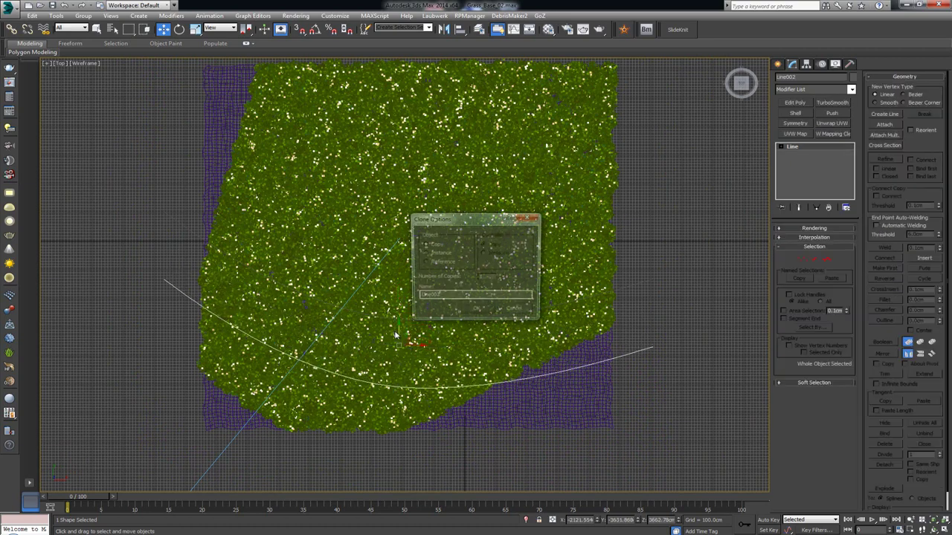
click(476, 310)
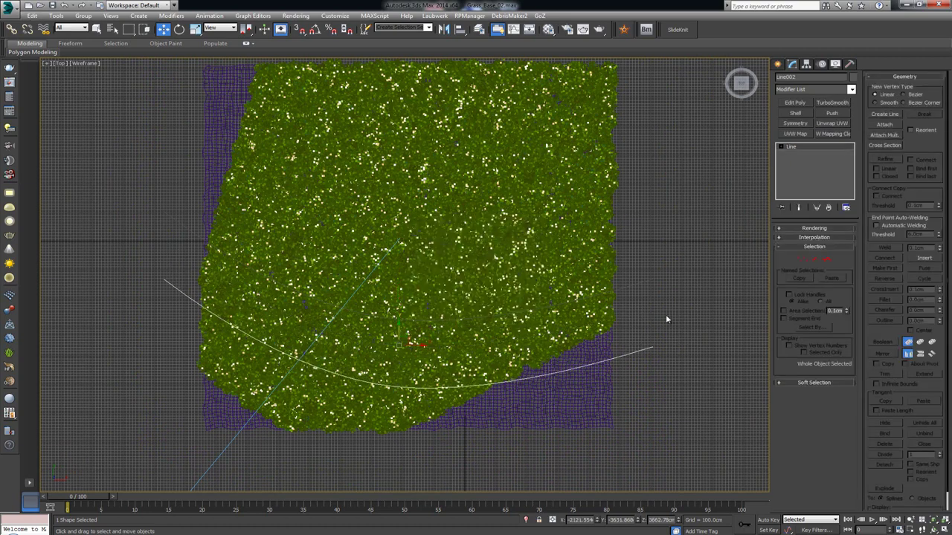
key(g)
Step: Give the original upper curve a yellow-green object color and its lower copy a blue one
click(642, 282)
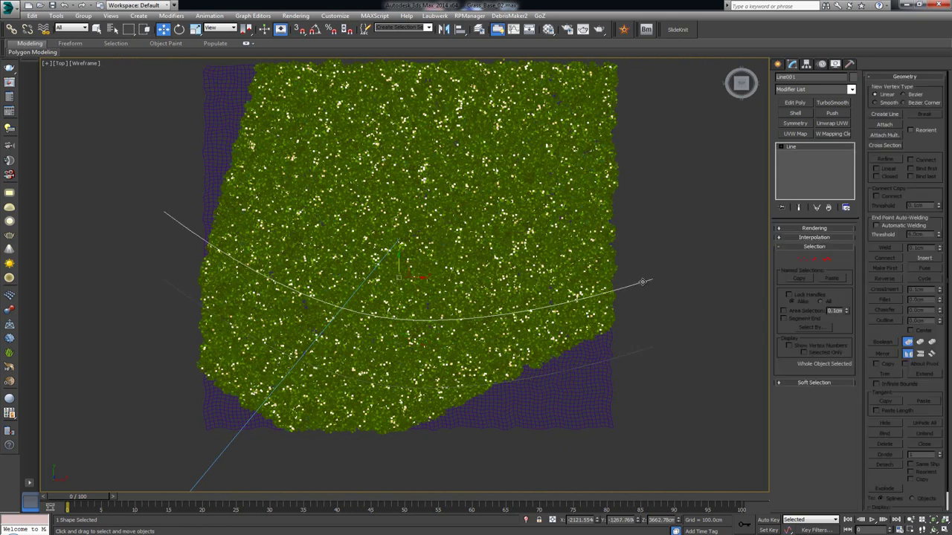
click(853, 77)
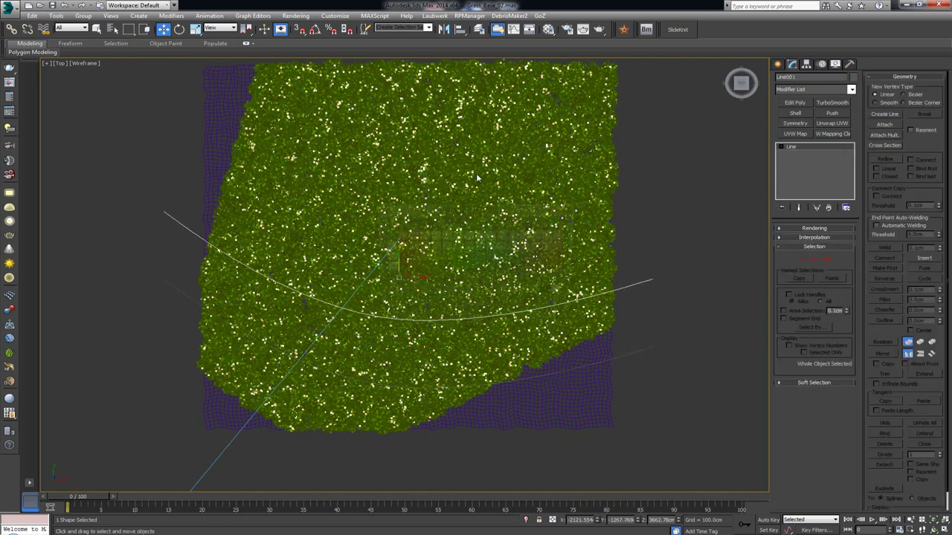
click(434, 246)
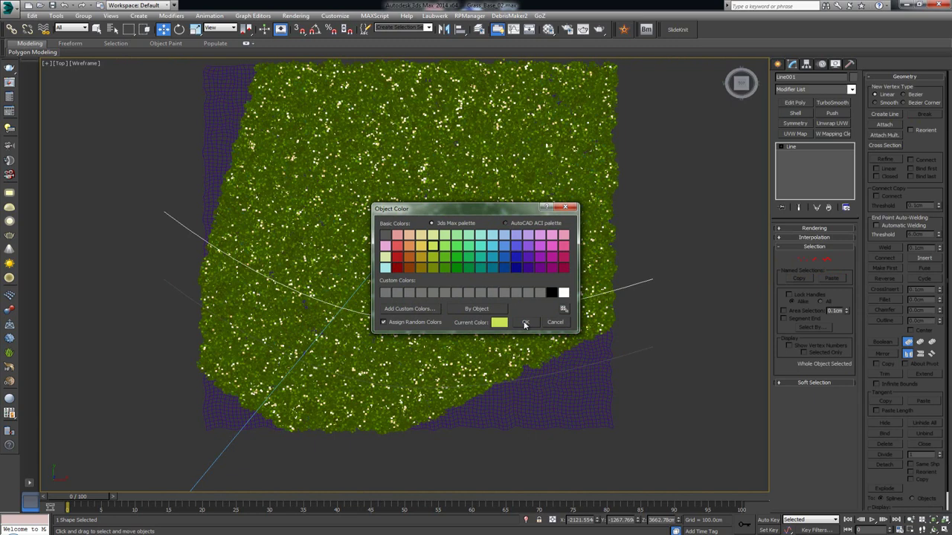
click(524, 322)
drag(687, 330, 644, 363)
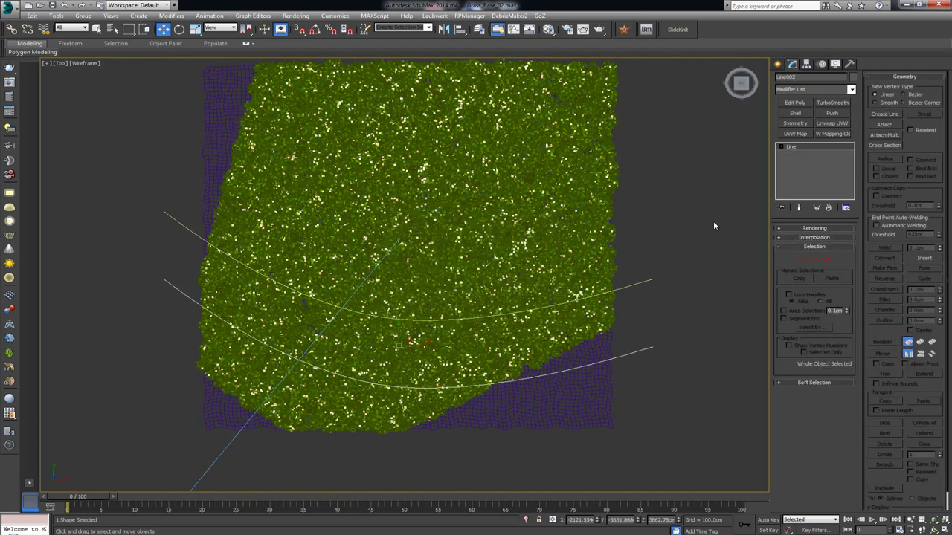
click(850, 78)
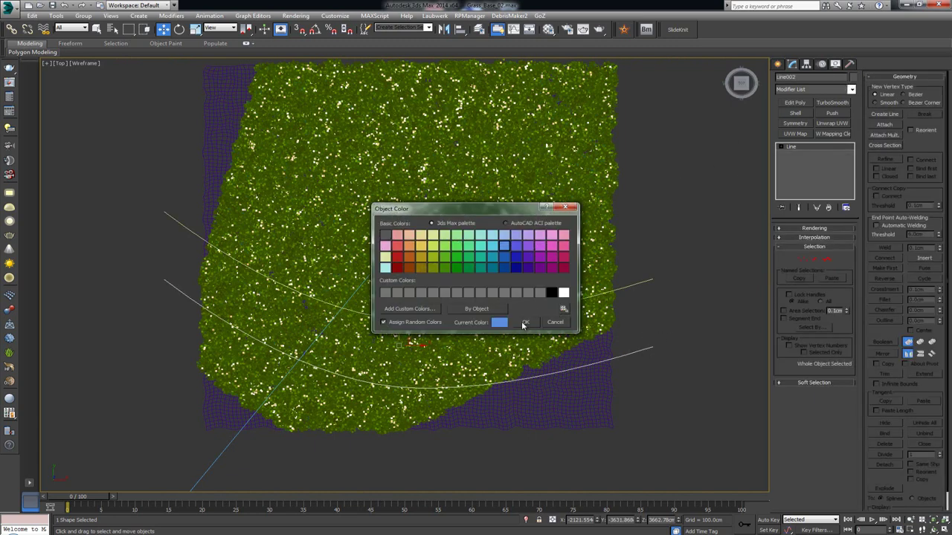
click(524, 323)
drag(667, 256, 639, 293)
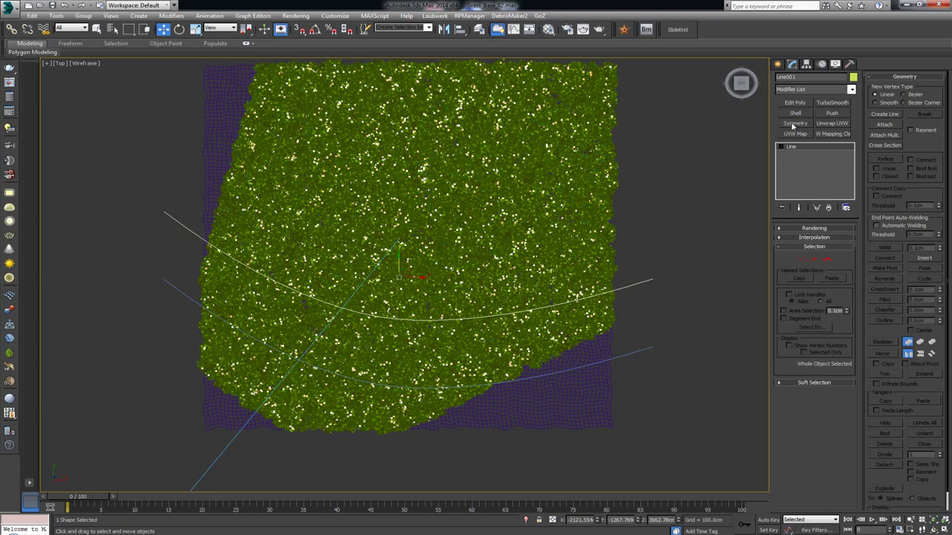
Step: Switch to the maximized perspective view, select the Forest object and open its Areas settings
key(alt+w)
key(alt+w)
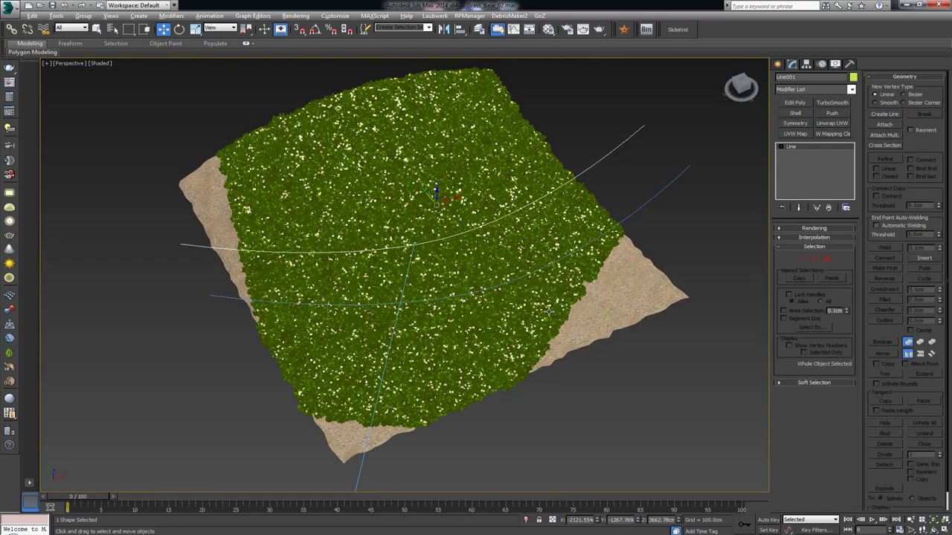
alt+middle_drag(520, 282, 676, 233)
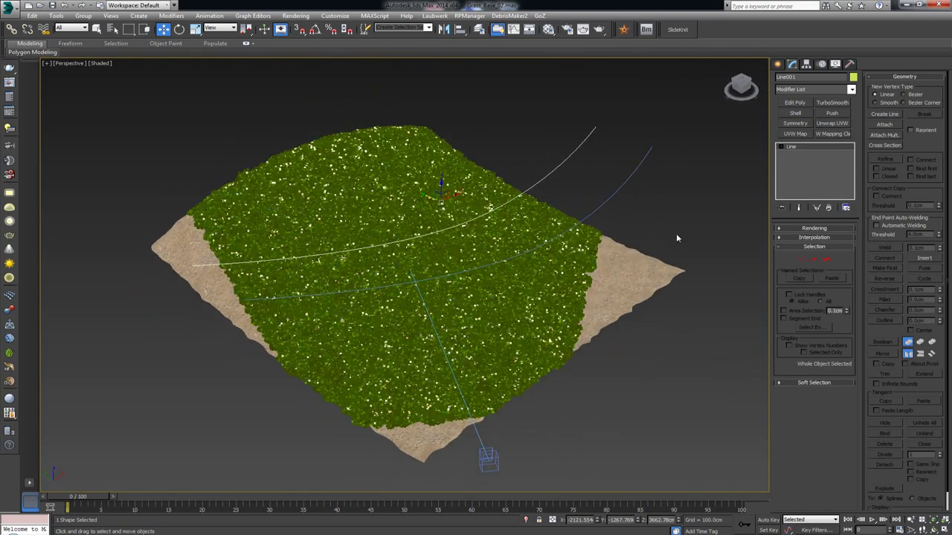
click(683, 218)
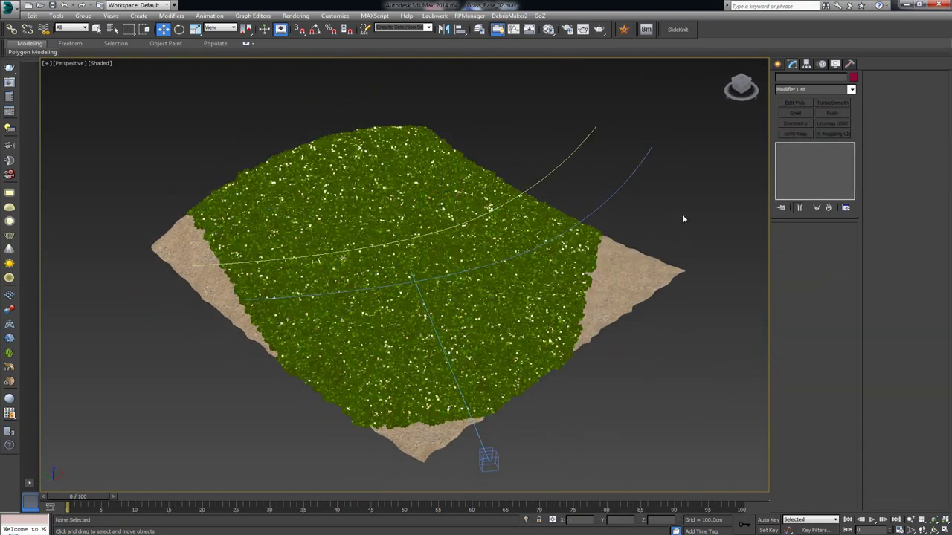
click(592, 262)
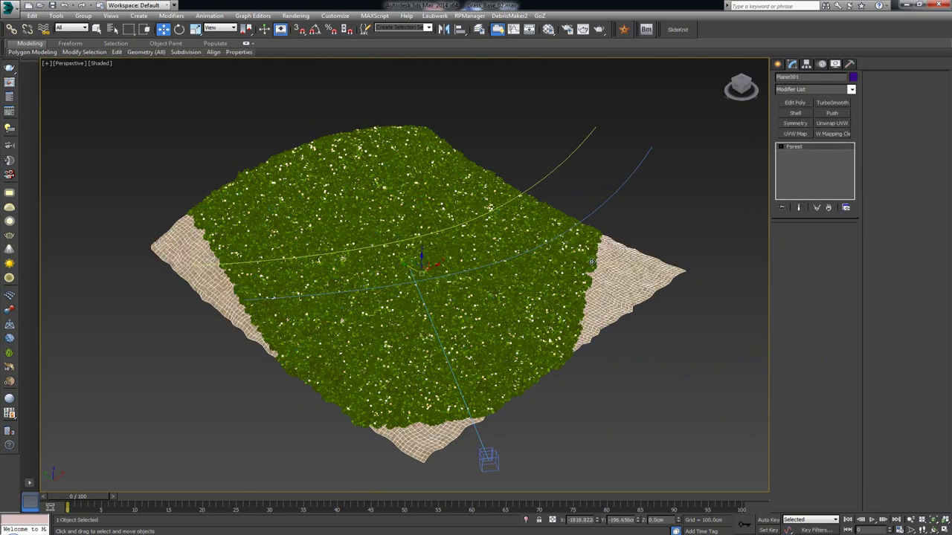
click(598, 230)
scroll(598, 245, up, 5)
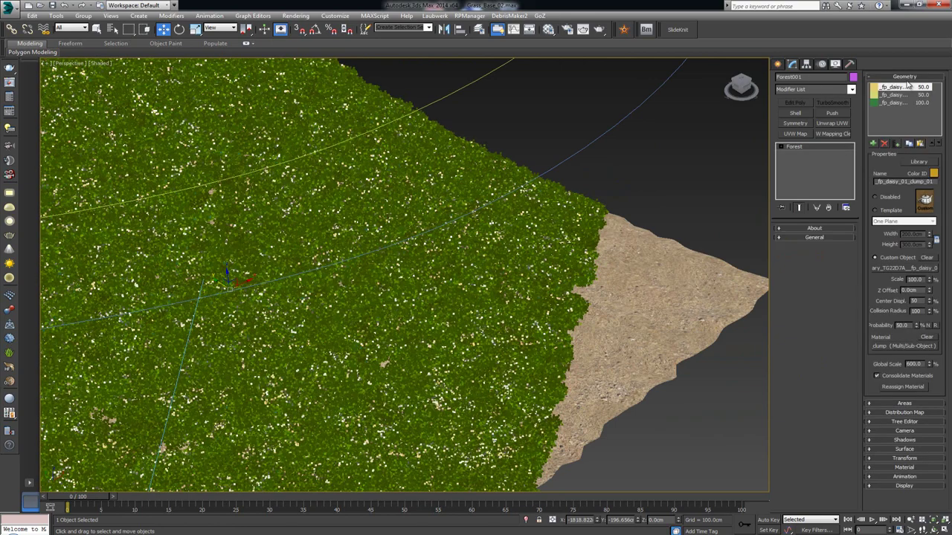
click(905, 78)
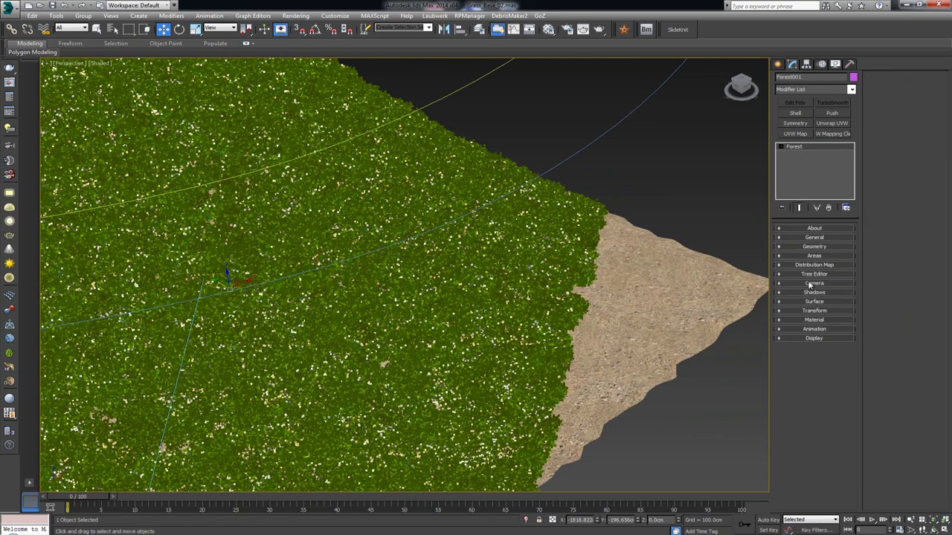
click(814, 257)
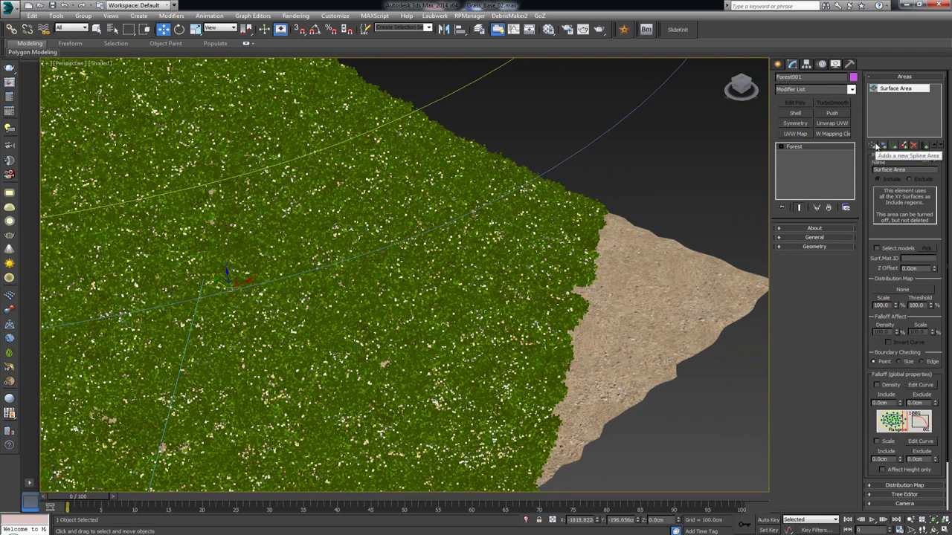
Step: Add a spline area to the Forest object using the upper curve Line001 and set it to Exclude
click(875, 146)
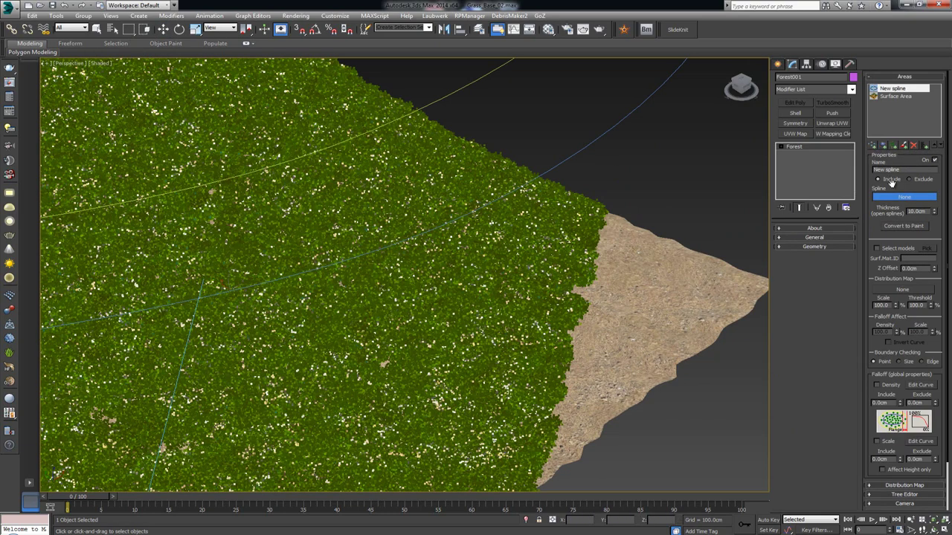
alt+middle_drag(651, 152, 545, 168)
click(558, 174)
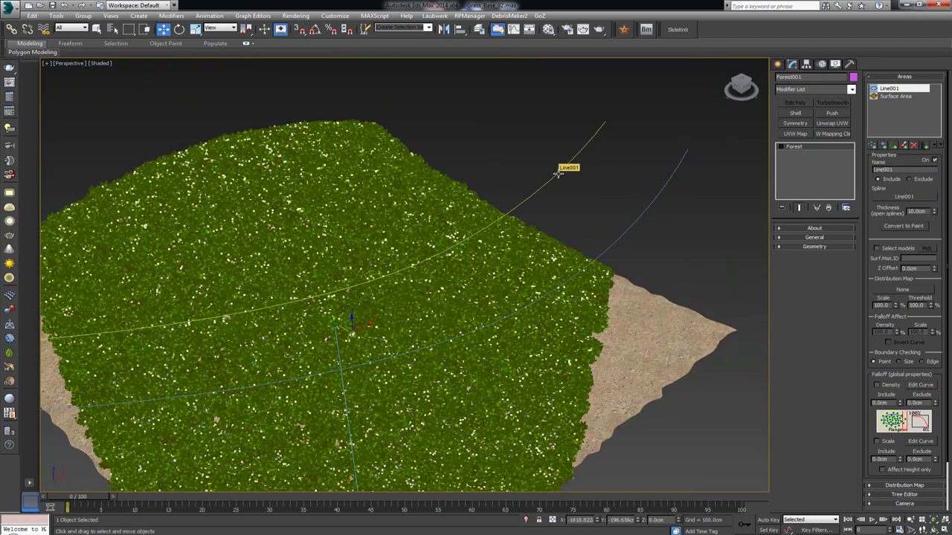
click(922, 182)
alt+middle_drag(536, 191, 568, 182)
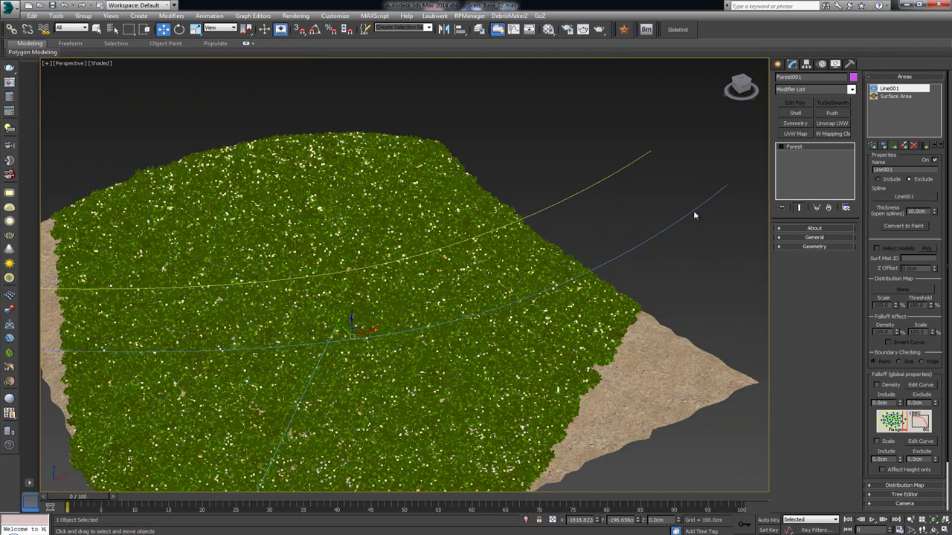
Step: Attach the lower blue curve to the upper yellow-green curve Line001 so they form one shape
key(alt+w)
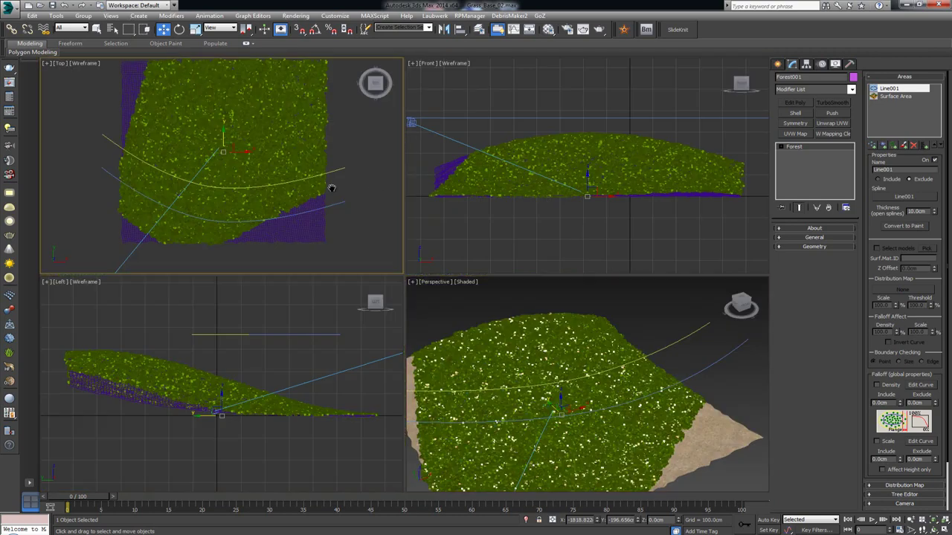
right_click(339, 179)
click(344, 162)
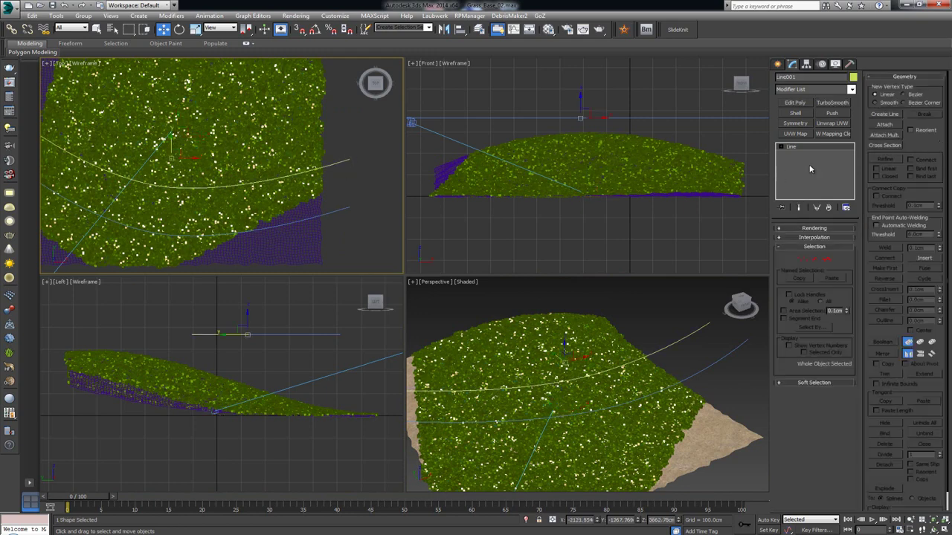
click(884, 125)
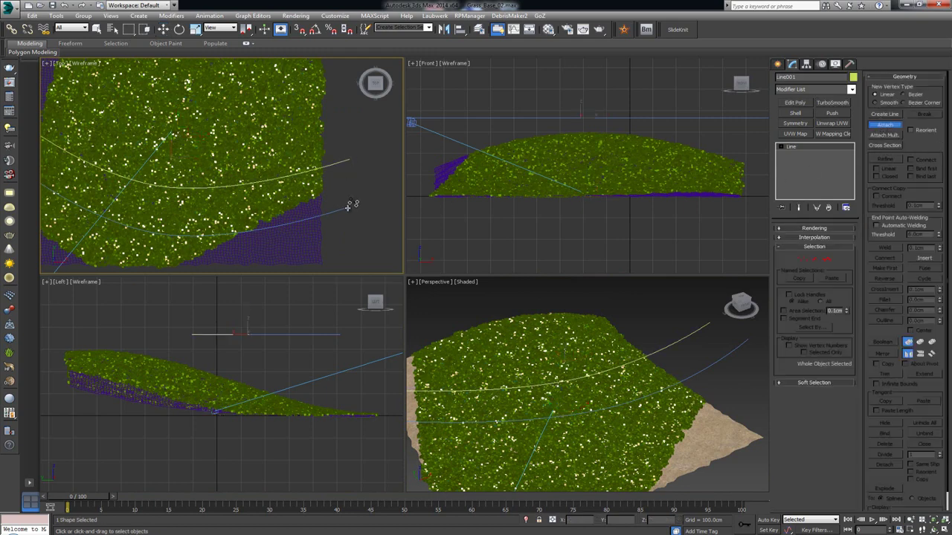
click(347, 206)
right_click(362, 191)
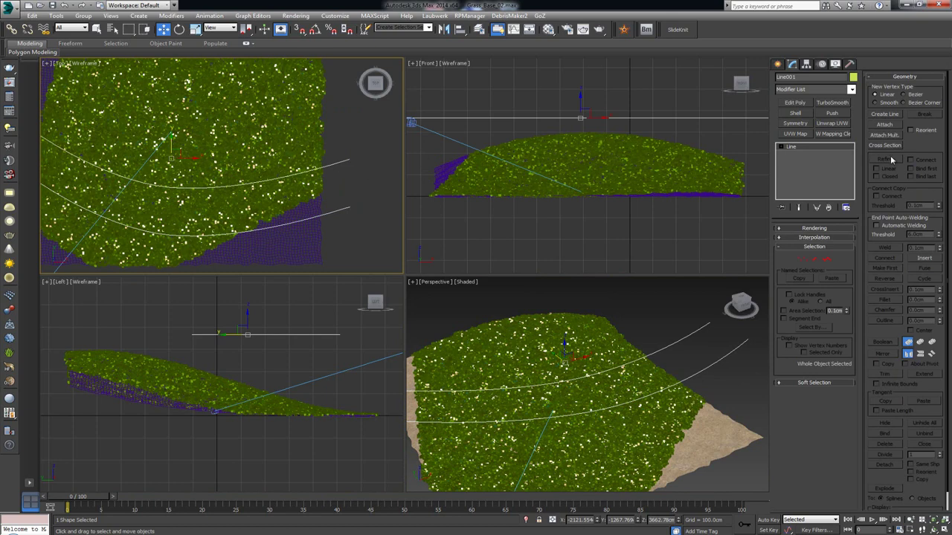
Step: Join the two curves' right end vertices with a straight segment using Refine with Connect, choosing Connect Only at each vertex
key(1)
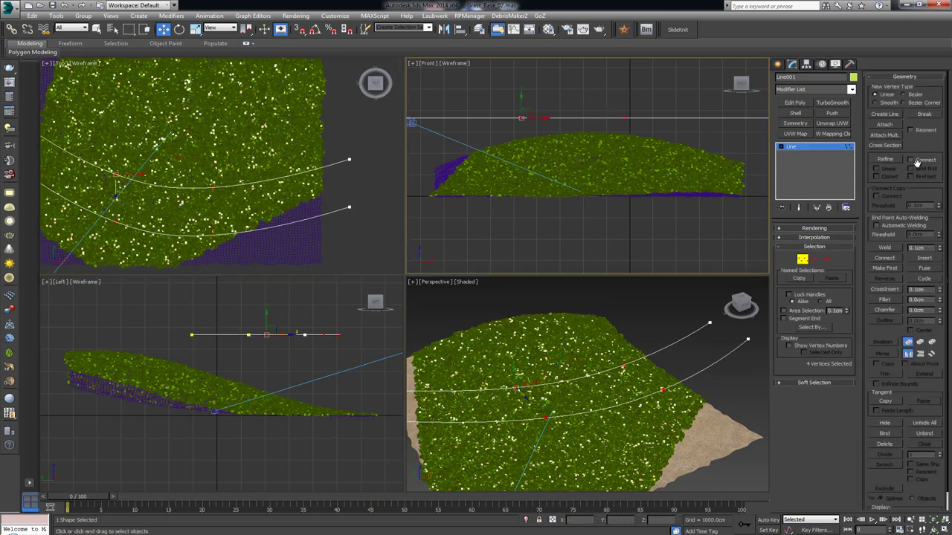
click(912, 159)
click(884, 159)
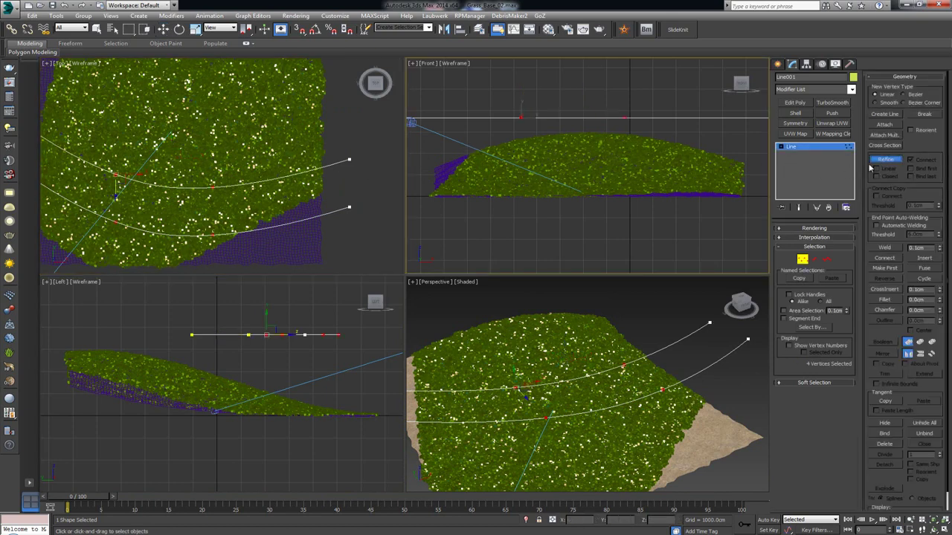
click(348, 157)
click(491, 288)
click(360, 199)
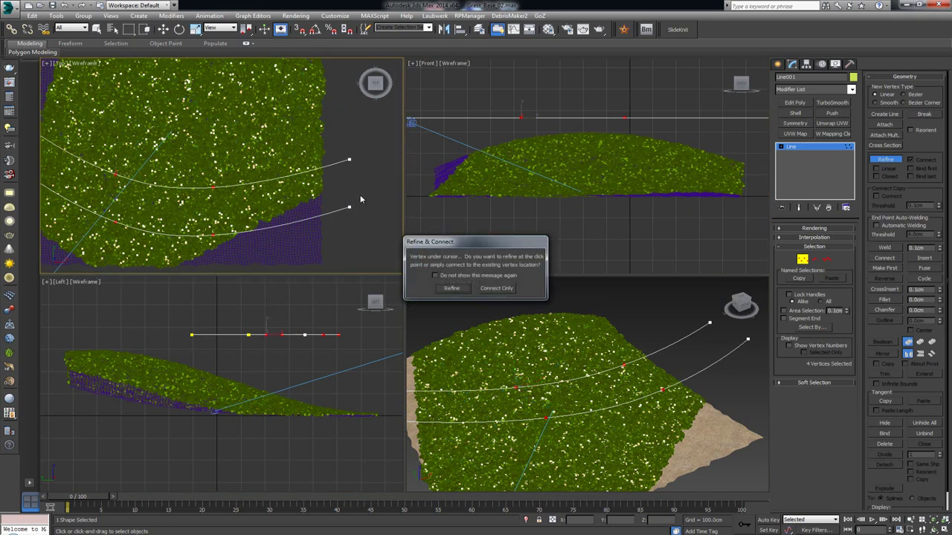
click(453, 276)
click(496, 289)
key(w)
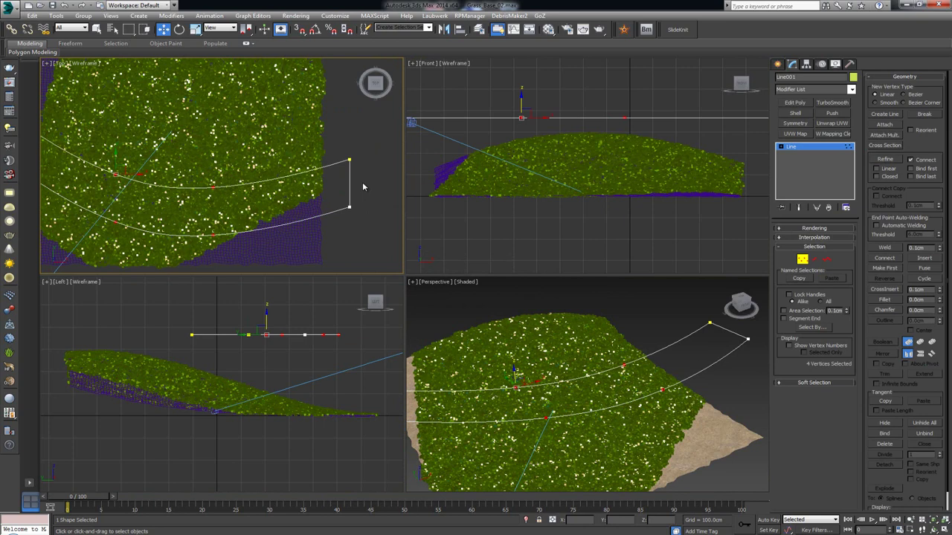
Step: Join the two curves' left end vertices with a straight segment using Refine with Connect
middle_drag(362, 181, 192, 145)
click(895, 161)
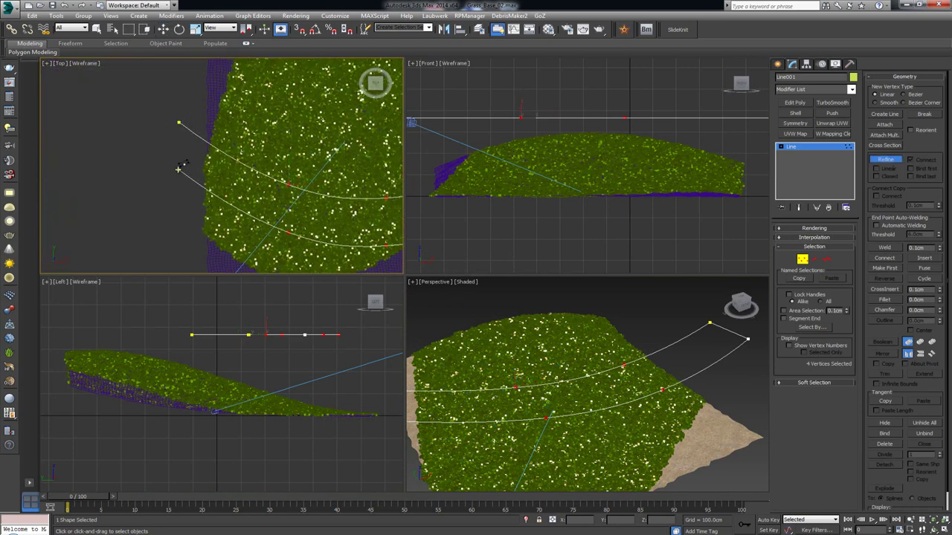
right_click(192, 159)
right_click(196, 158)
key(Escape)
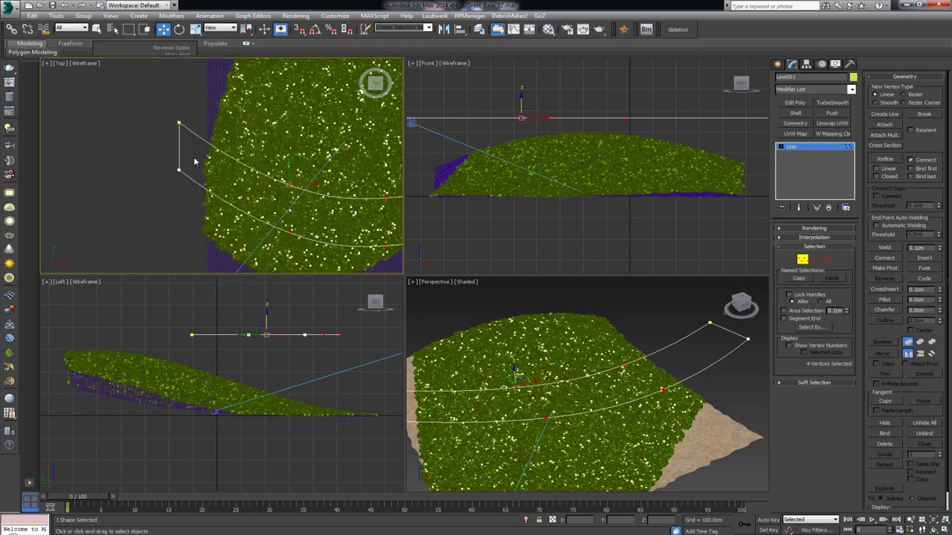
Step: Weld the overlapping vertices at both ends of Line001 with a 12.1 cm threshold to close the path shape
scroll(201, 152, down, 4)
drag(337, 209, 337, 208)
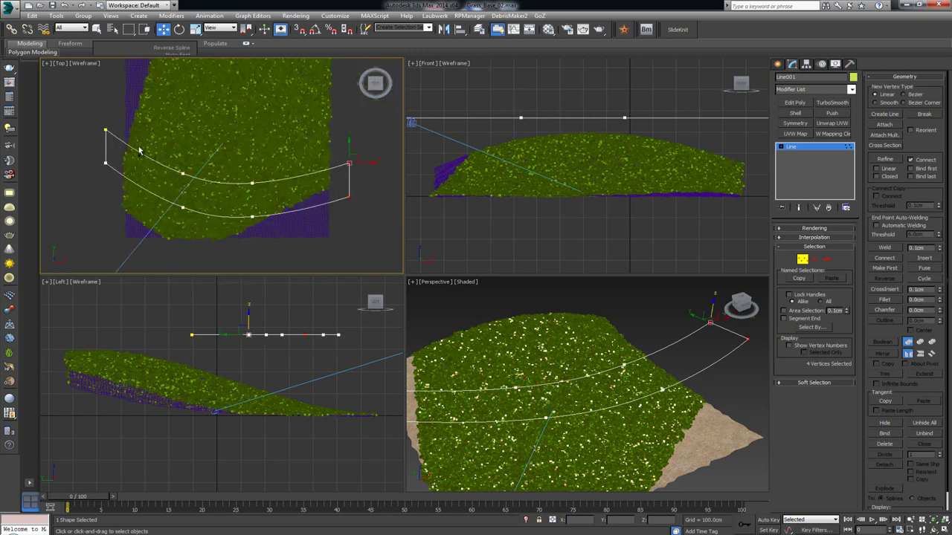
ctrl+drag(95, 117, 112, 187)
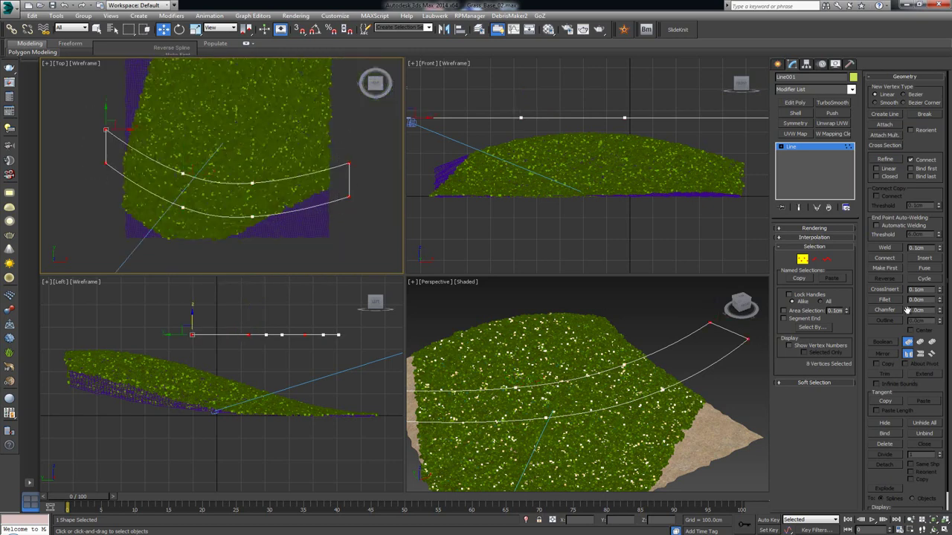
drag(940, 251, 940, 241)
click(885, 250)
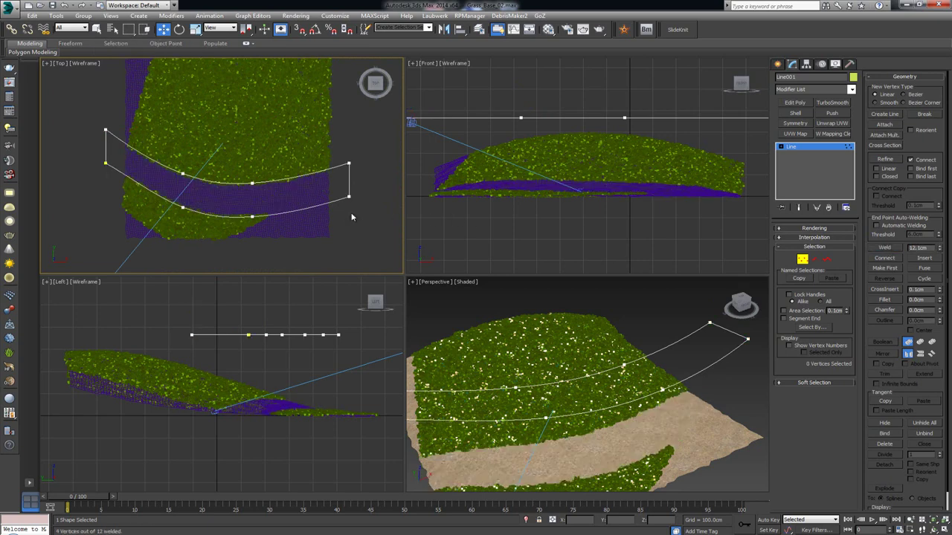
click(803, 258)
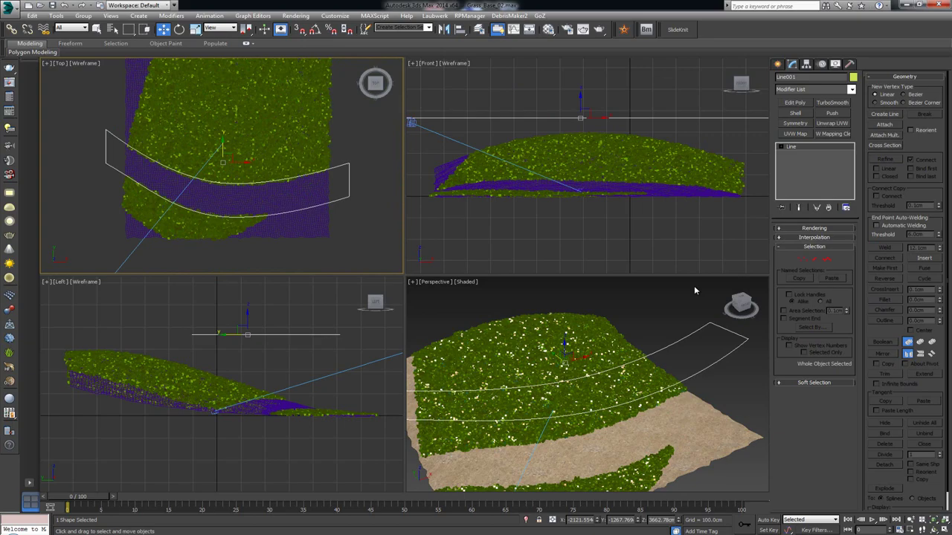
Step: Maximize the Perspective viewport and examine the excluded path strip on the terrain from the side
click(694, 285)
key(alt+w)
alt+middle_drag(694, 285, 503, 301)
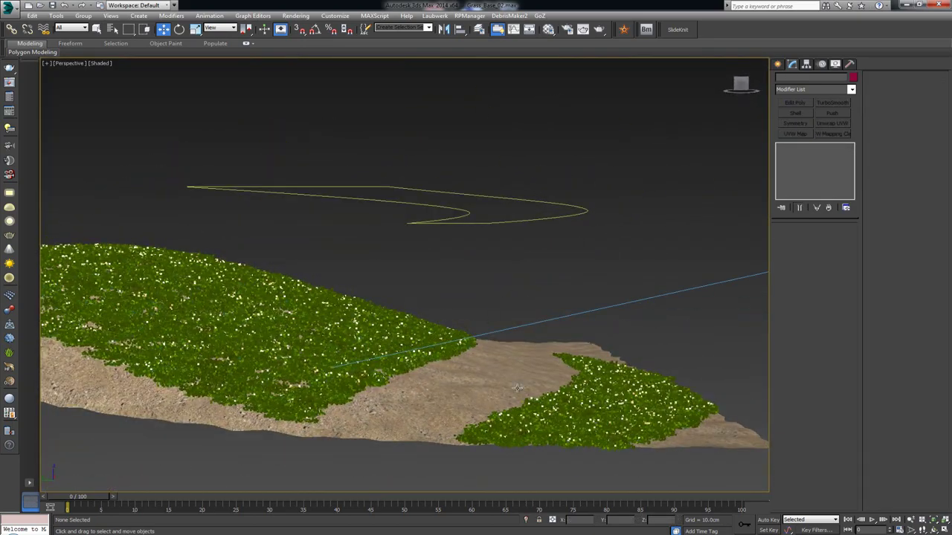
mouse_move(552, 329)
alt+middle_down()
mouse_move(548, 346)
mouse_move(437, 369)
mouse_move(562, 350)
mouse_move(569, 334)
alt+middle_up()
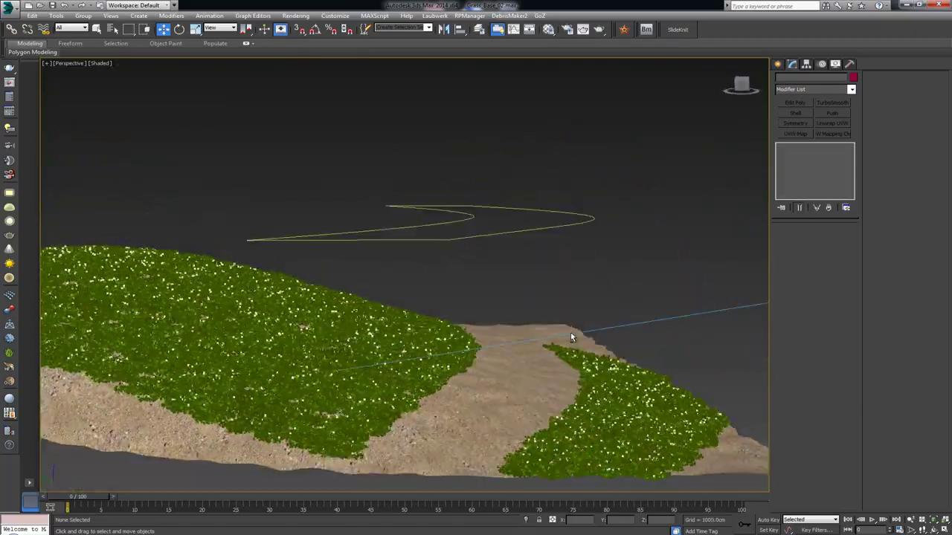
Step: Try shifting the two middle vertices of the path spline's inner curve
click(462, 224)
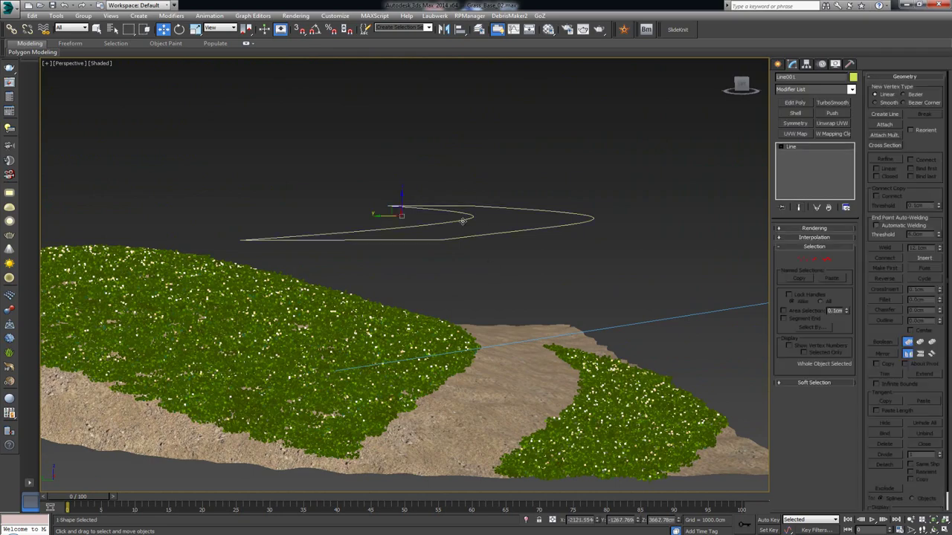
alt+middle_drag(474, 231, 459, 260)
key(1)
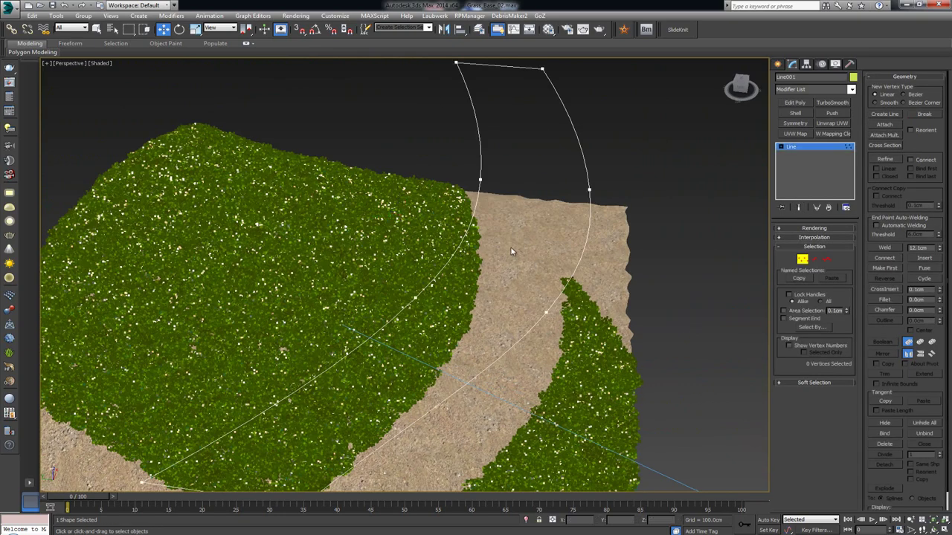
drag(438, 207, 446, 178)
alt+middle_drag(446, 179, 533, 276)
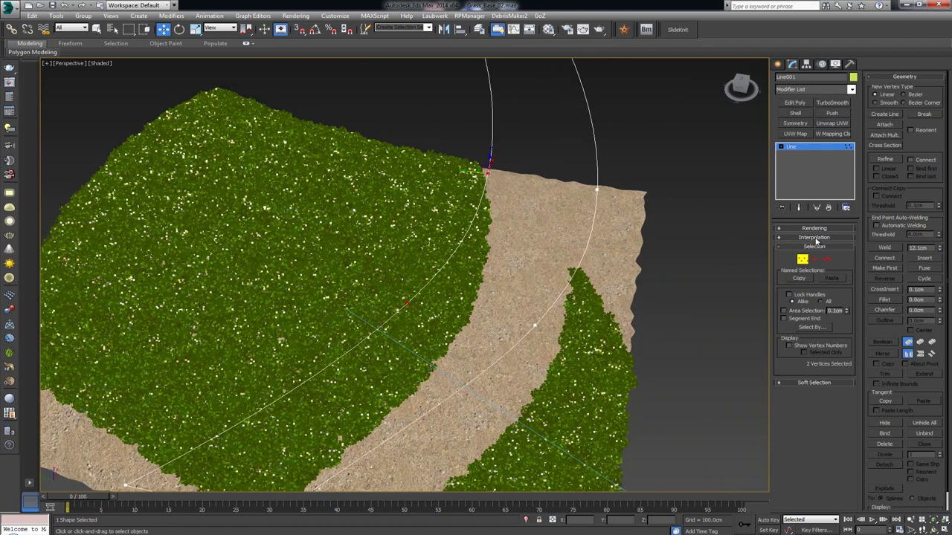
click(802, 258)
Step: Examine the edges of the grass along the path strip from several angles and distances
alt+middle_drag(399, 204, 605, 272)
click(605, 272)
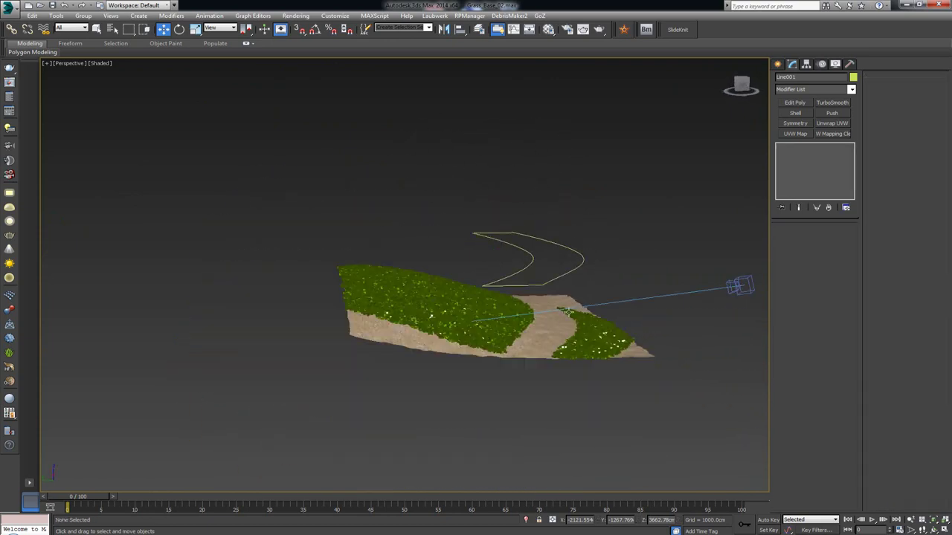
alt+middle_drag(564, 327, 446, 357)
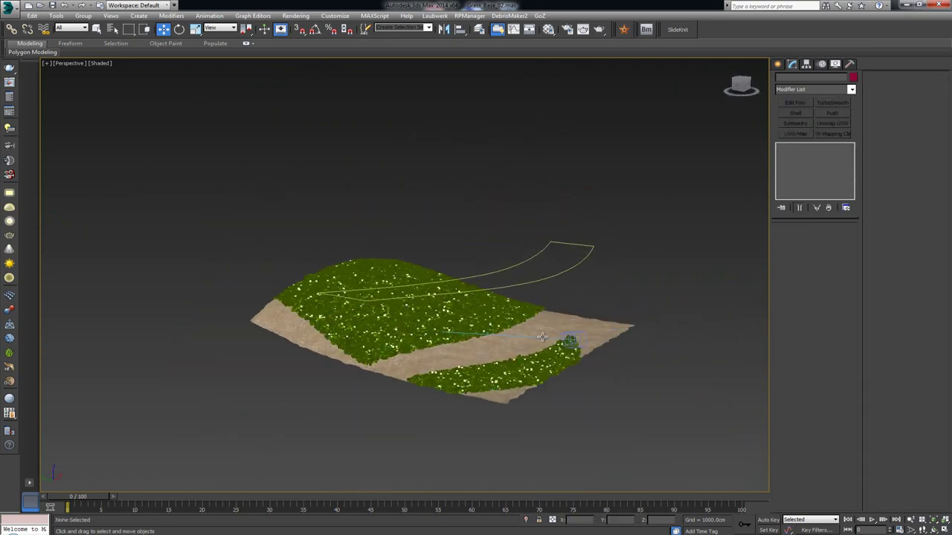
mouse_move(561, 321)
alt+middle_down()
mouse_move(558, 349)
mouse_move(547, 311)
alt+middle_up()
scroll(547, 310, up, 5)
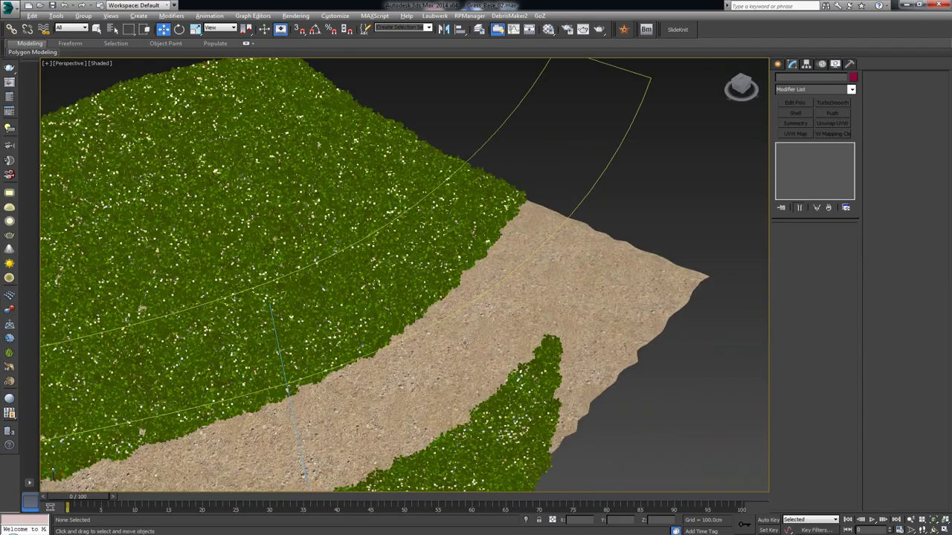
alt+middle_drag(467, 343, 489, 327)
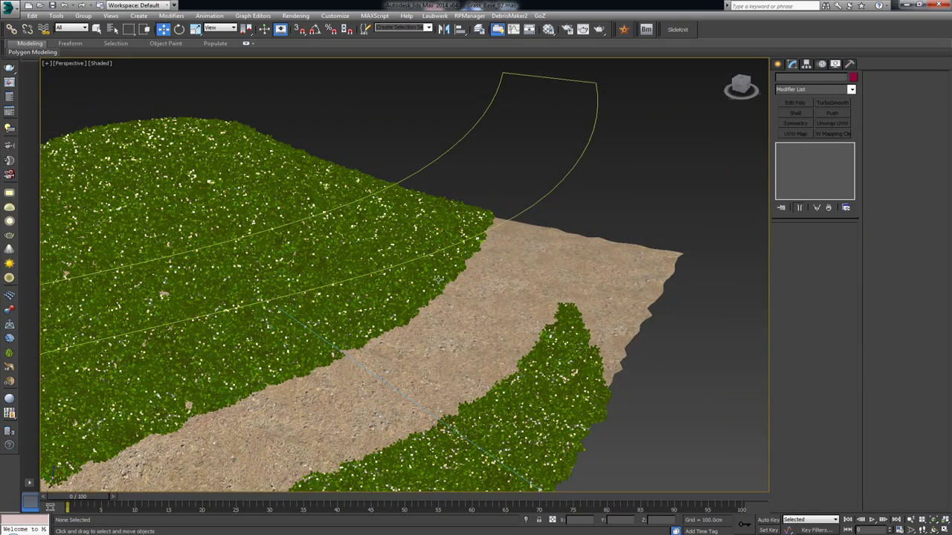
scroll(439, 280, down, 5)
alt+middle_drag(521, 291, 488, 285)
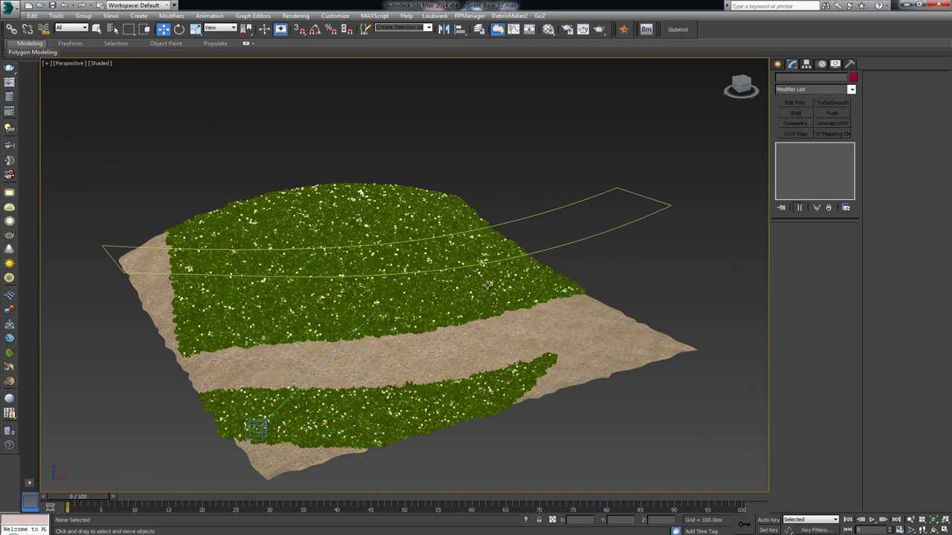
Step: Create a second Forest Pro object in Generate mode with the closed path spline Line001 as its scattering area
click(658, 216)
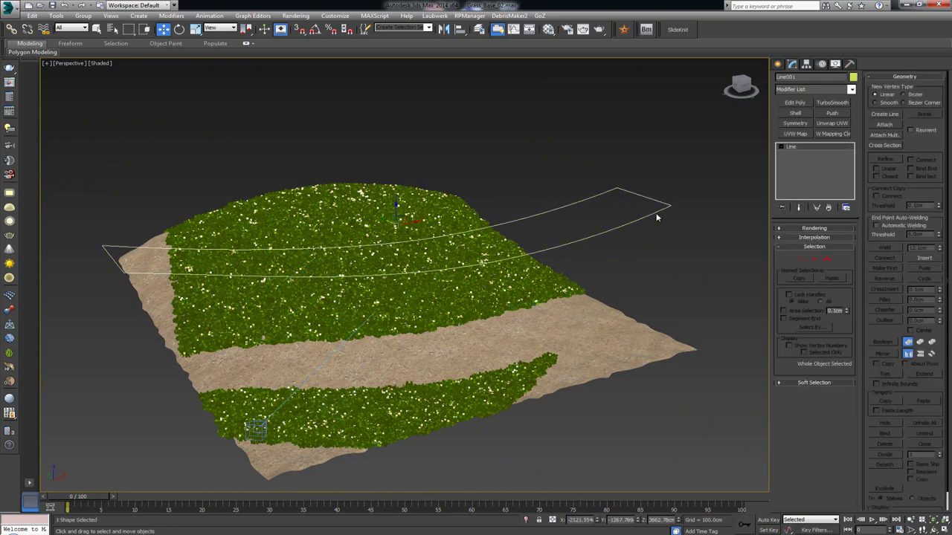
click(677, 259)
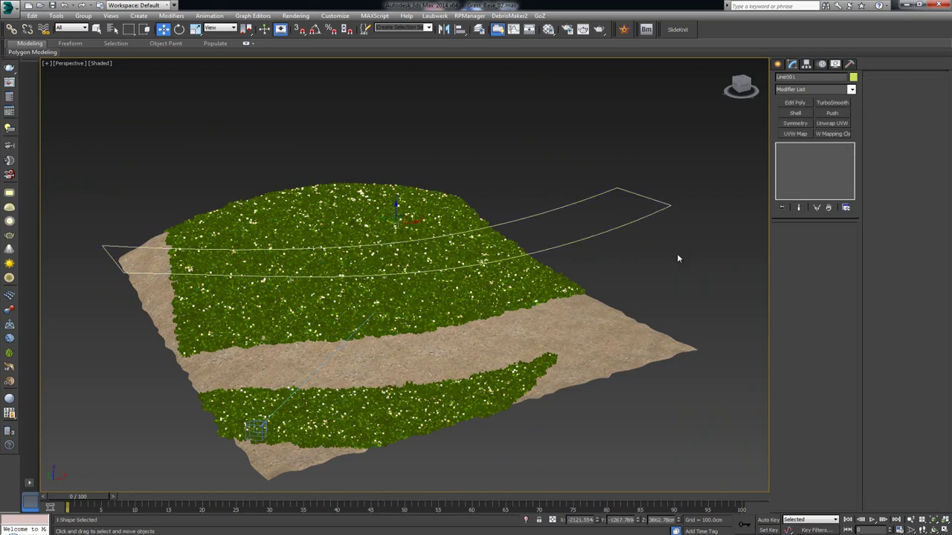
click(778, 65)
click(814, 91)
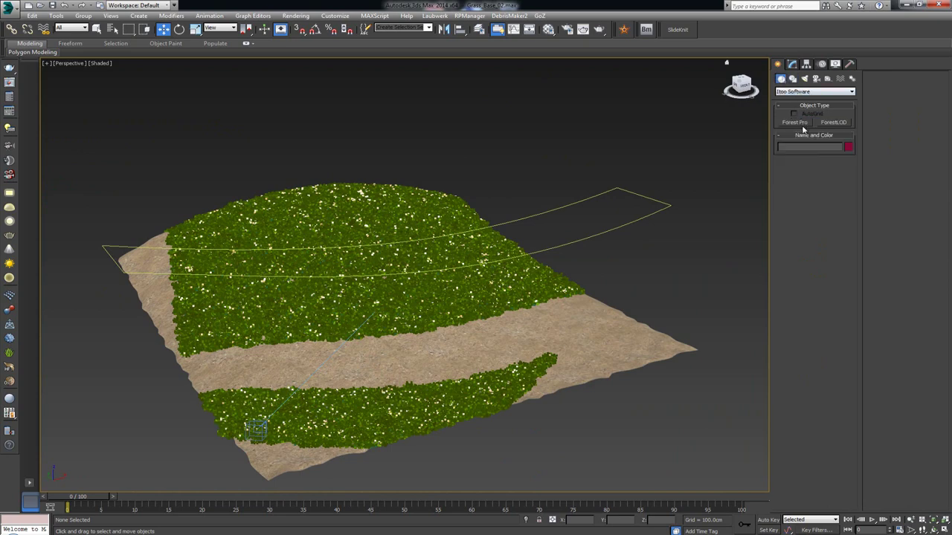
click(795, 123)
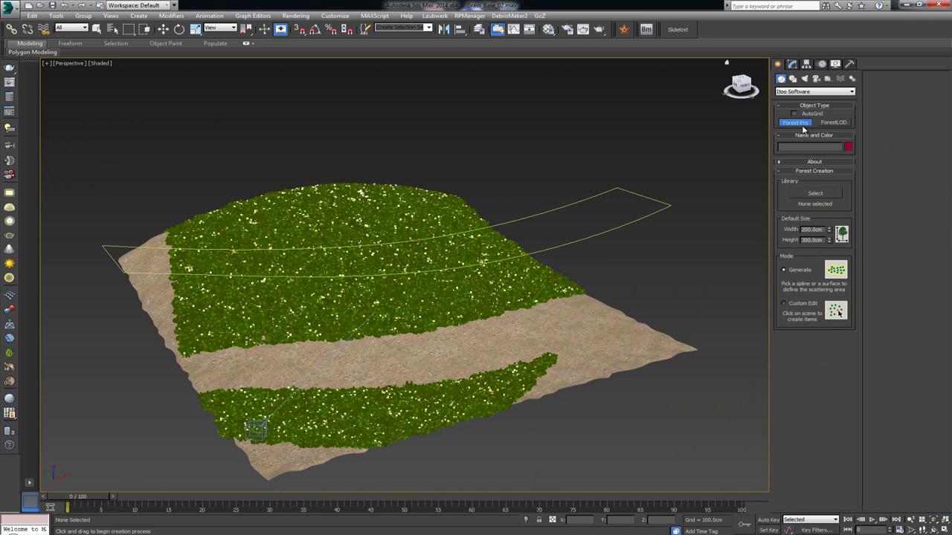
click(666, 208)
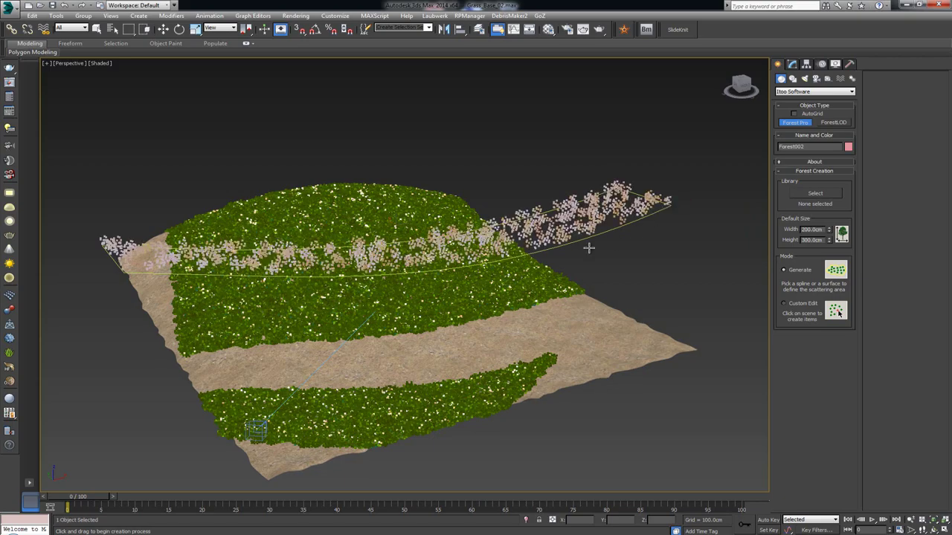
alt+middle_drag(589, 248, 642, 228)
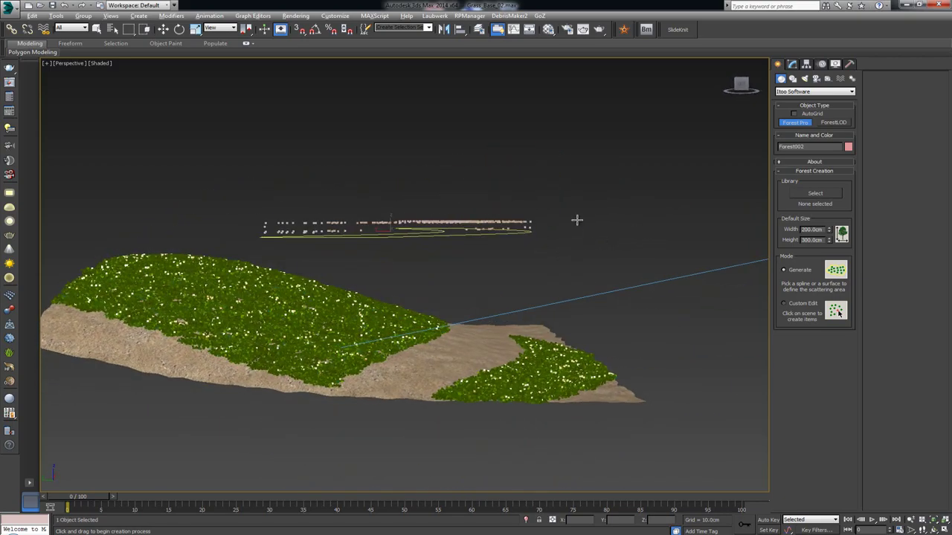
alt+middle_drag(575, 219, 438, 247)
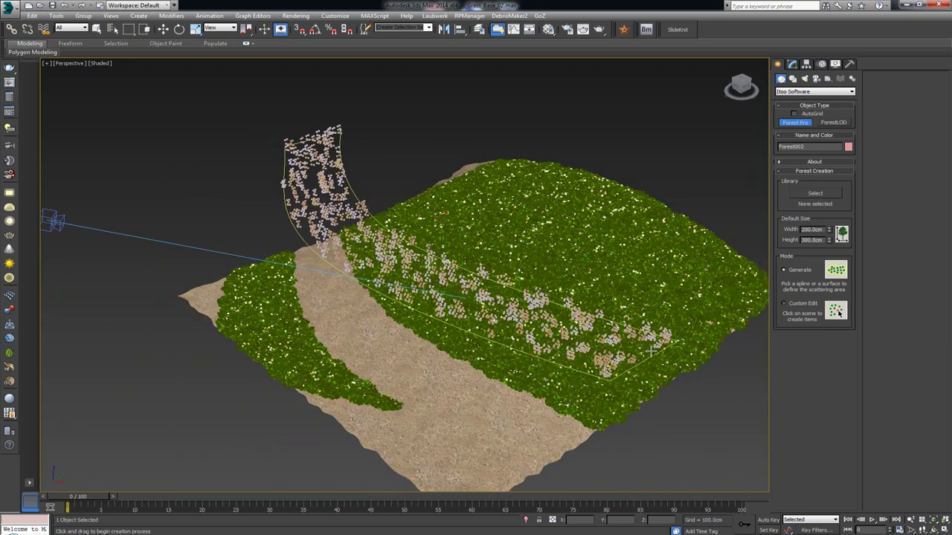
right_click(706, 407)
click(793, 66)
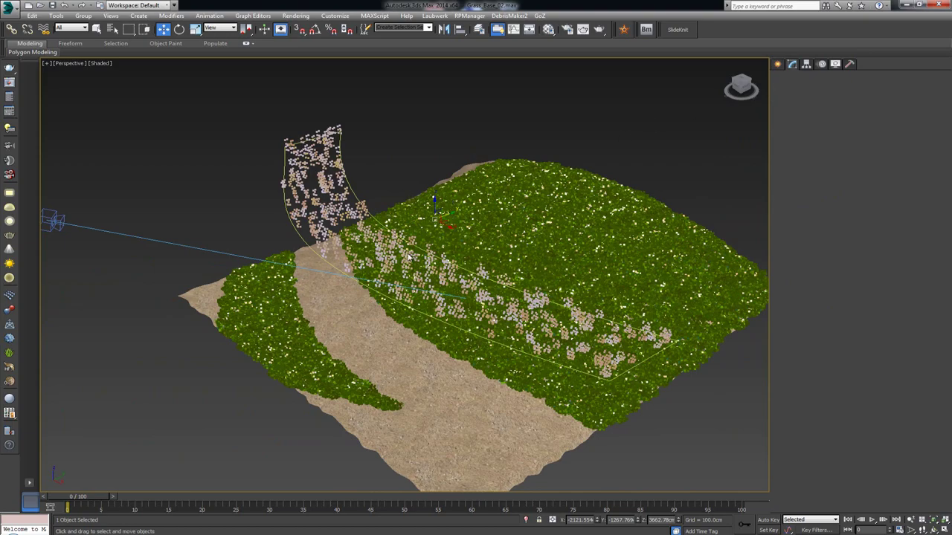
Step: Add an extra spline area without a spline to the new Forest object's areas and delete it again
alt+middle_drag(398, 226, 278, 223)
alt+middle_drag(470, 228, 466, 226)
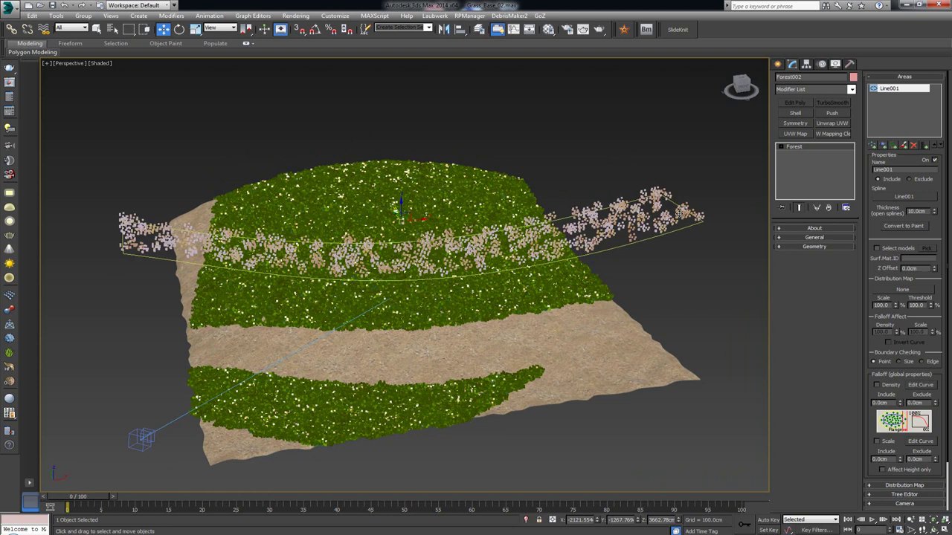
click(896, 80)
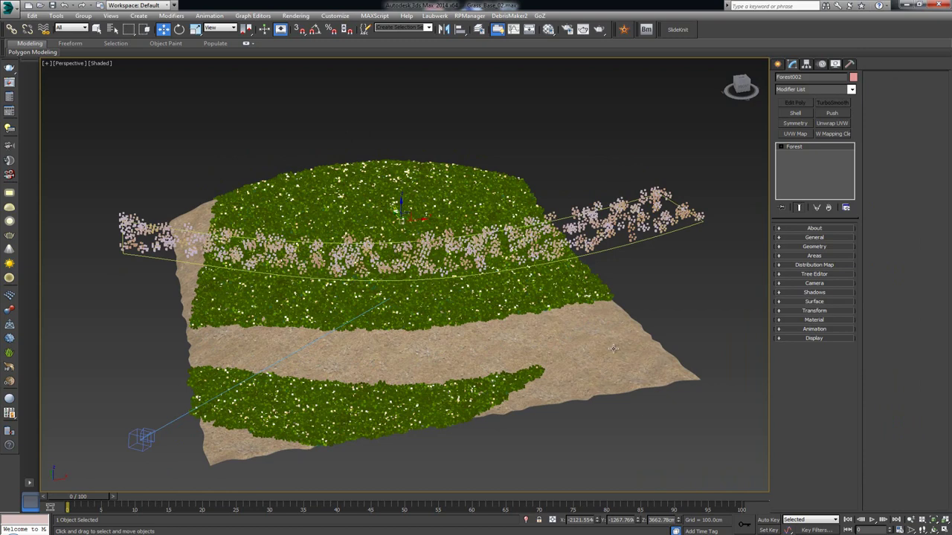
click(824, 256)
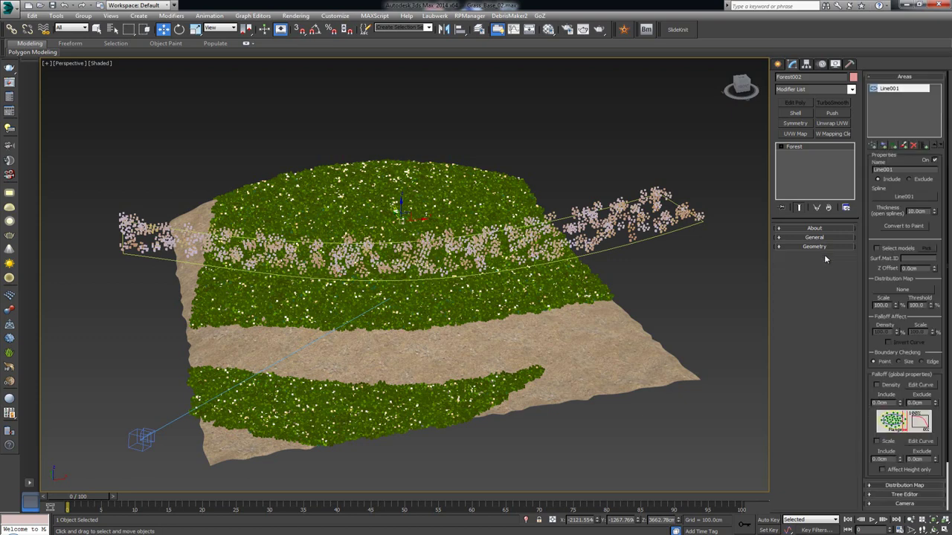
click(873, 147)
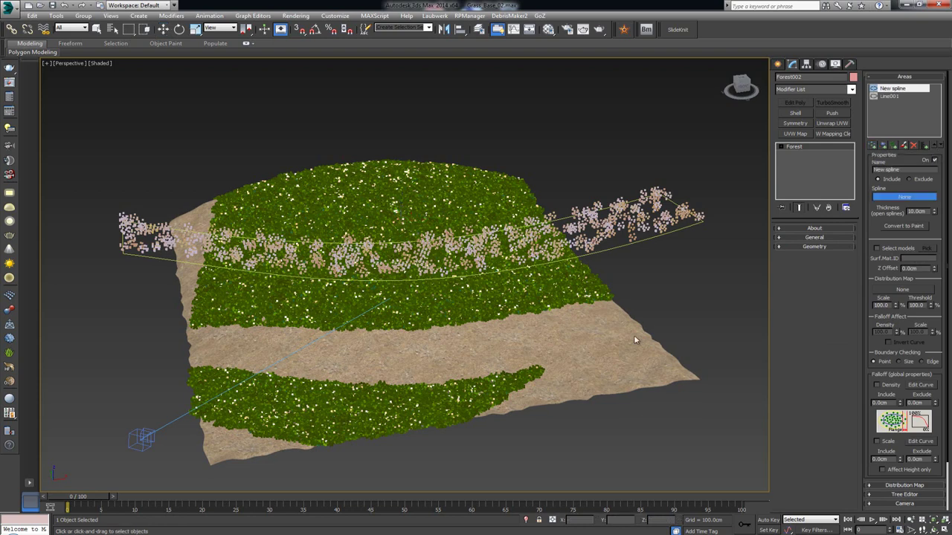
click(913, 145)
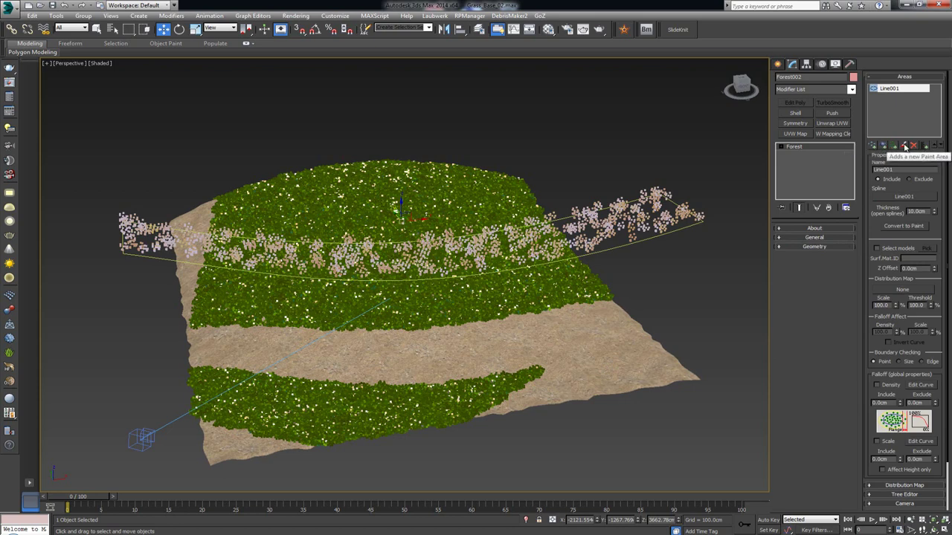
click(905, 146)
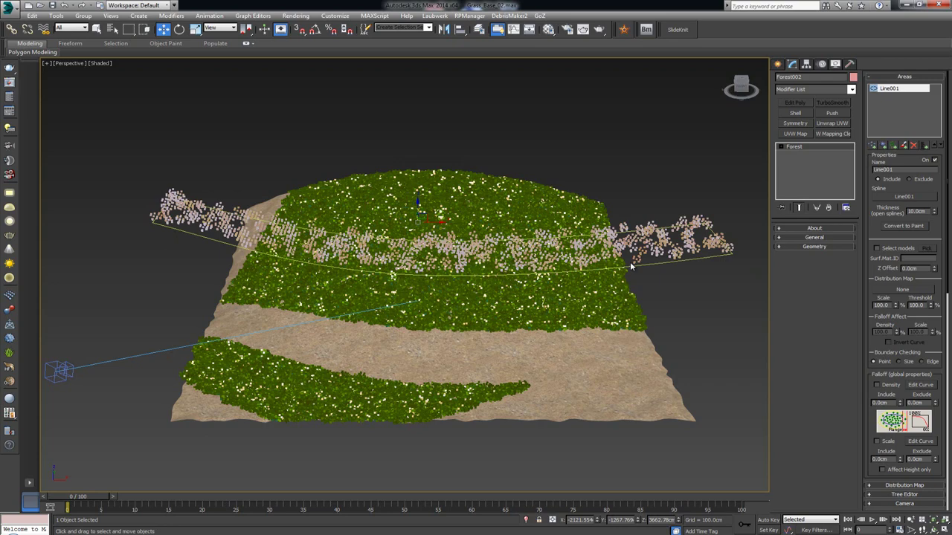
Step: Add the terrain Plane001 as the distribution surface of the new Forest object so its items follow the ground
alt+middle_drag(578, 229, 722, 206)
click(697, 228)
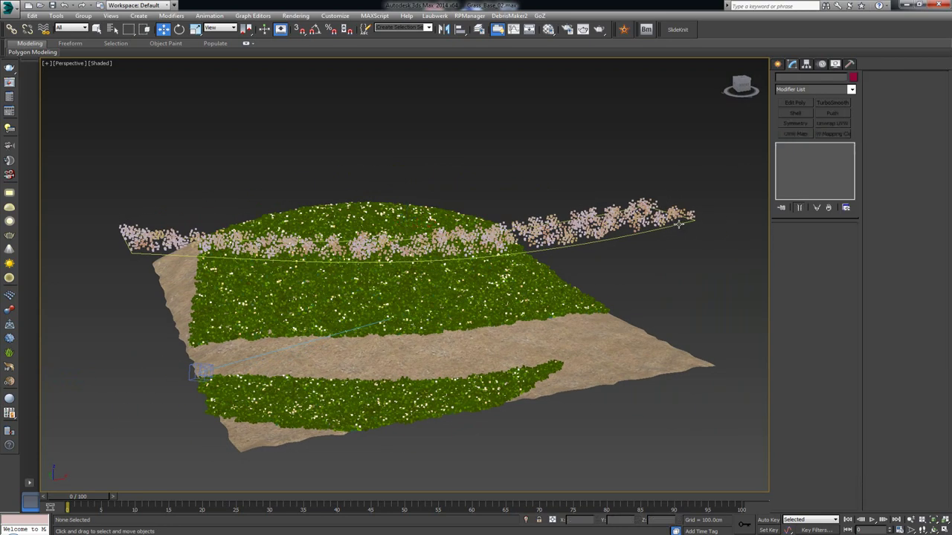
click(687, 217)
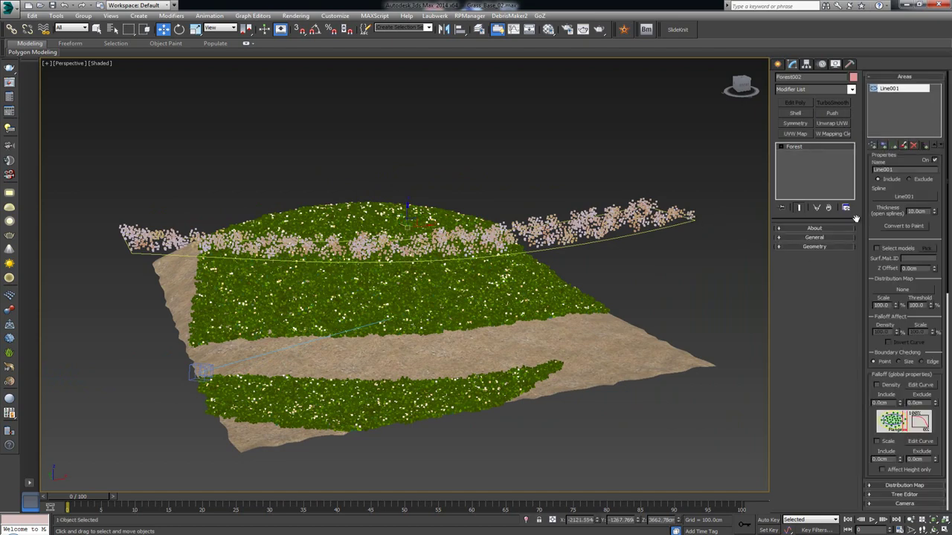
click(907, 77)
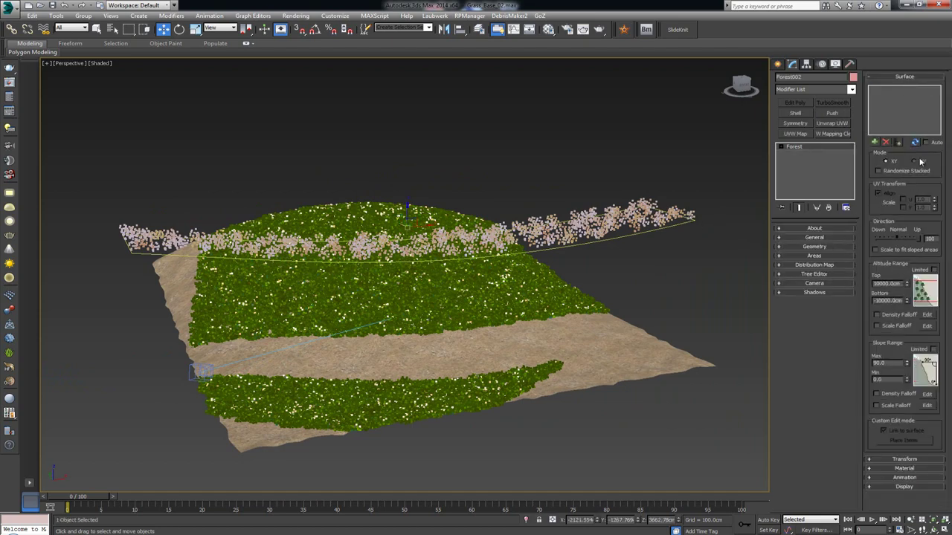
alt+middle_drag(456, 305, 453, 315)
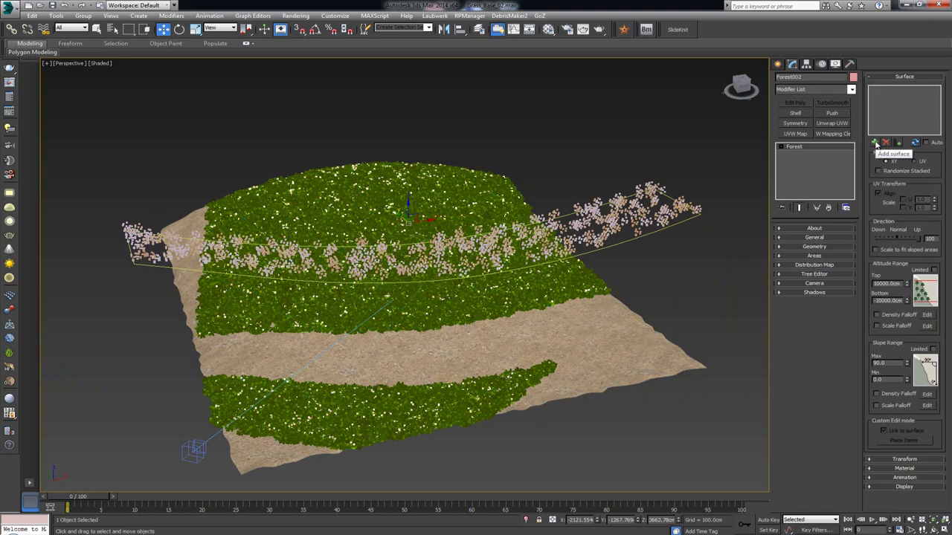
click(876, 143)
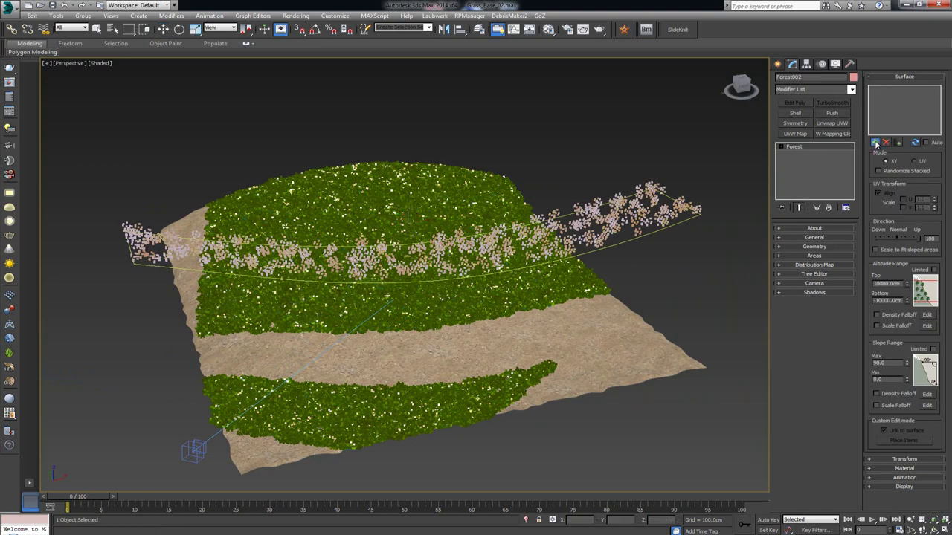
click(619, 337)
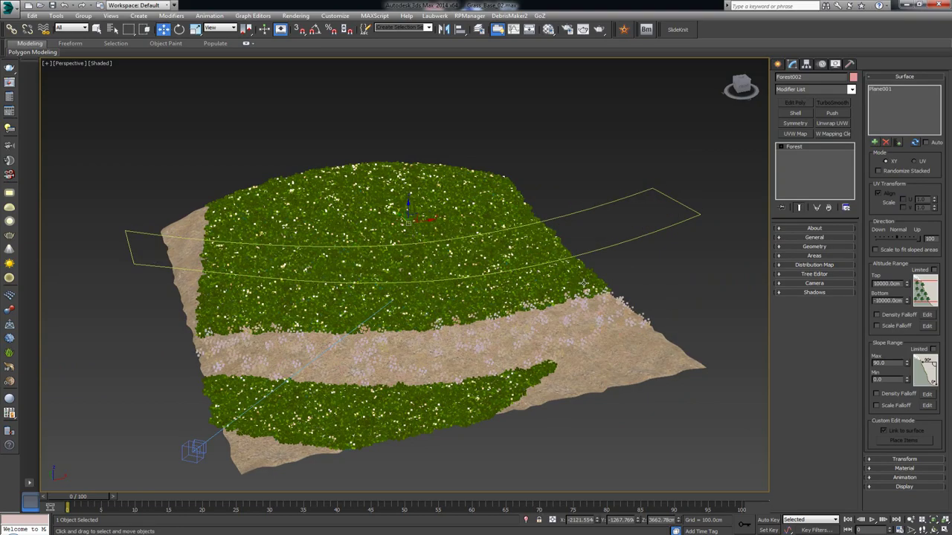
alt+middle_drag(584, 284, 622, 185)
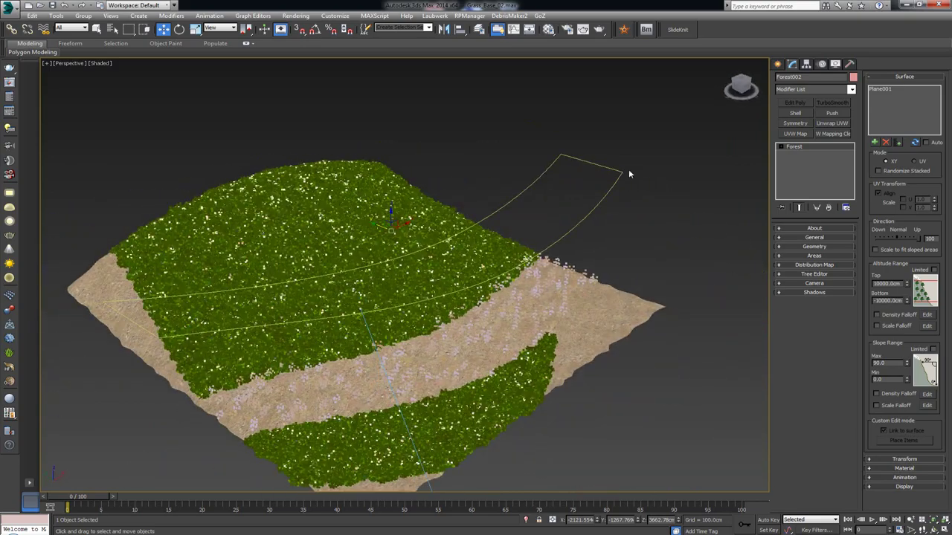
Step: Select the path spline Line001 and slightly adjust its middle vertices on both long sides to reshape the strip, then leave vertex editing
click(599, 202)
alt+middle_drag(565, 269, 572, 296)
alt+middle_drag(410, 369, 364, 393)
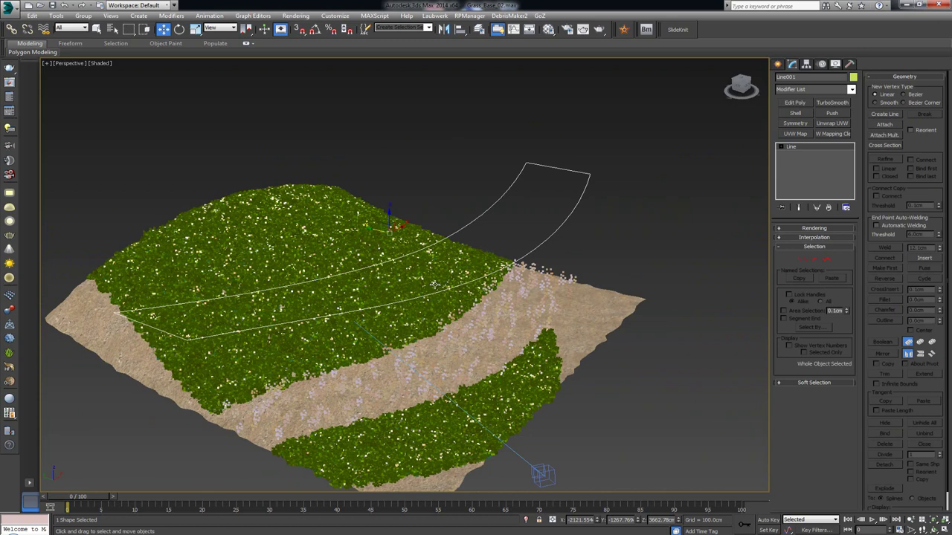
key(1)
drag(567, 259, 530, 233)
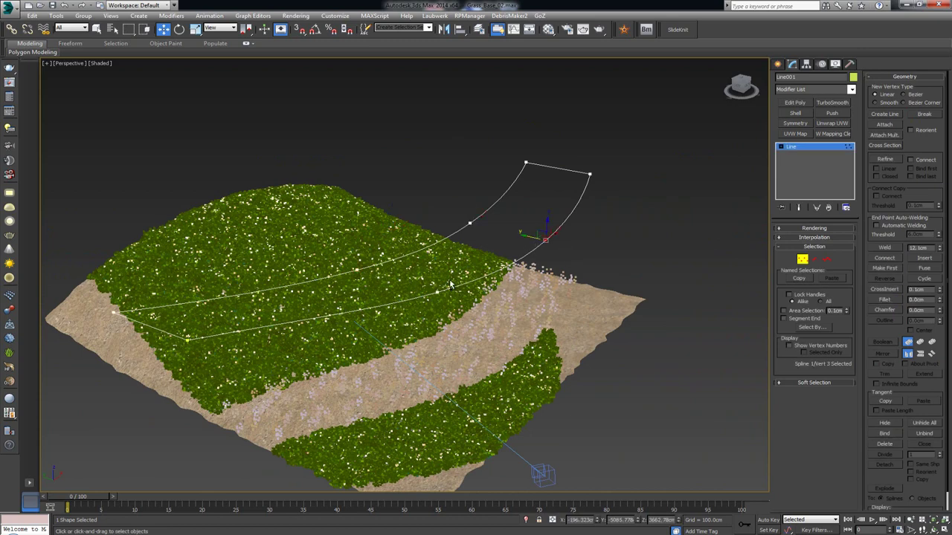
drag(423, 288, 442, 323)
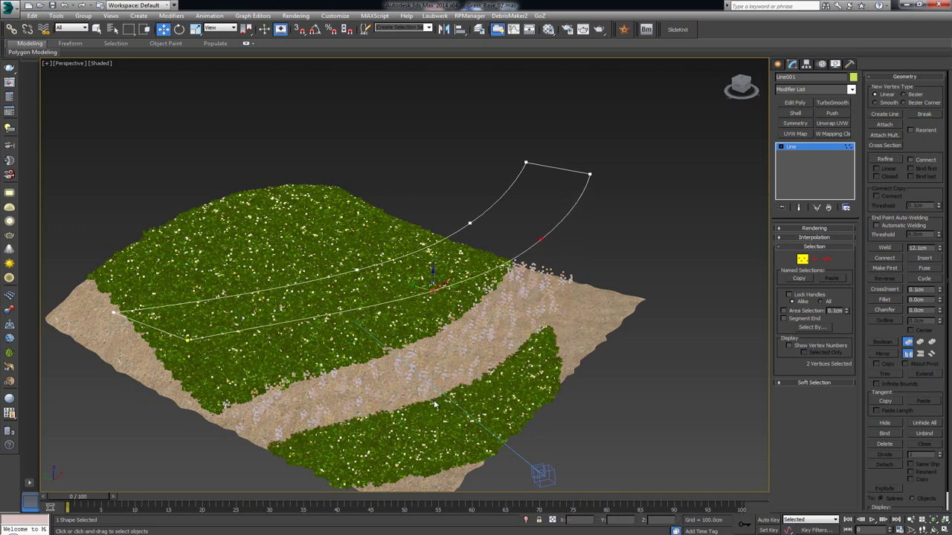
drag(463, 206, 439, 223)
alt+middle_drag(452, 288, 455, 383)
alt+middle_drag(508, 297, 625, 282)
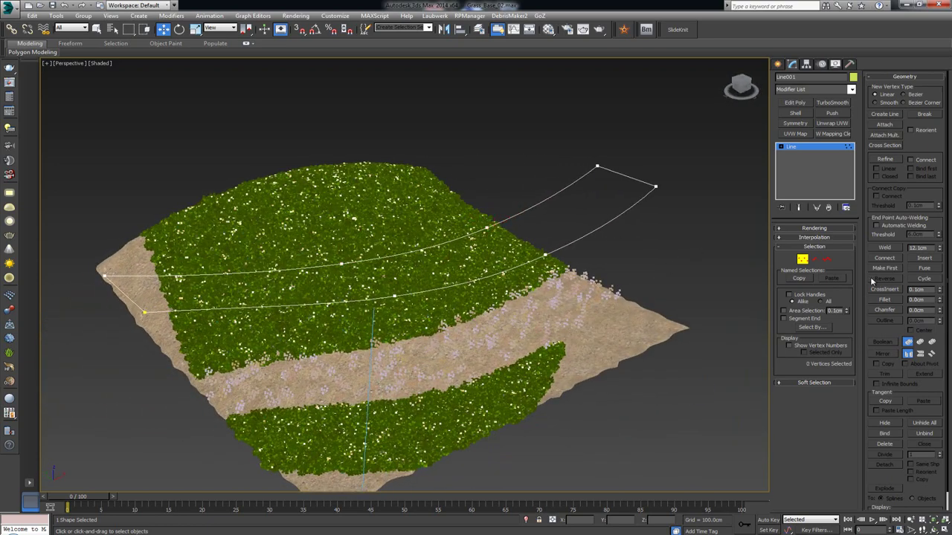
key(1)
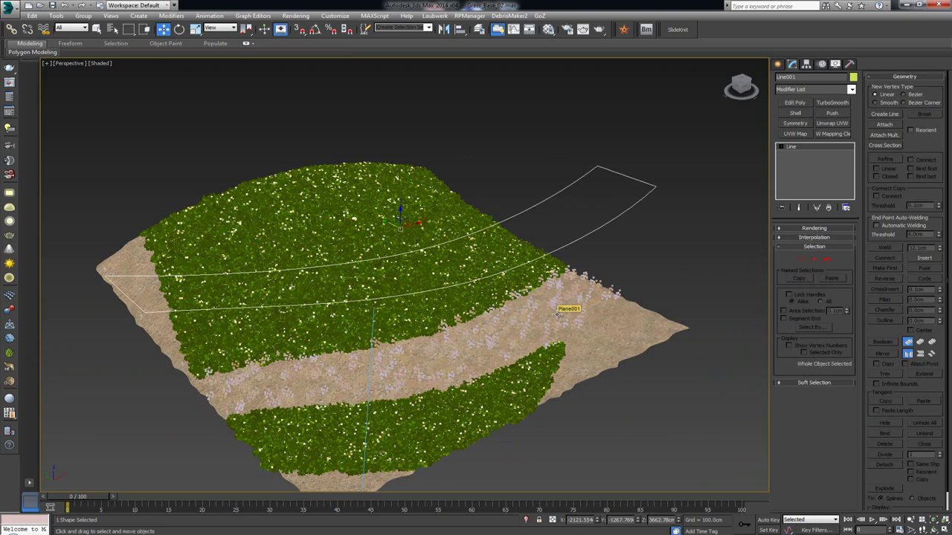
Step: Load the 20mm Basalt Gravel - Detail preset from the Gravel library into the path's Forest object
click(617, 293)
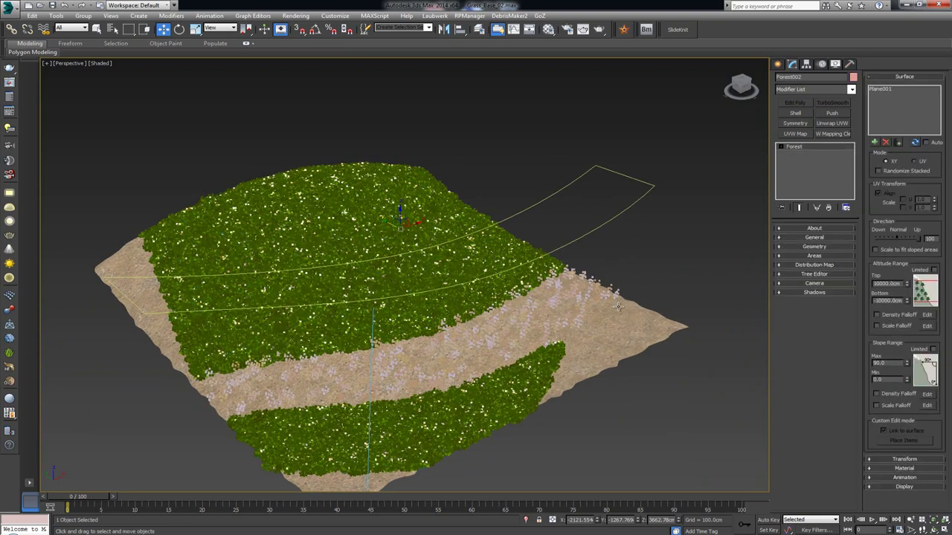
alt+middle_drag(617, 307, 637, 282)
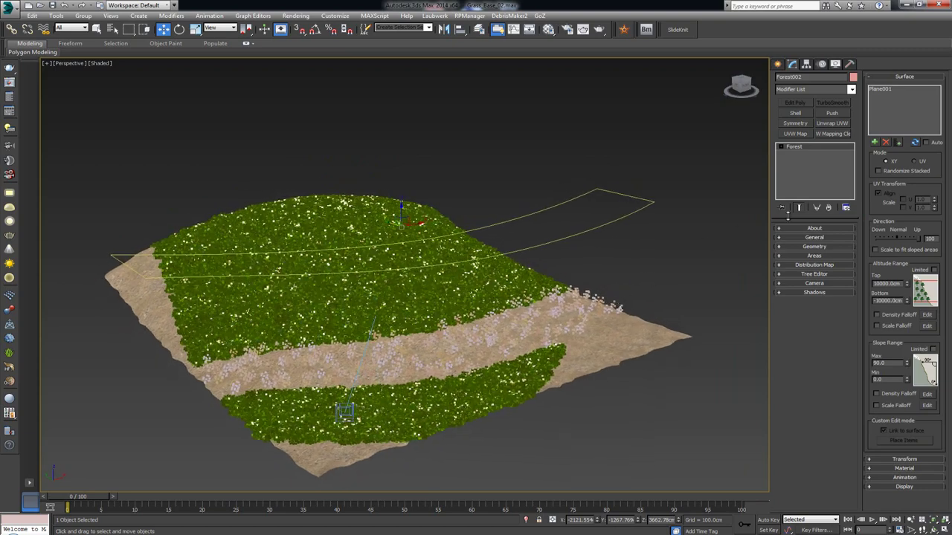
click(901, 77)
click(814, 246)
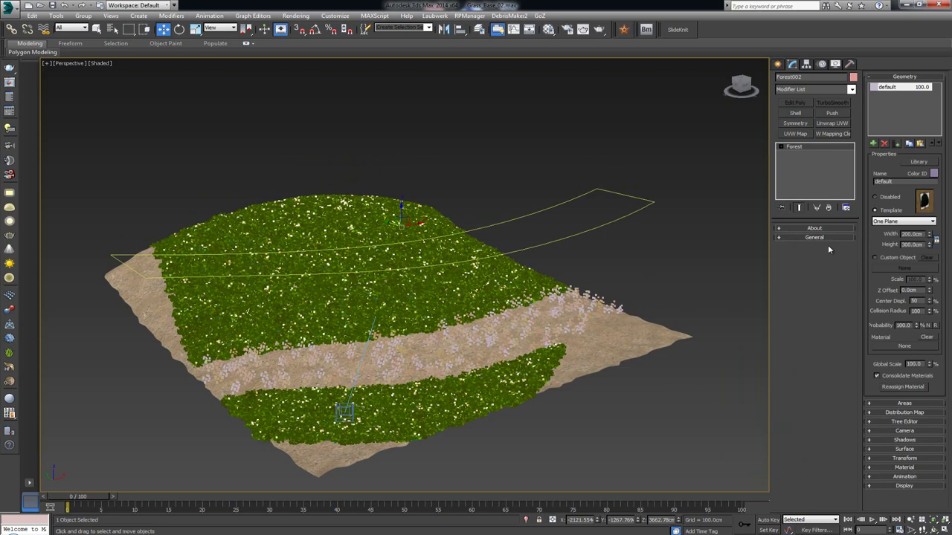
click(919, 162)
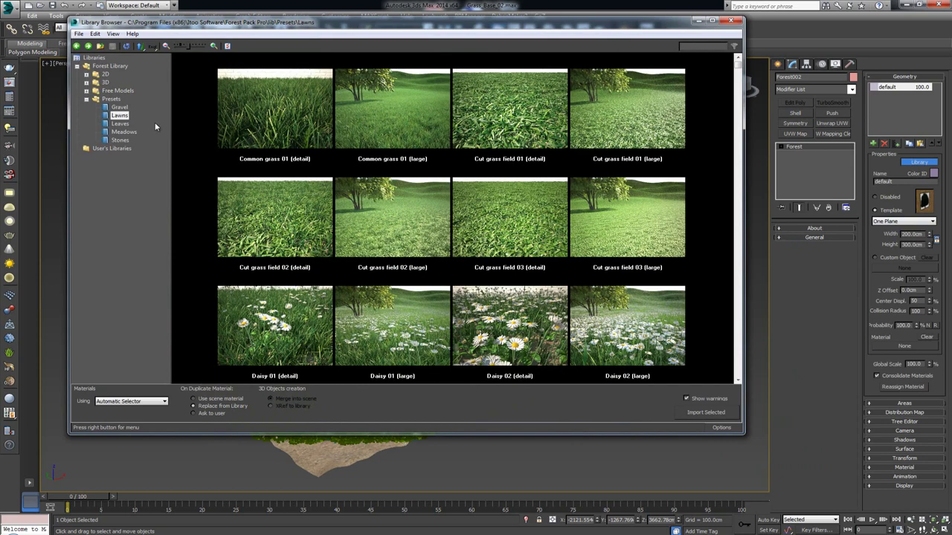
click(119, 108)
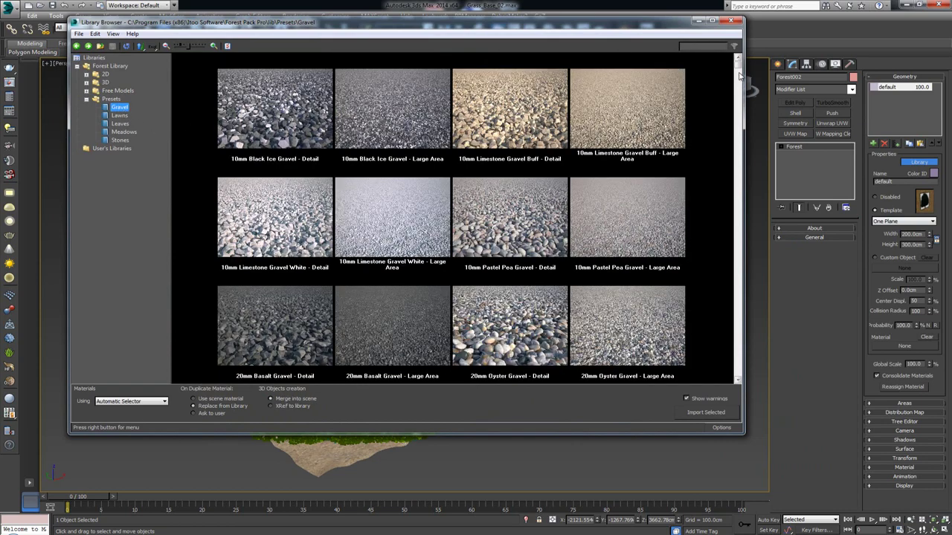
drag(739, 72, 729, 162)
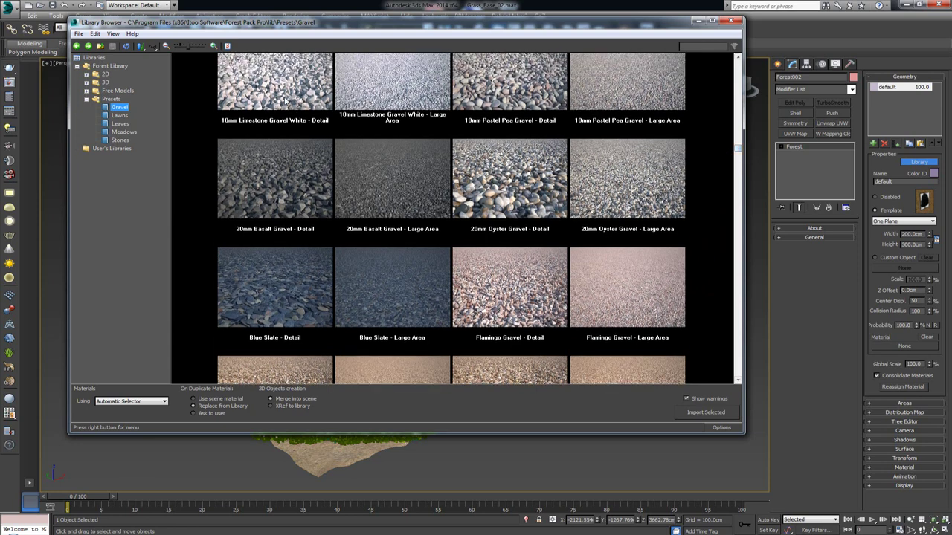
click(287, 95)
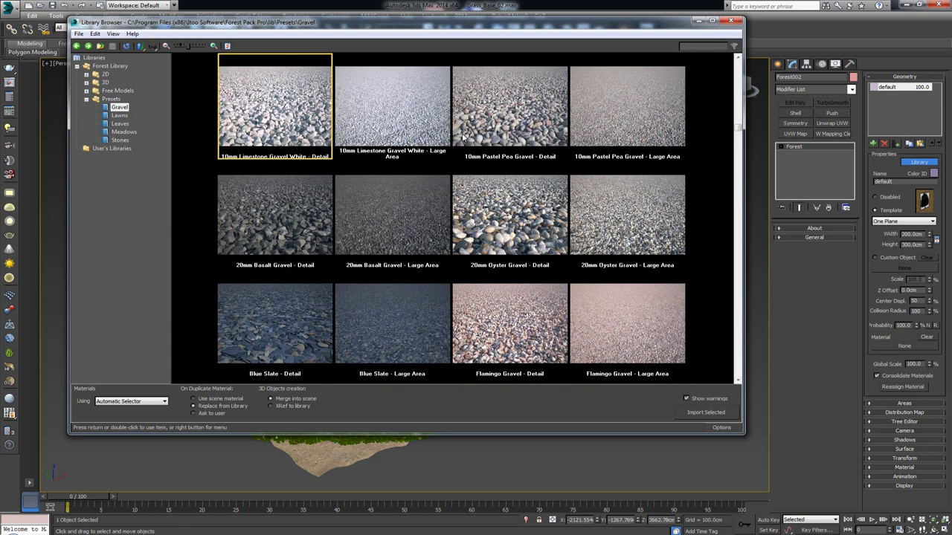
click(278, 217)
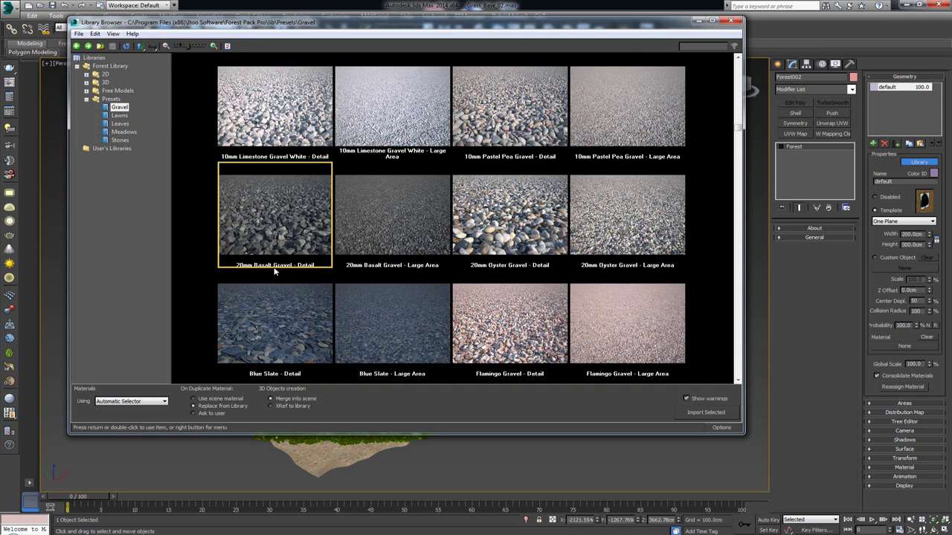
double_click(264, 216)
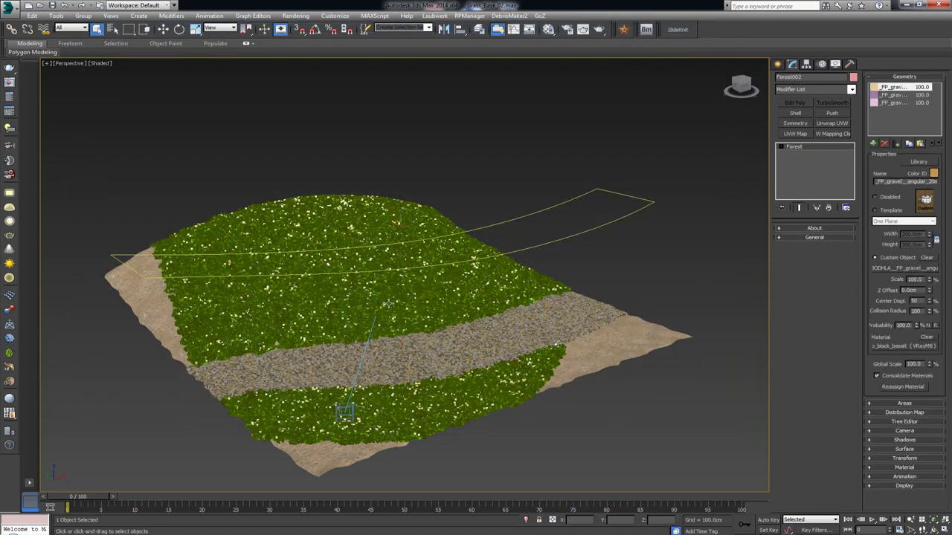
Step: Set the gravel's Global Scale to 600% and check the stones on the path up close
alt+middle_drag(389, 303, 414, 295)
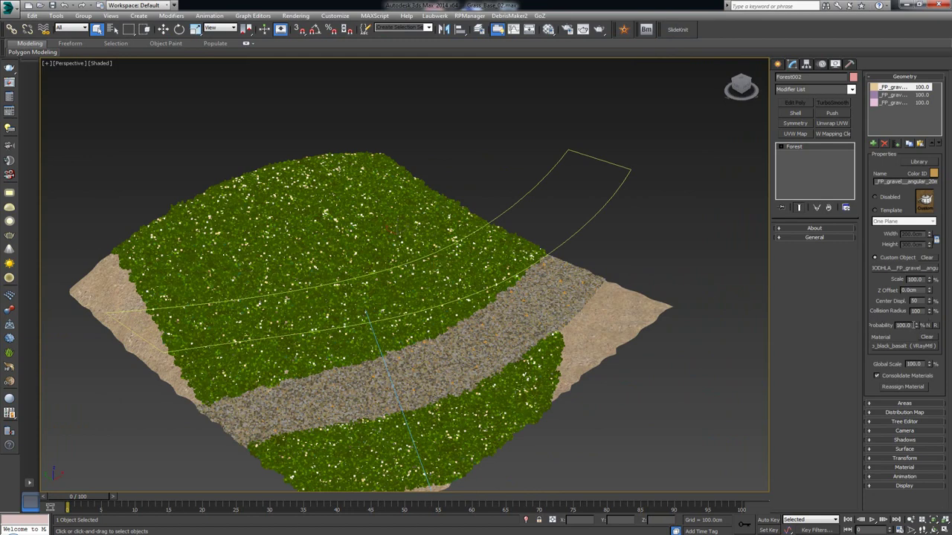
click(913, 364)
text(600)
key(Return)
alt+middle_drag(488, 312, 366, 285)
scroll(365, 292, up, 6)
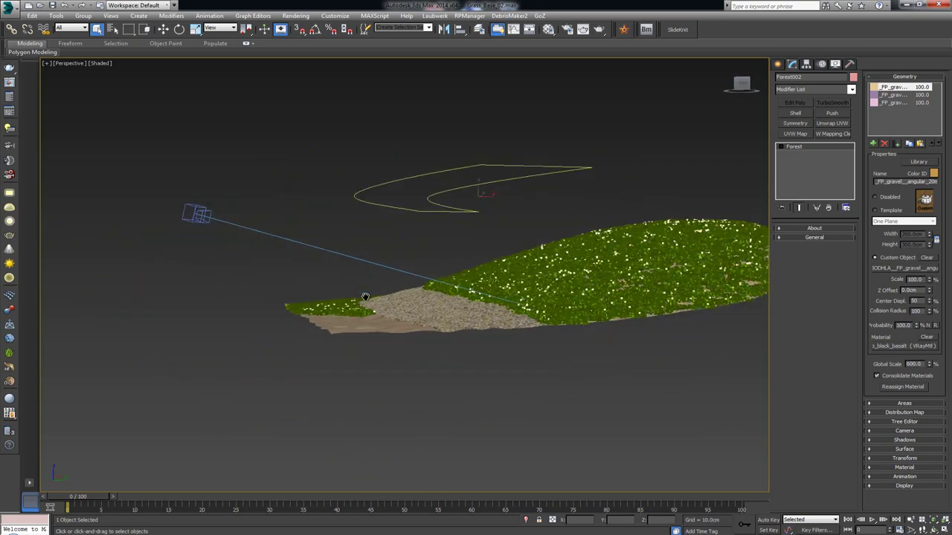
scroll(365, 292, up, 5)
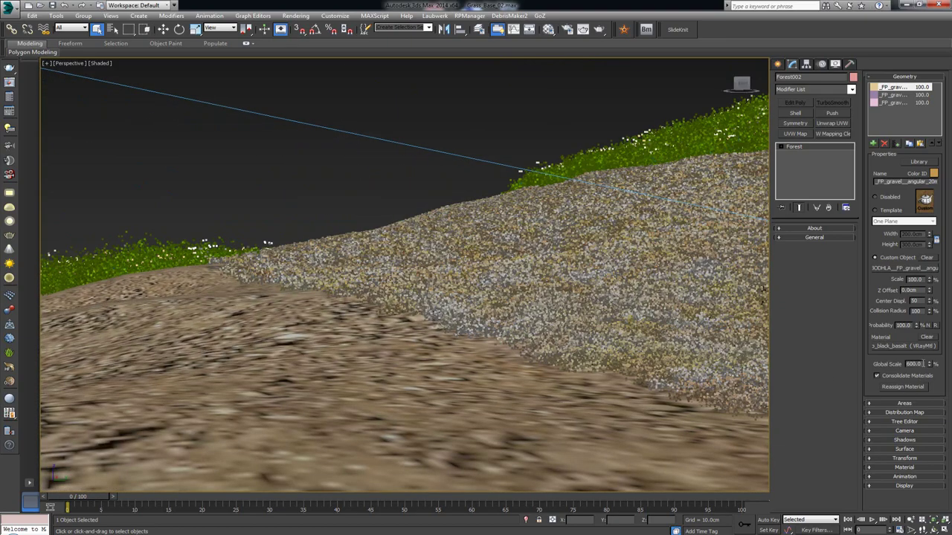
Step: Set the gravel's Global Scale to 1200%
drag(922, 364, 898, 364)
text(120)
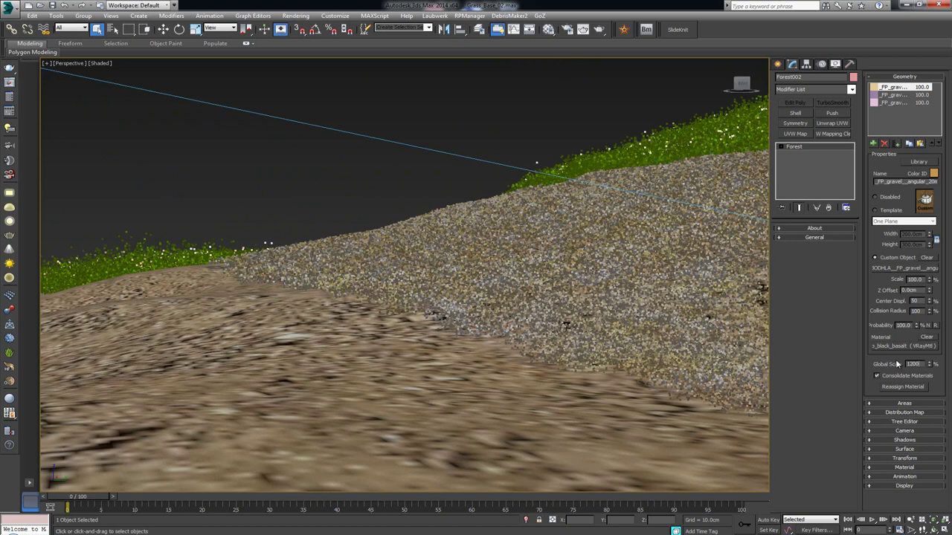
text(0)
key(Return)
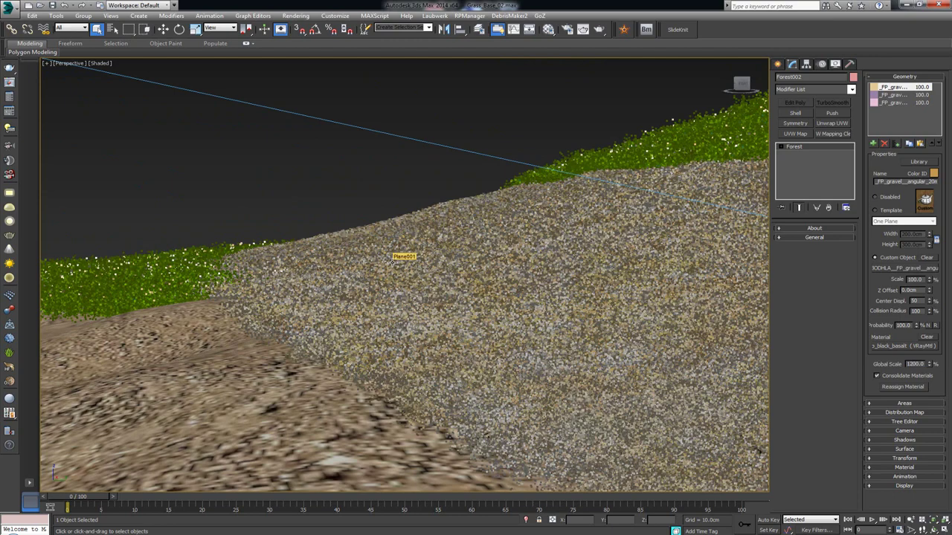
Step: Deselect everything, switch to the VRayCam001 view, and render a region over the near end of the path in the V-Ray frame buffer
click(385, 174)
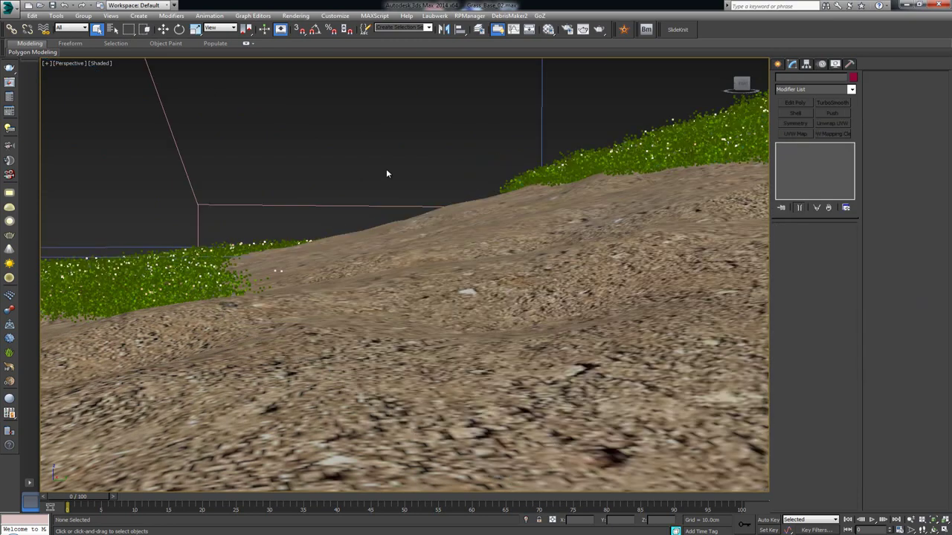
key(c)
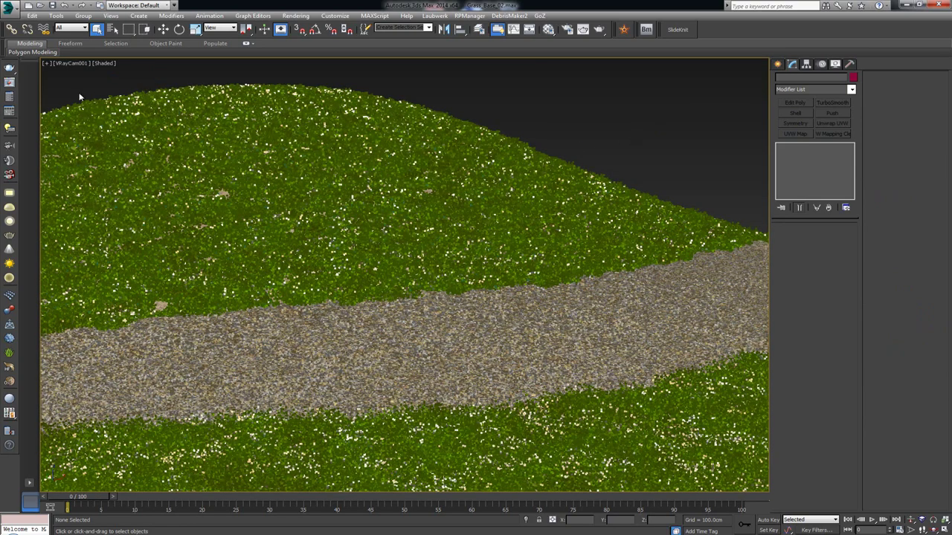
click(10, 71)
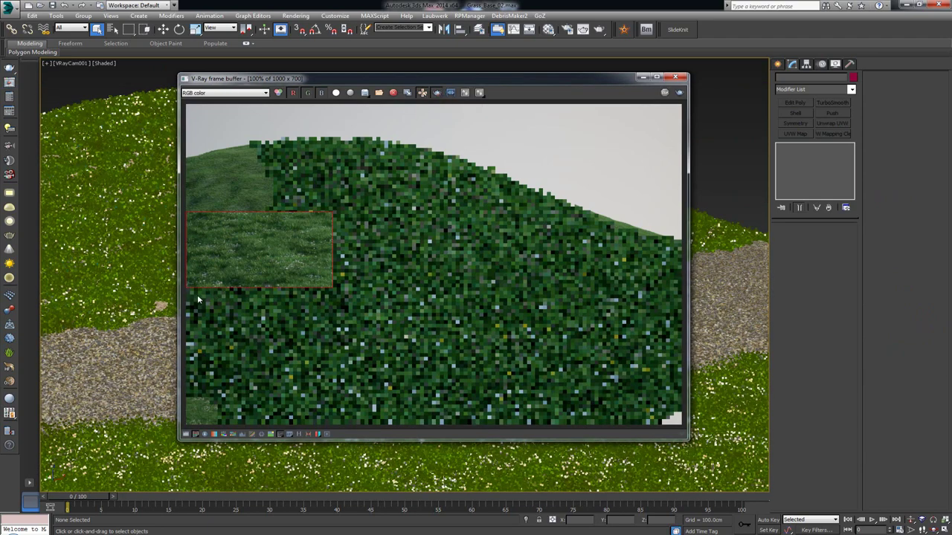
drag(187, 288, 334, 424)
click(678, 92)
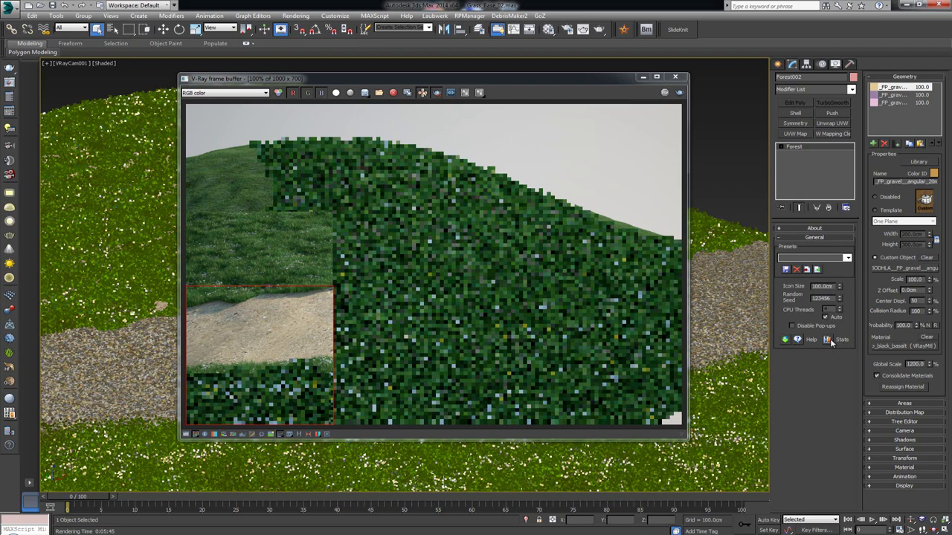
Step: Check the Forest statistics of the gravel object for its render item count and any warning
click(832, 340)
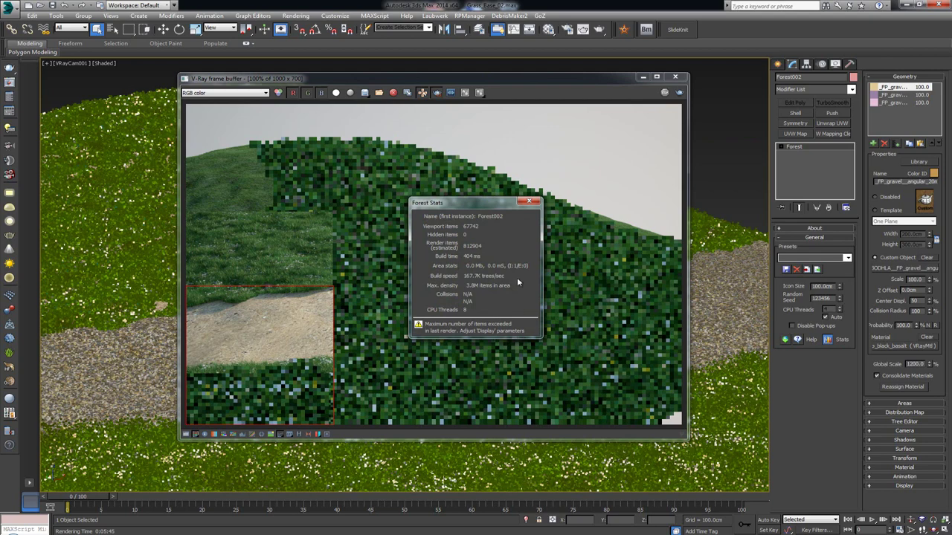
click(527, 203)
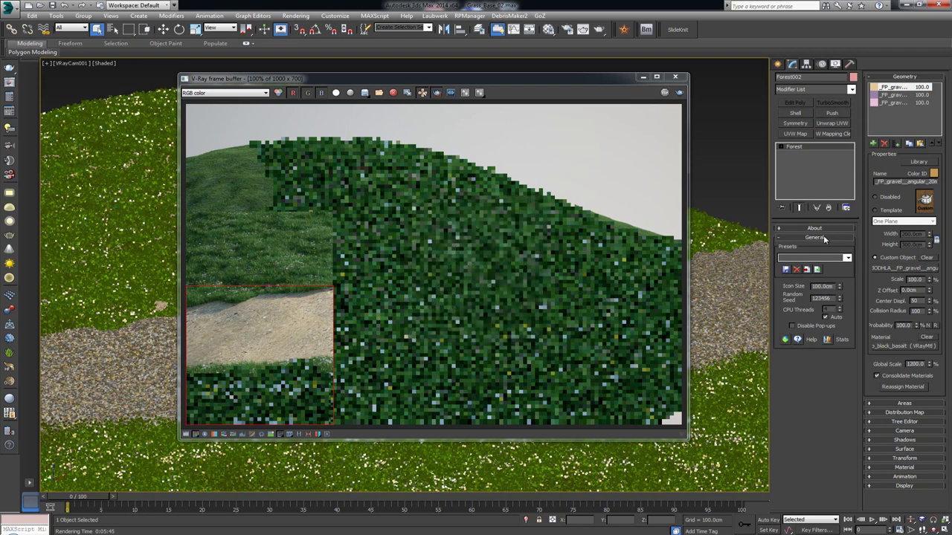
click(818, 238)
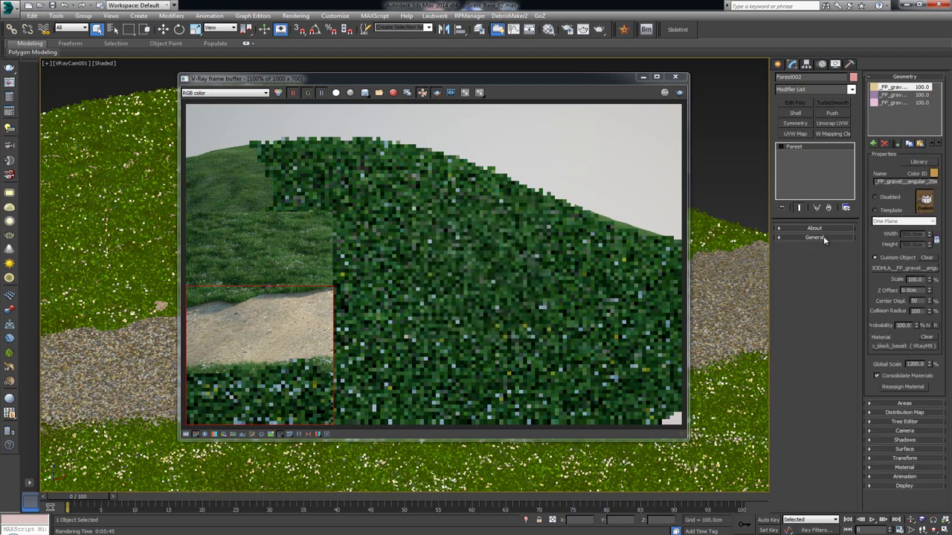
Step: Set the gravel object's maximum number of render items to 10000000 and render the path region again
click(906, 485)
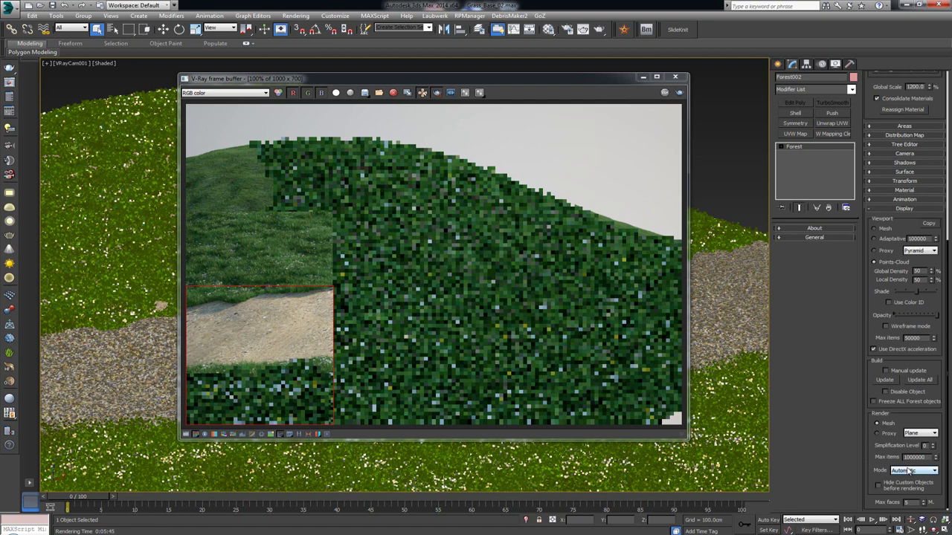
click(904, 457)
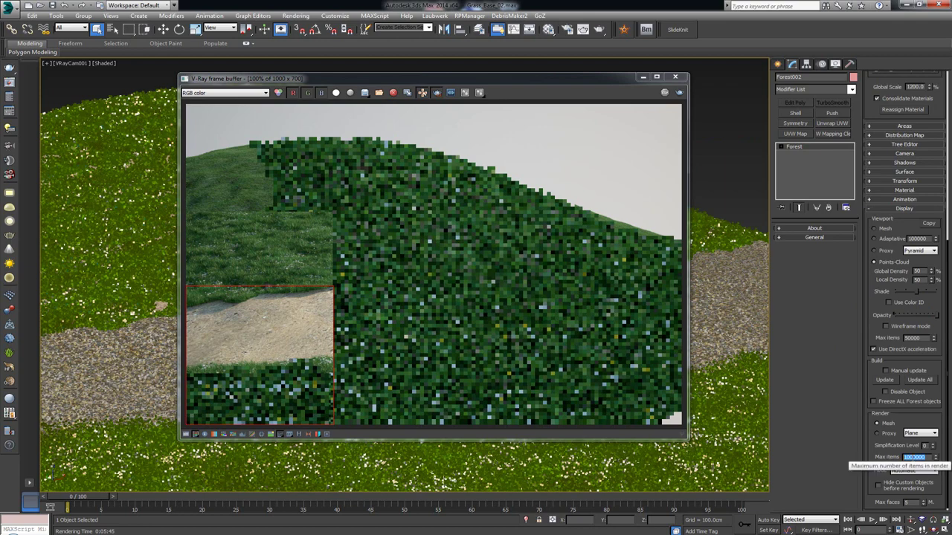
click(928, 456)
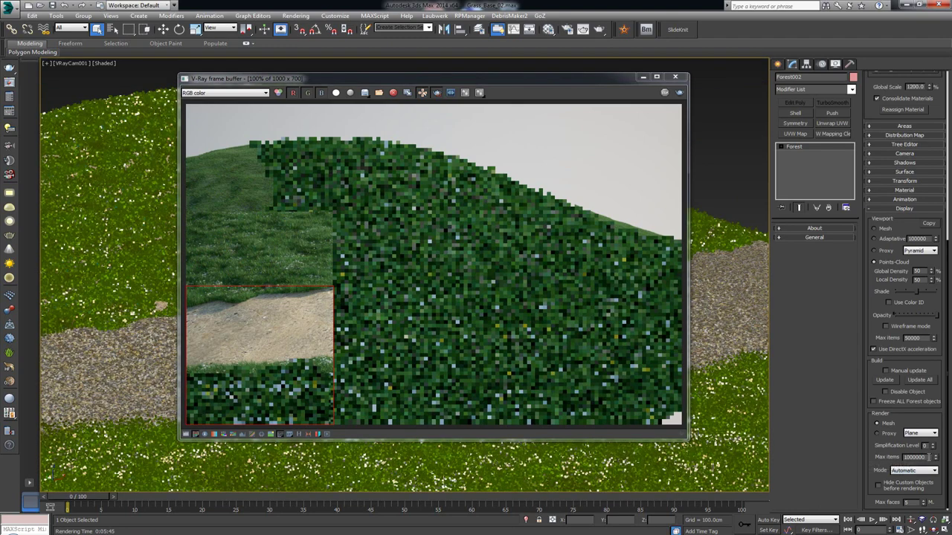
double_click(926, 457)
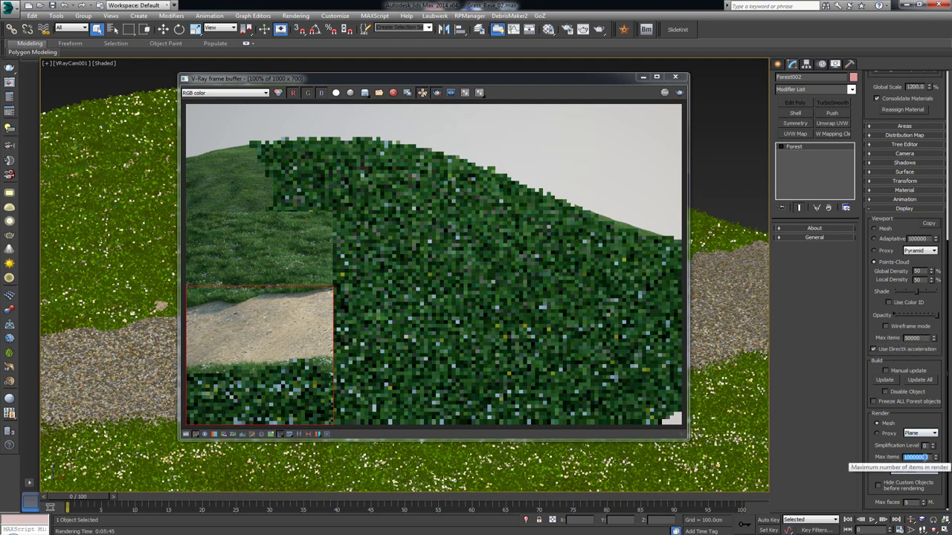
click(678, 94)
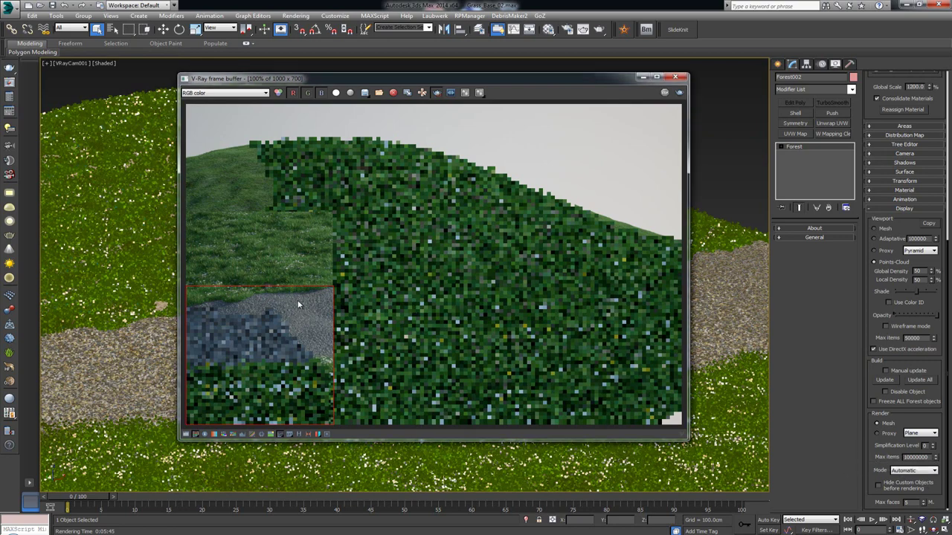
Step: Examine the rendered gravel path up close in the frame buffer, including its edge against the grass
scroll(308, 304, up, 2)
middle_drag(329, 336, 462, 268)
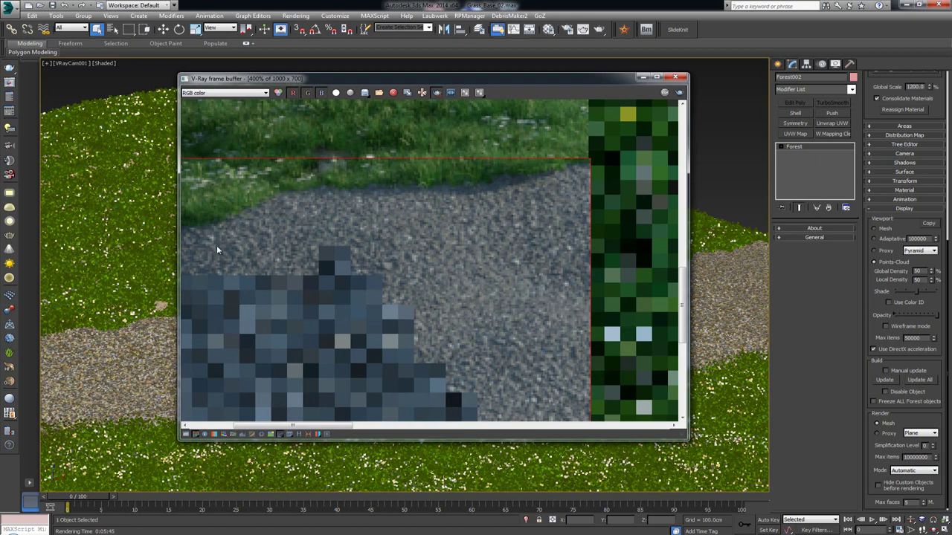
scroll(438, 298, up, 2)
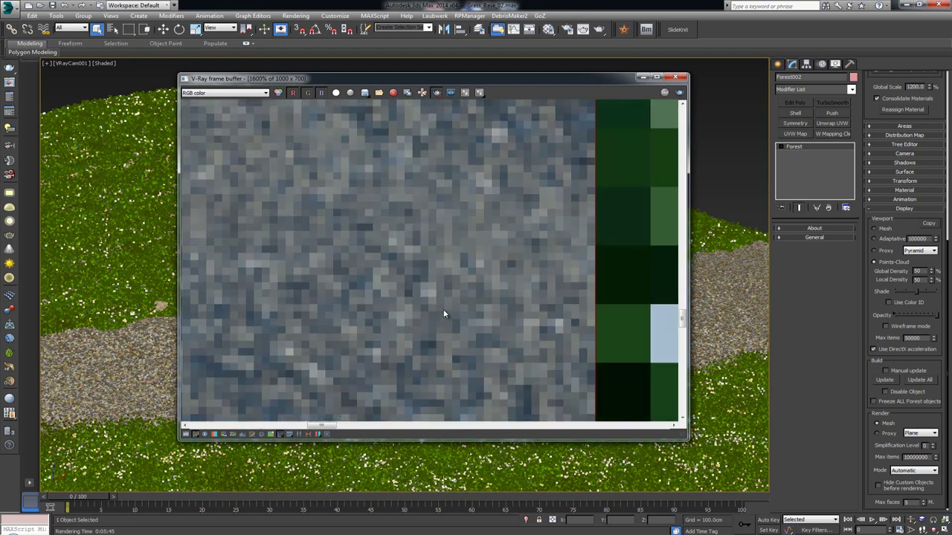
scroll(443, 314, down, 3)
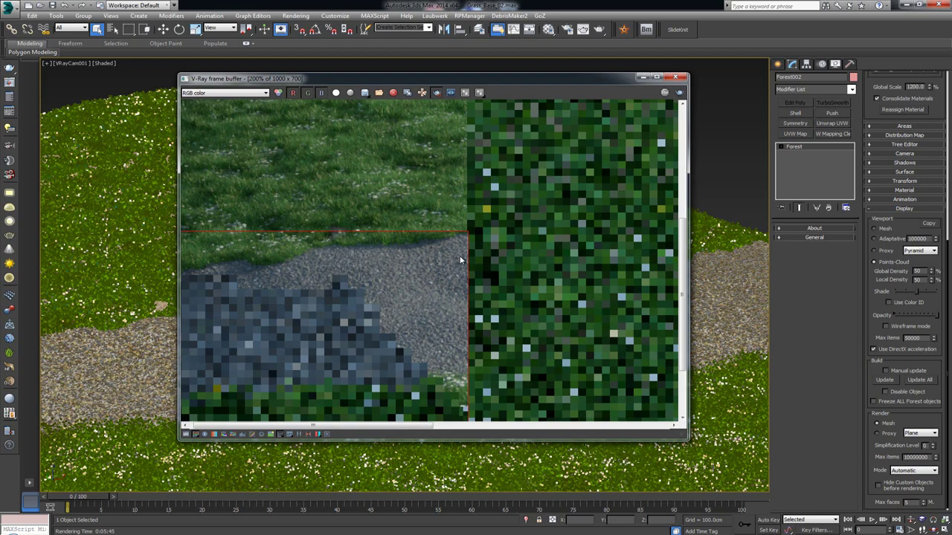
scroll(438, 273, down, 1)
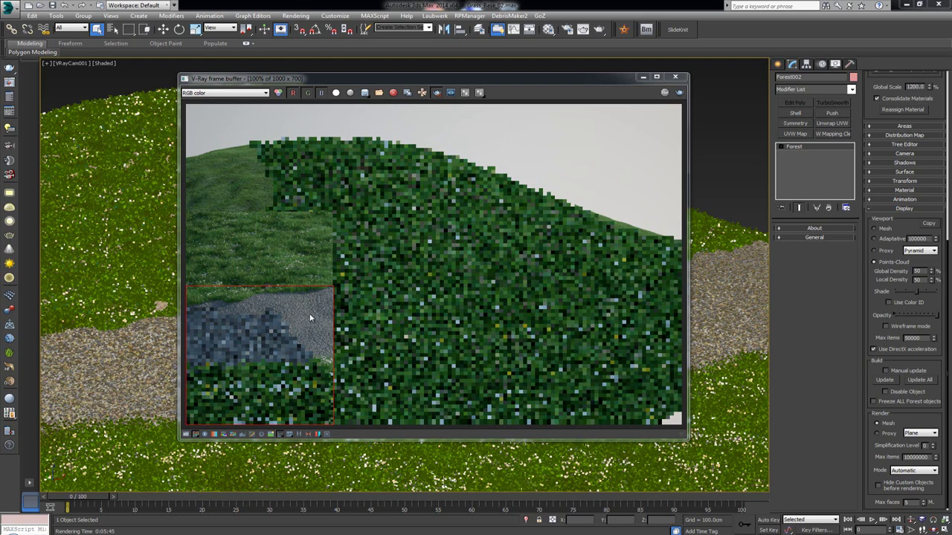
Step: Close the V-Ray frame buffer, switch to the Perspective view and deselect the gravel object
scroll(308, 318, up, 2)
scroll(310, 318, down, 1)
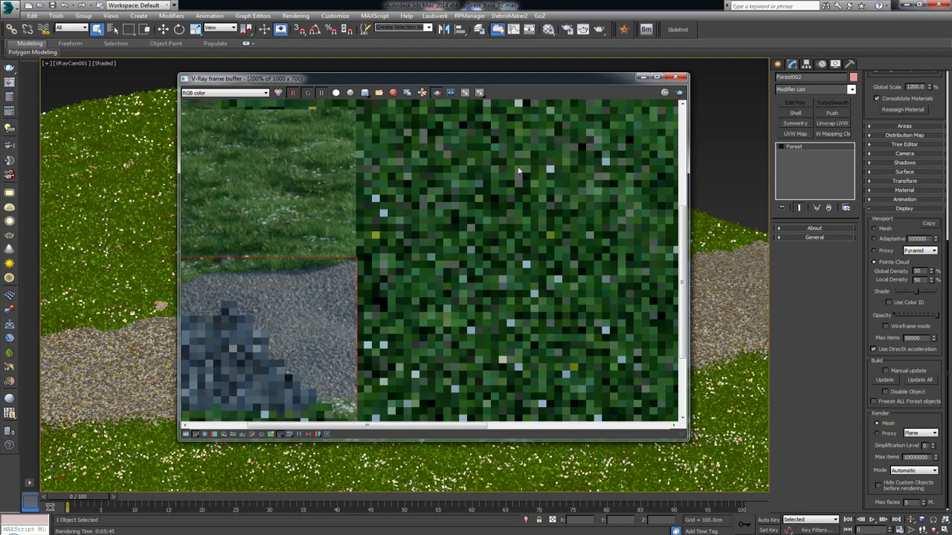
click(675, 76)
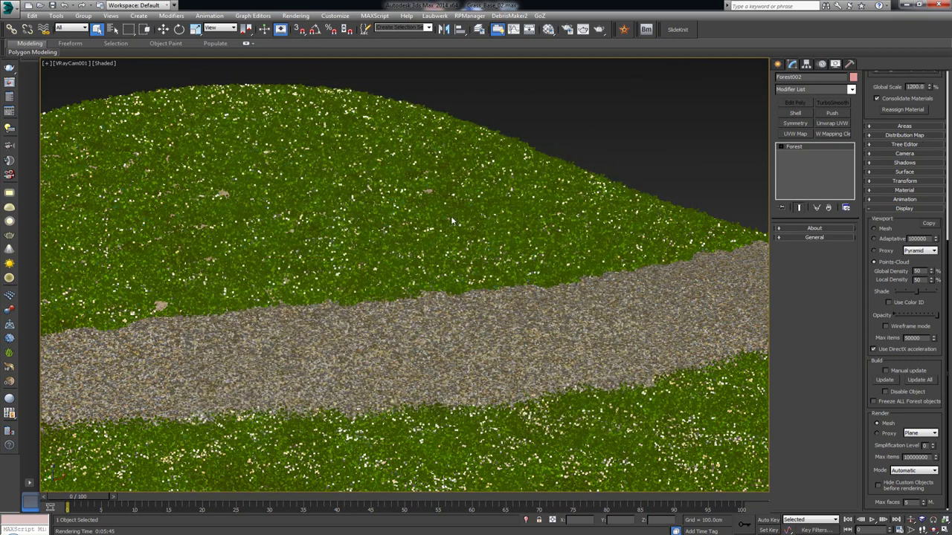
key(p)
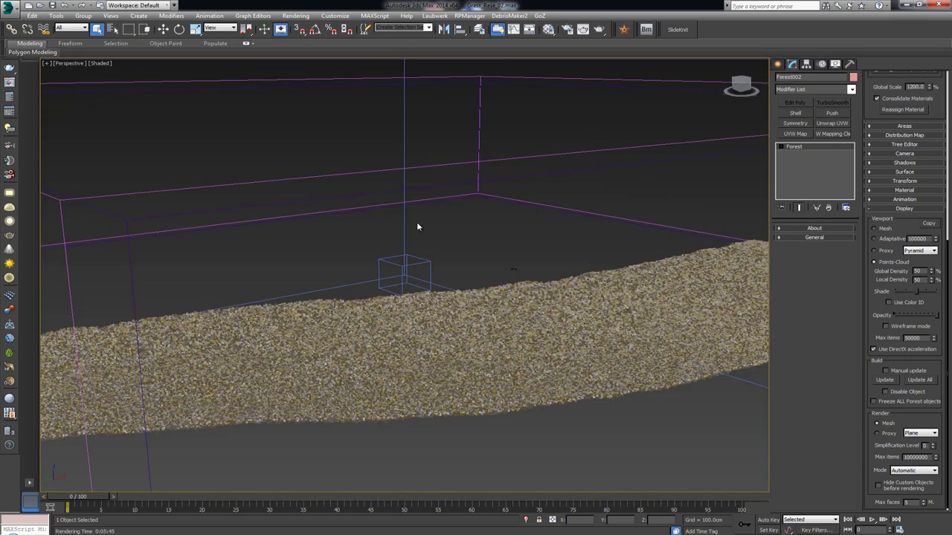
click(570, 173)
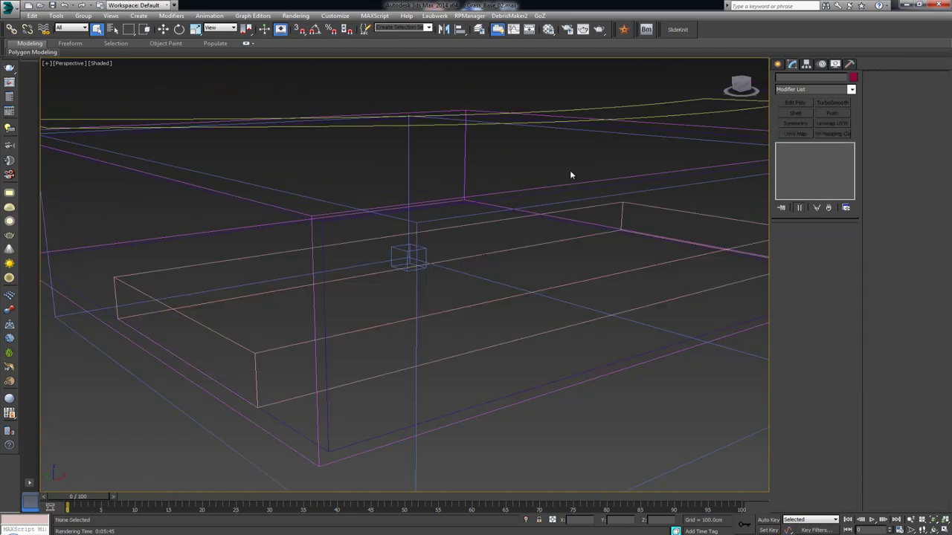
mouse_move(518, 186)
alt+middle_down()
mouse_move(515, 203)
mouse_move(454, 238)
mouse_move(422, 231)
mouse_move(452, 225)
alt+middle_up()
scroll(454, 238, down, 5)
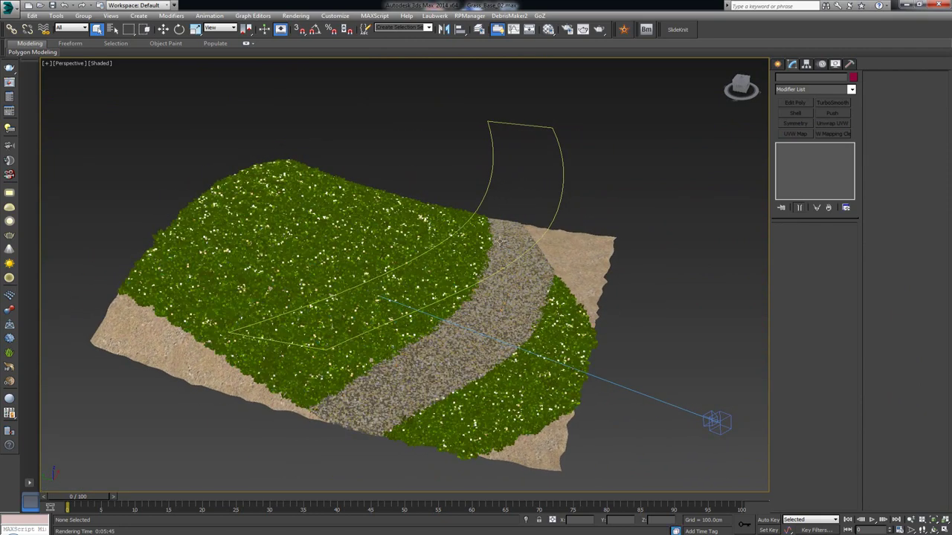
Step: Examine the grass, the gravel path and the path spline above the terrain from several angles
alt+middle_drag(517, 196, 472, 210)
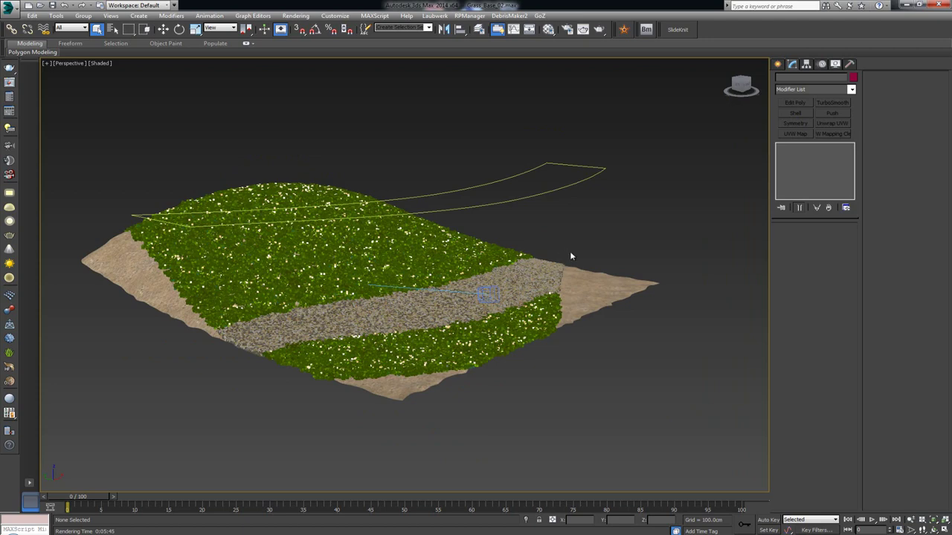
alt+middle_drag(538, 231, 541, 239)
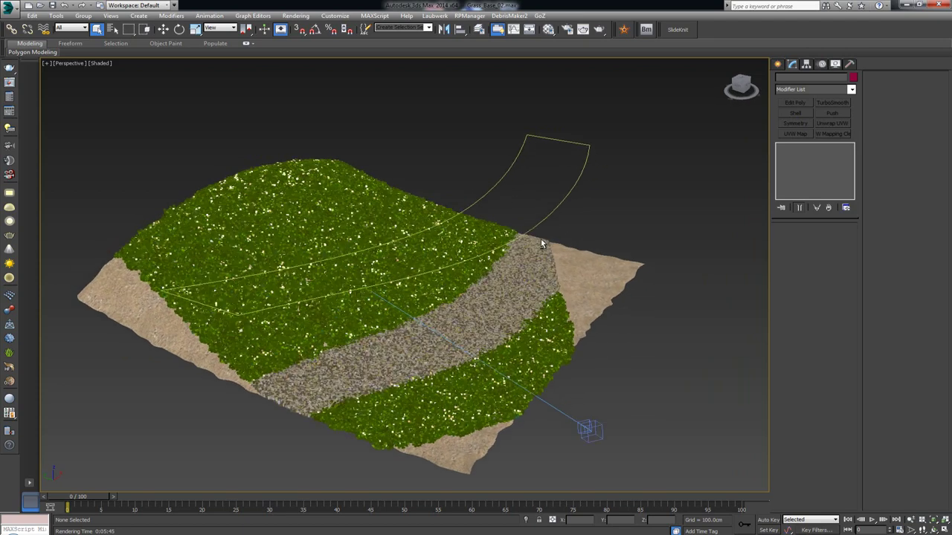
click(530, 130)
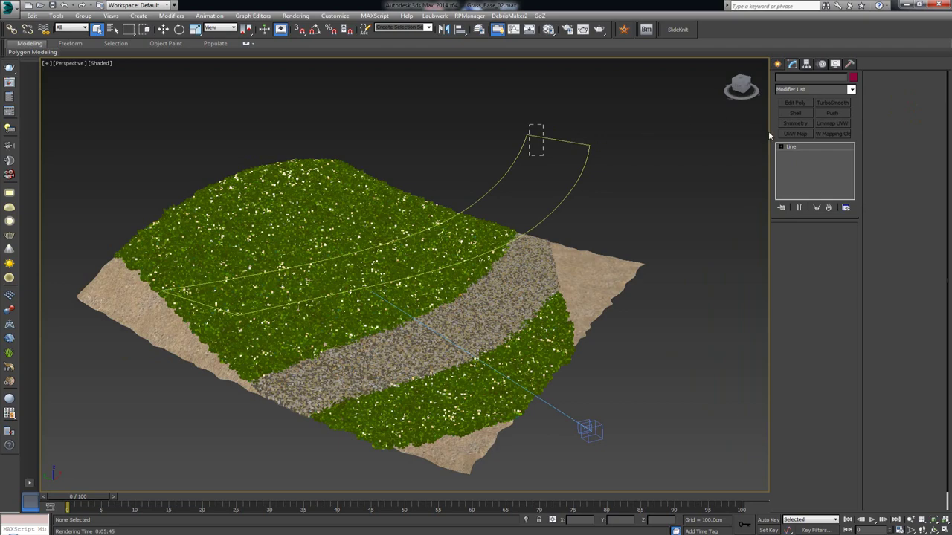
click(617, 233)
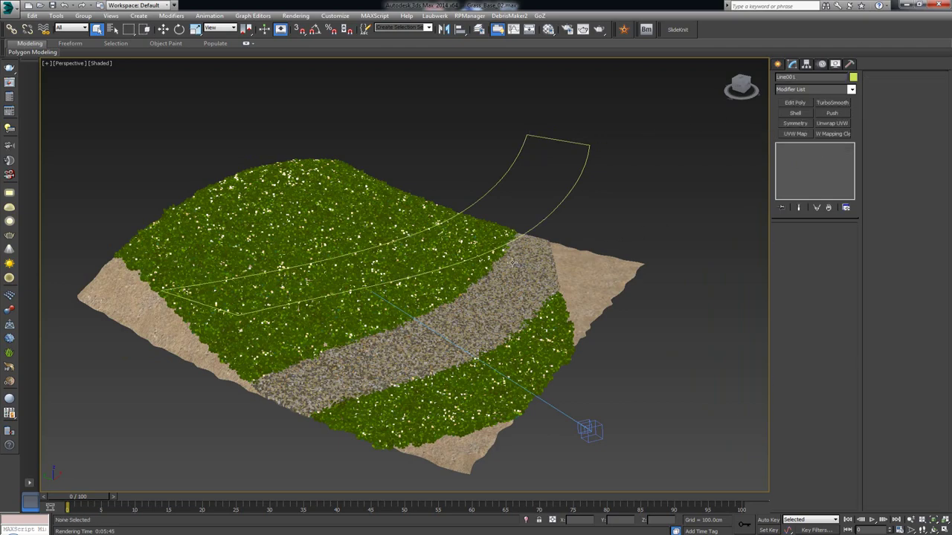
alt+middle_drag(547, 262, 465, 266)
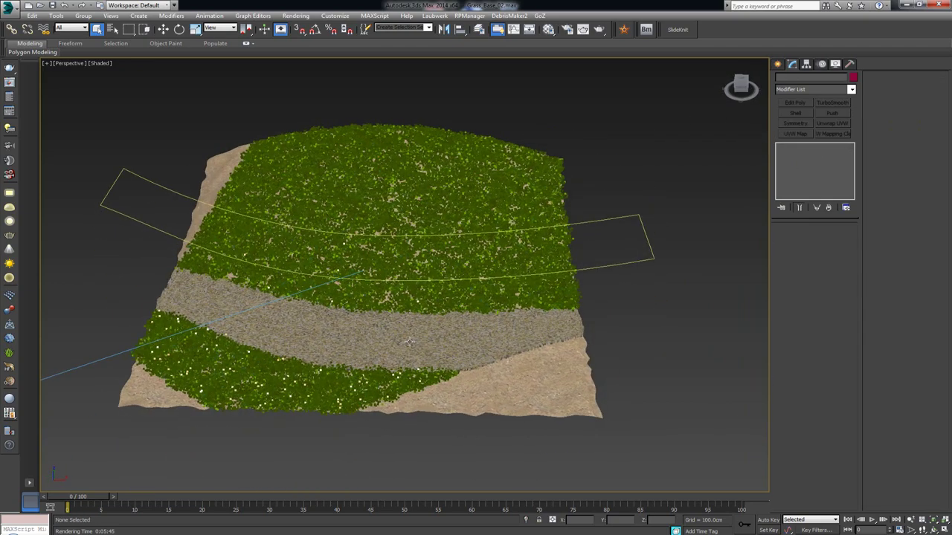
middle_drag(559, 307, 491, 297)
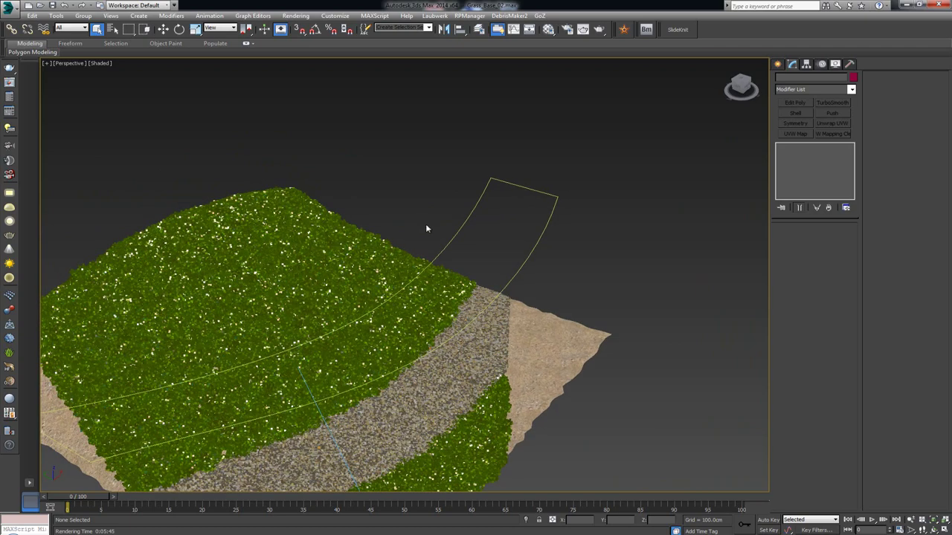
middle_drag(598, 256, 371, 227)
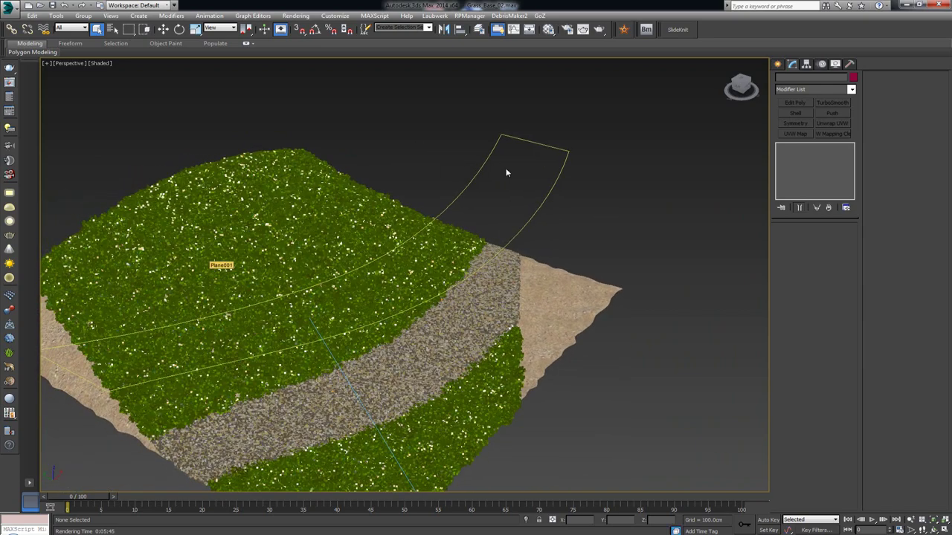
middle_drag(526, 197, 431, 192)
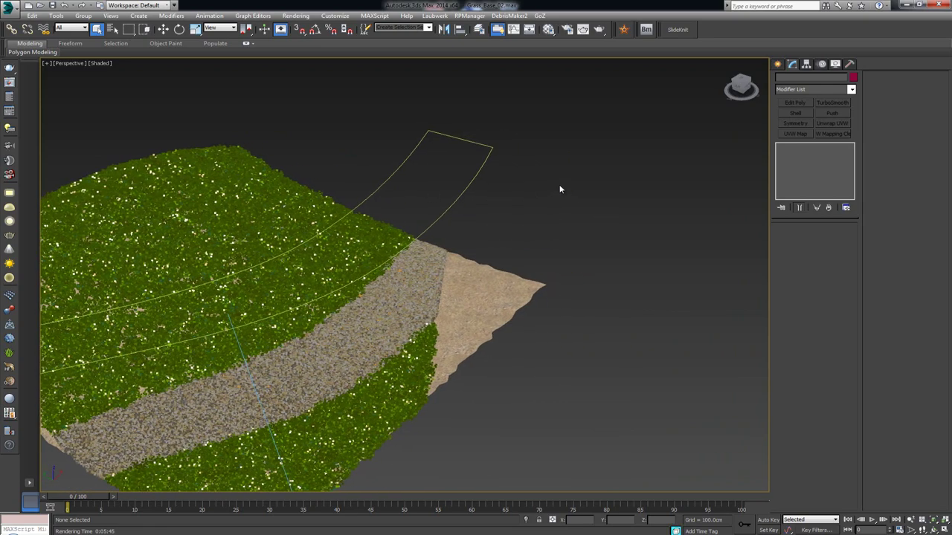
Step: Unhide the Bush layer in the layer manager and close the manager
click(479, 29)
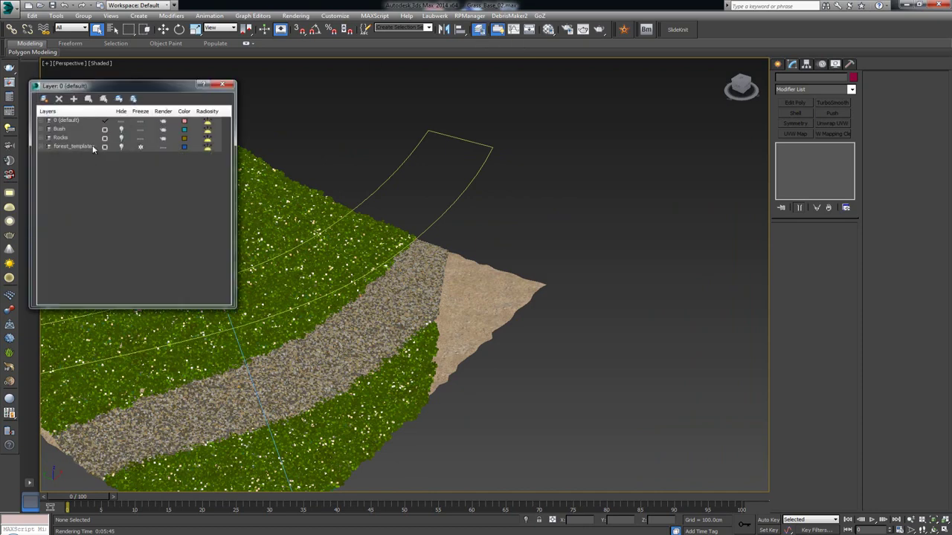
click(141, 146)
click(121, 130)
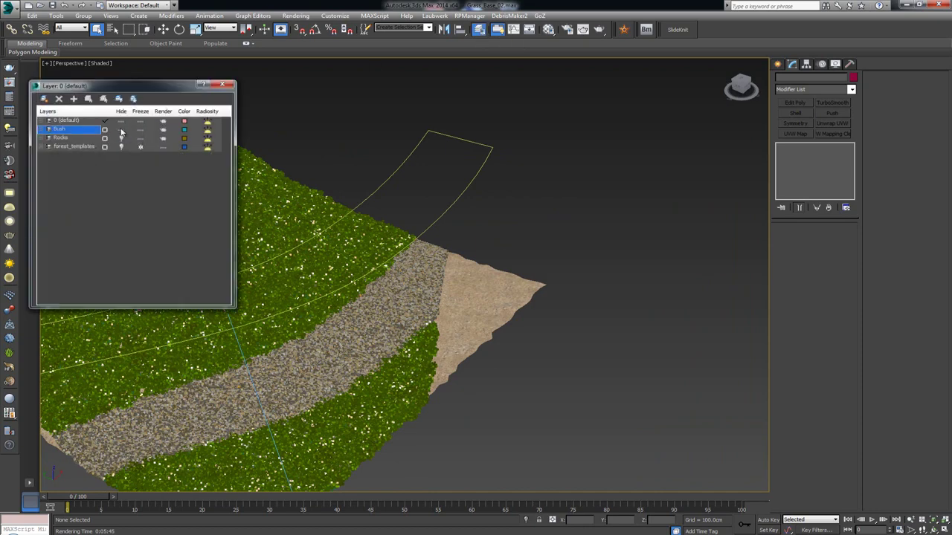
click(232, 85)
Step: Examine the larger tree model beside the terrain up close and leave it deselected
middle_drag(550, 315, 365, 289)
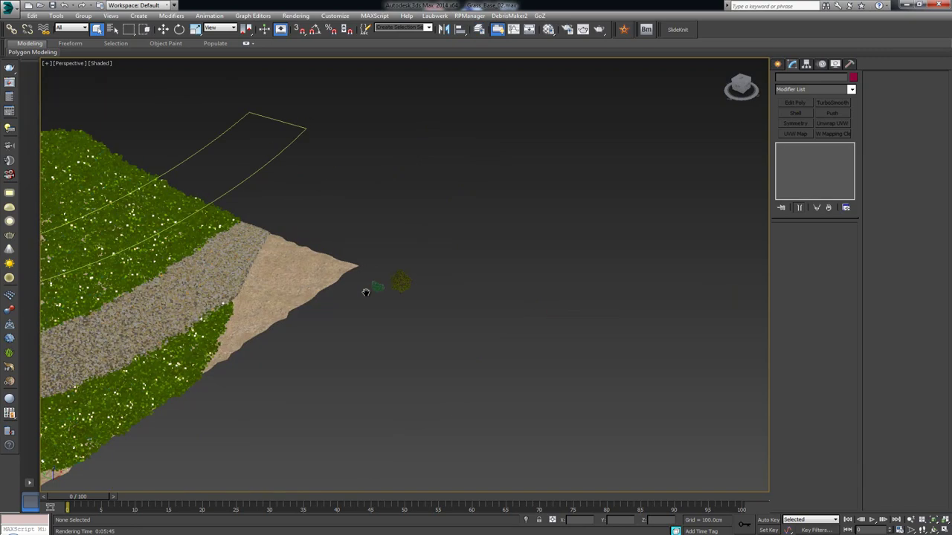
scroll(365, 289, up, 3)
scroll(452, 293, up, 3)
scroll(478, 269, down, 2)
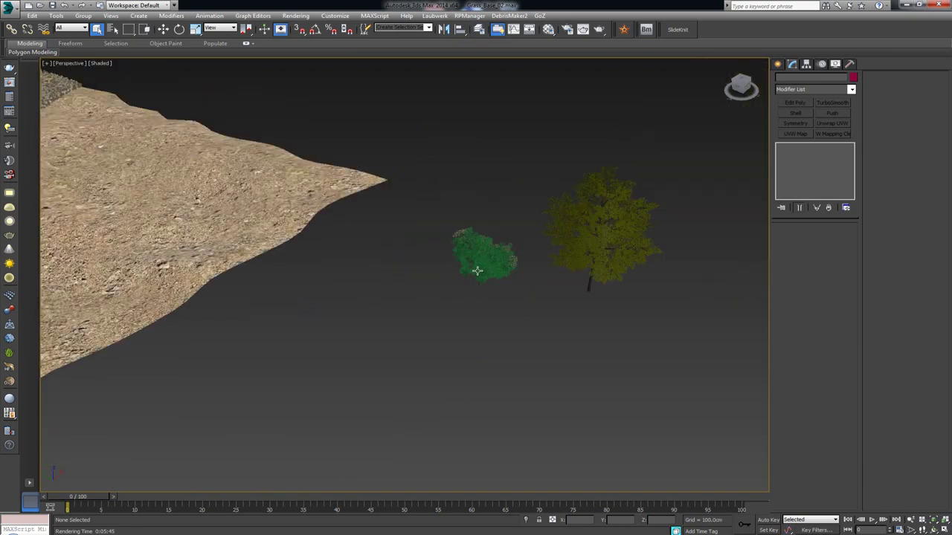
click(573, 259)
key(z)
alt+middle_drag(575, 257, 601, 316)
click(602, 317)
alt+middle_drag(394, 321, 434, 327)
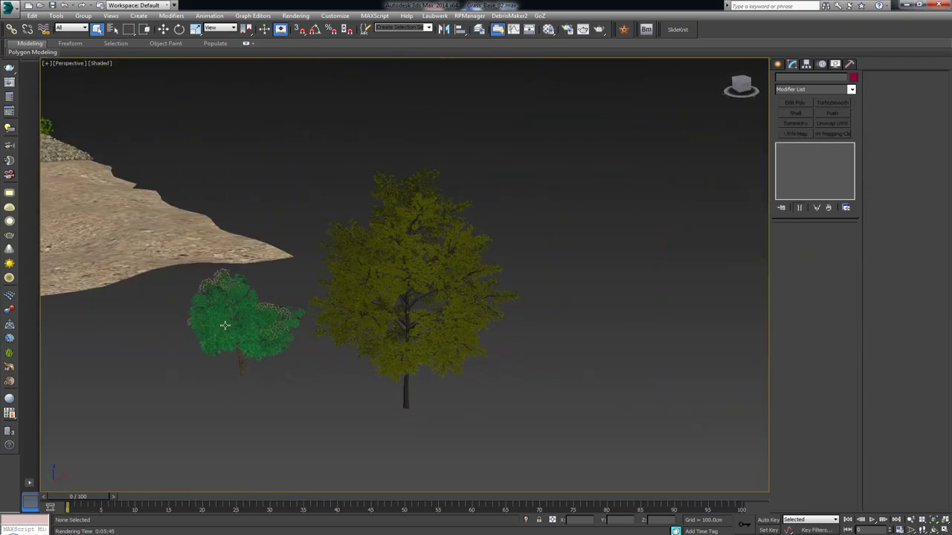
Step: Examine the small flowering bush model beside the larger tree up close and leave it deselected
middle_drag(277, 329, 407, 347)
scroll(408, 346, down, 6)
scroll(411, 346, up, 4)
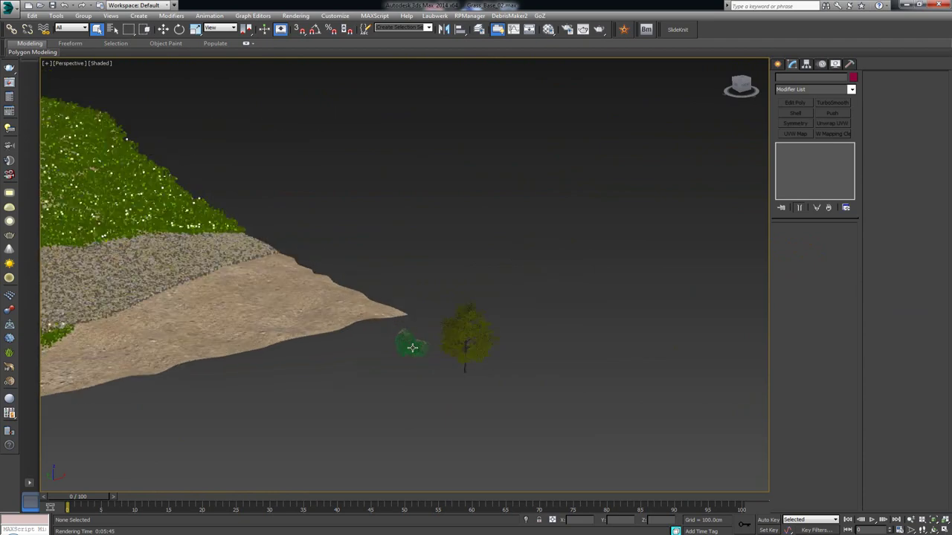
click(412, 348)
key(z)
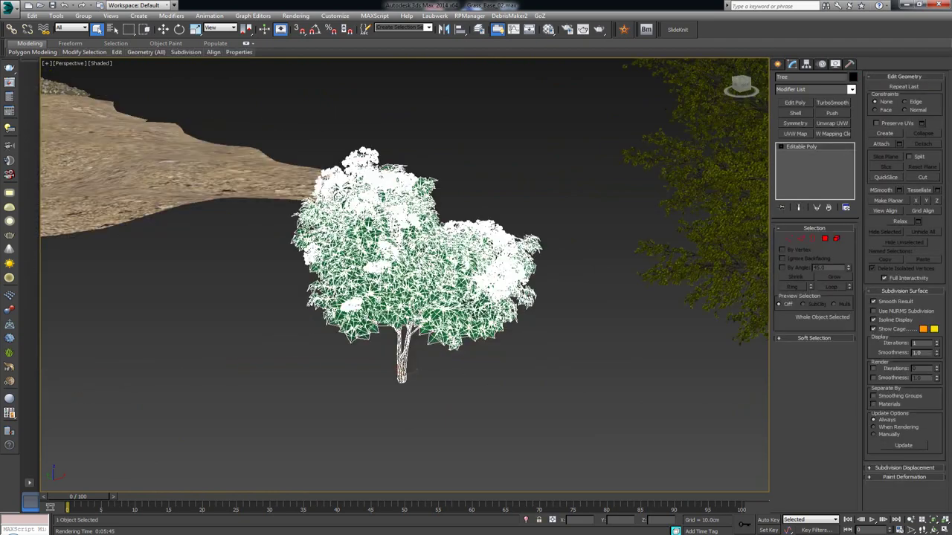
click(506, 209)
alt+middle_drag(520, 217, 505, 254)
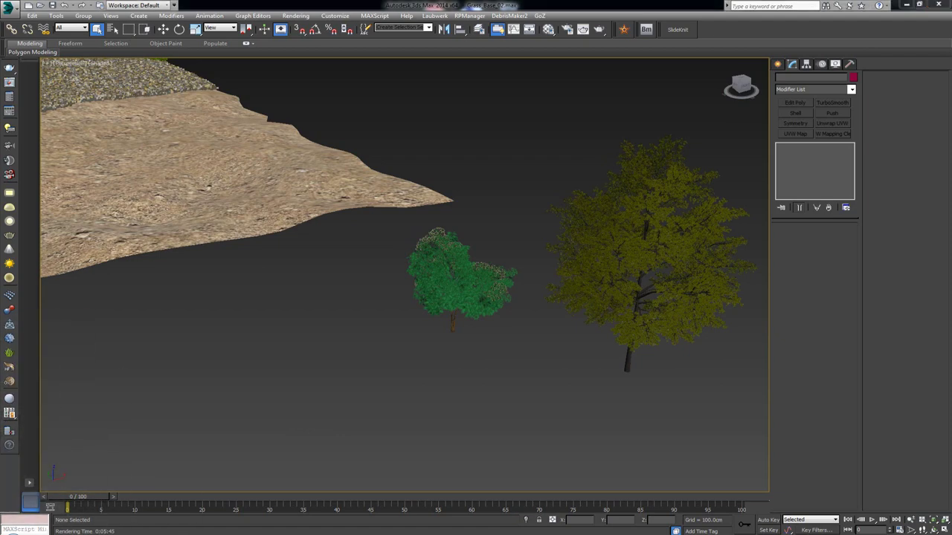
Step: Switch to the browser, look through Evermotion's Greenery & Plants models including Trees, and return to 3ds Max, dismissing the CCleaner notification
key(alt+Tab)
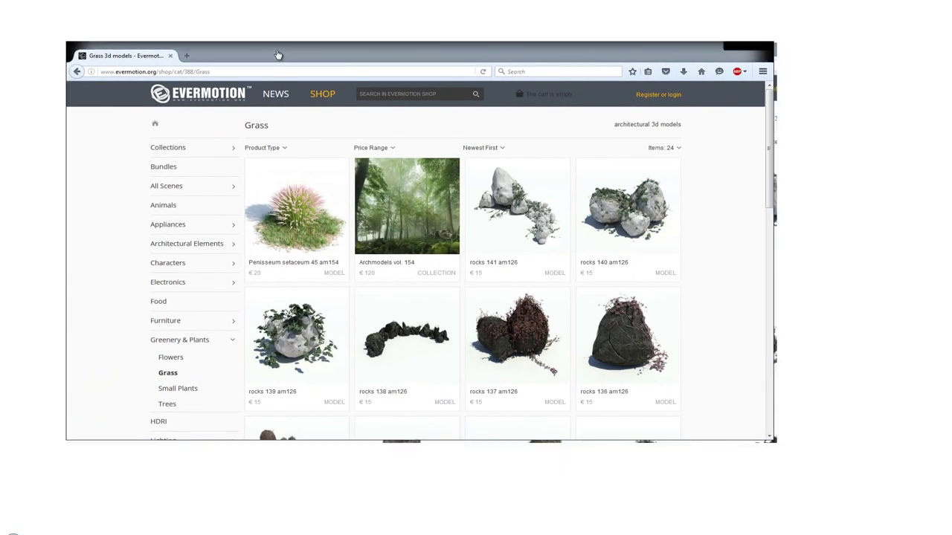
double_click(276, 55)
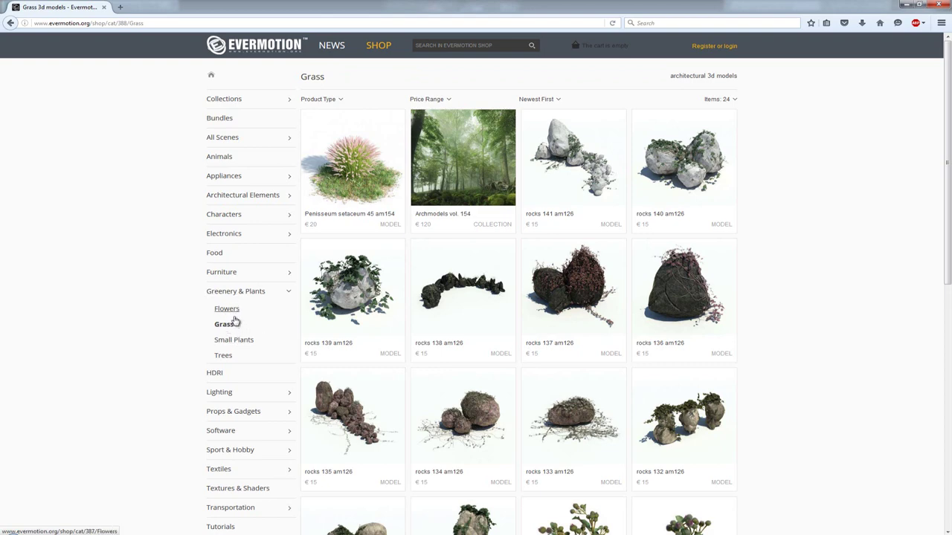
click(235, 310)
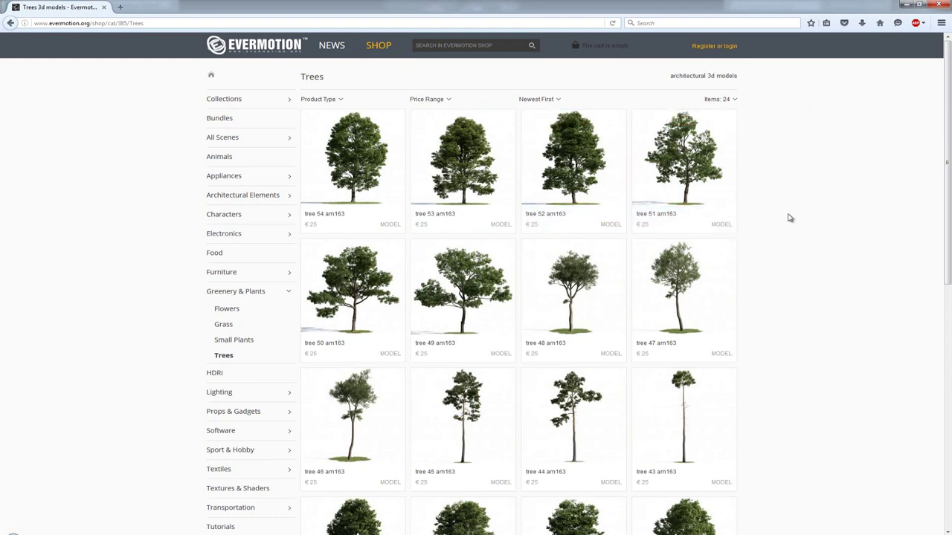
scroll(788, 216, down, 6)
scroll(790, 218, up, 8)
click(943, 5)
middle_drag(616, 300, 545, 283)
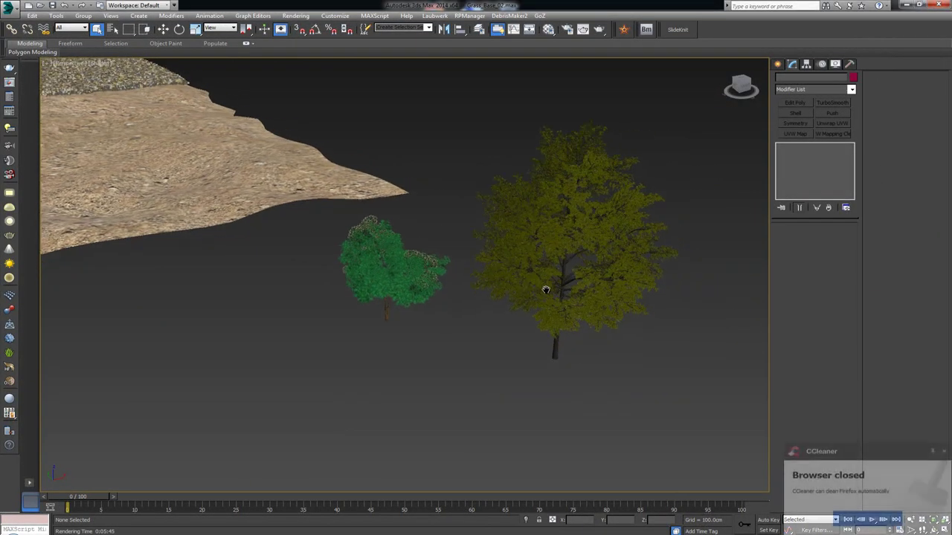
click(944, 453)
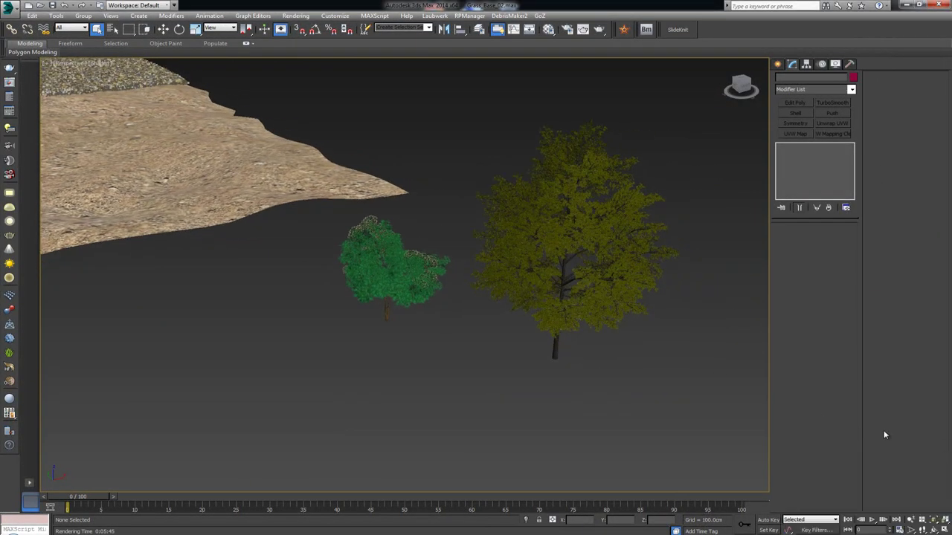
Step: Create a new Forest Pro object in Generate mode on the terrain surface, with camera Limit to visibility enabled
click(568, 317)
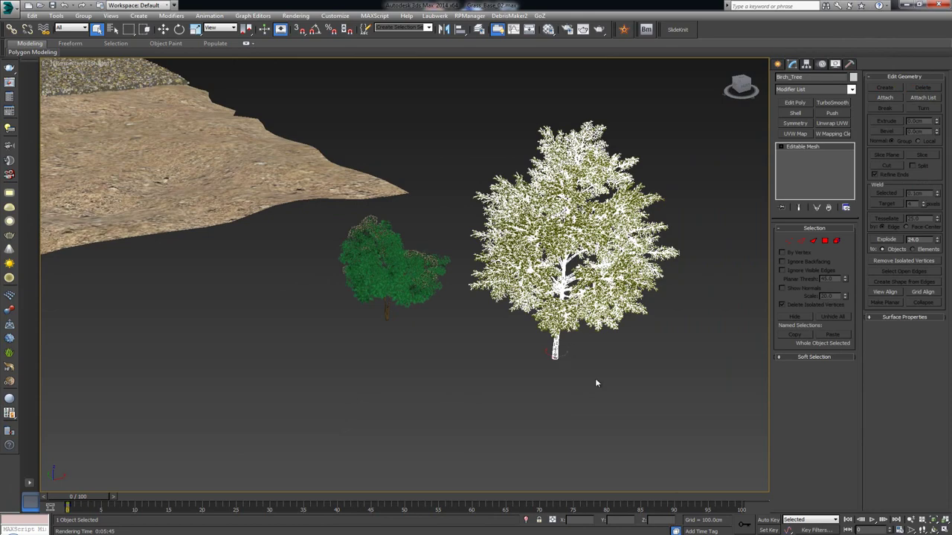
click(587, 375)
middle_drag(289, 243, 482, 307)
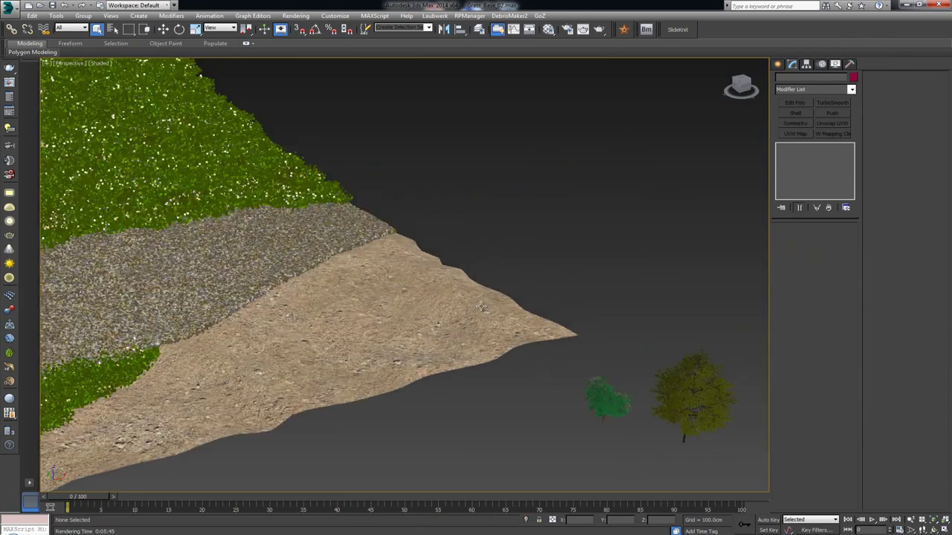
scroll(482, 307, down, 6)
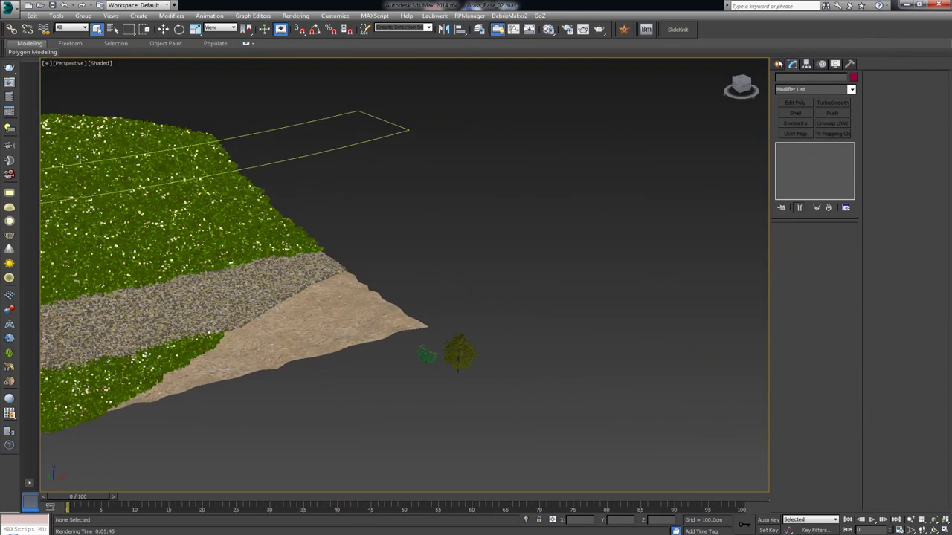
click(778, 63)
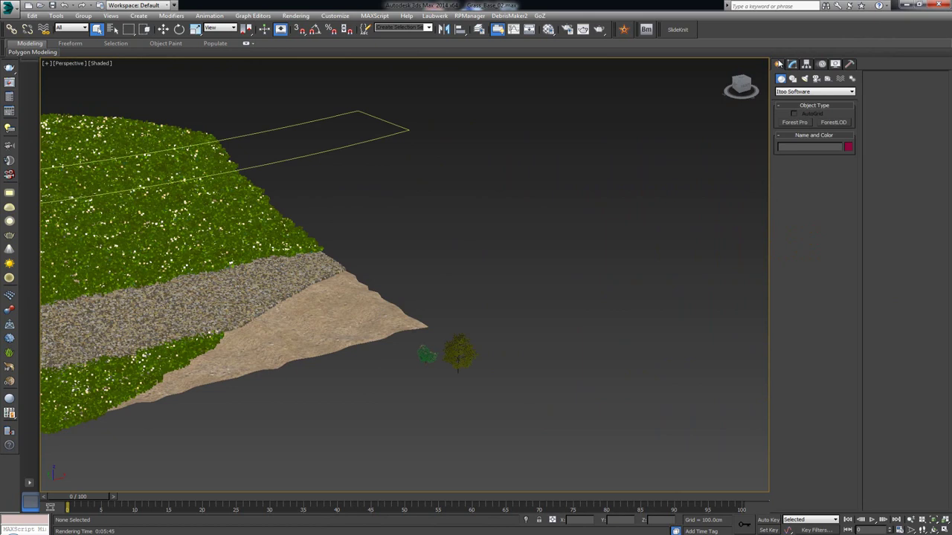
click(800, 124)
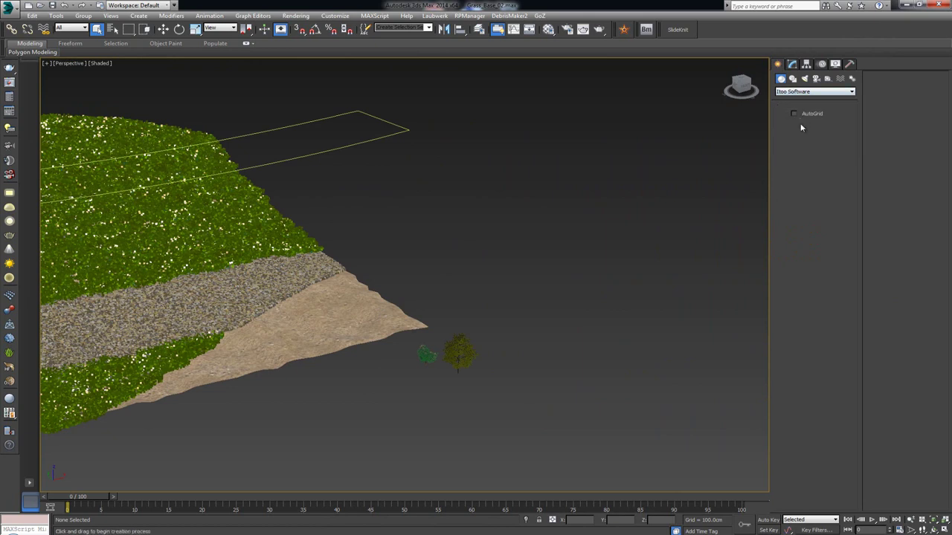
click(386, 308)
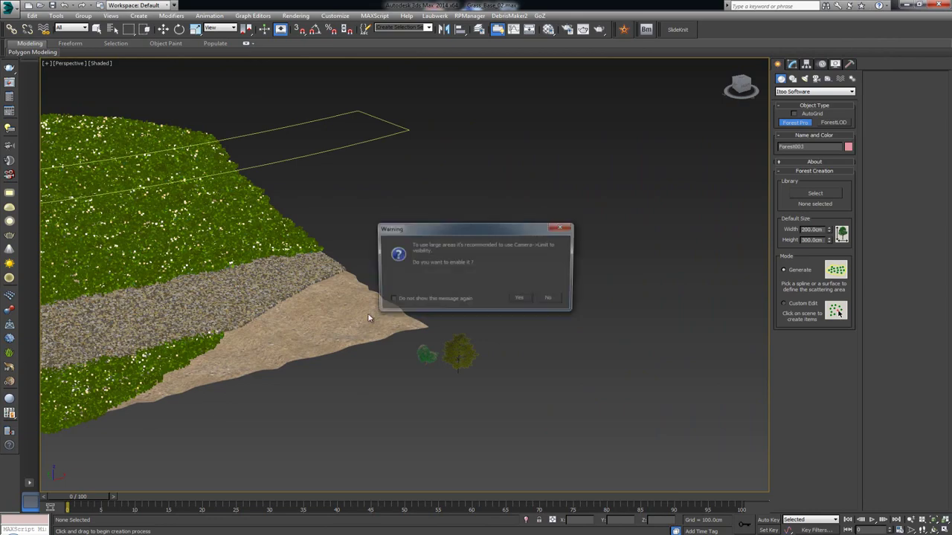
click(523, 299)
mouse_move(354, 302)
alt+middle_down()
mouse_move(344, 299)
mouse_move(363, 302)
alt+middle_up()
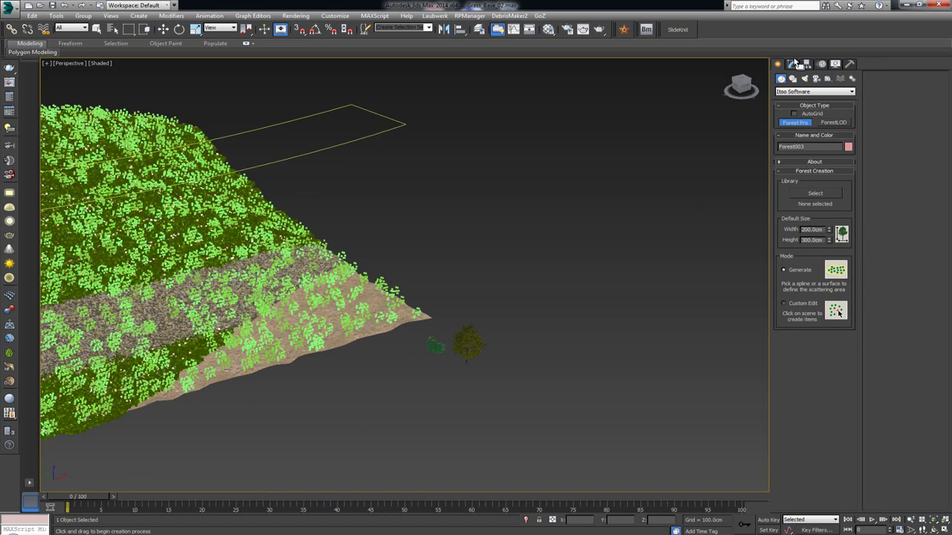
Step: Set the new forest's default item to a custom object, picking the larger tree model beside the terrain
click(793, 64)
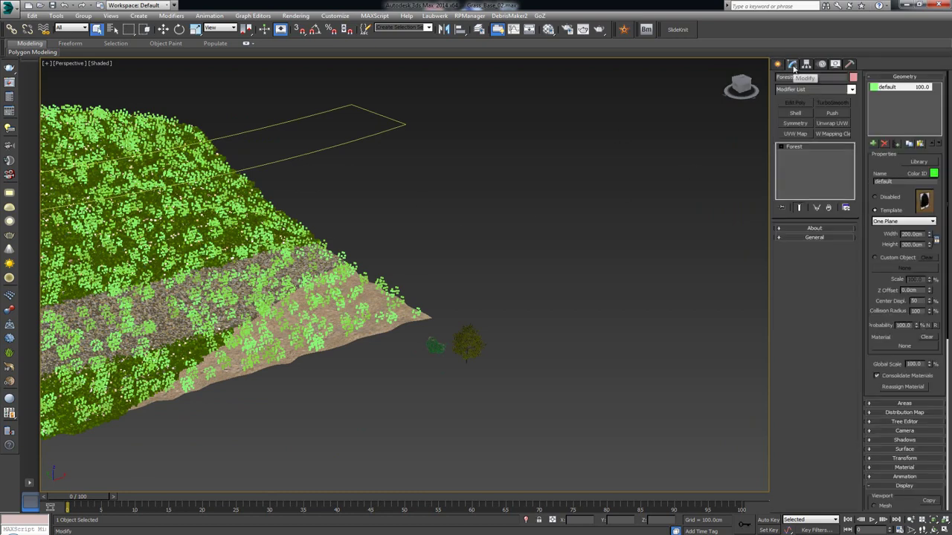
click(886, 259)
click(894, 266)
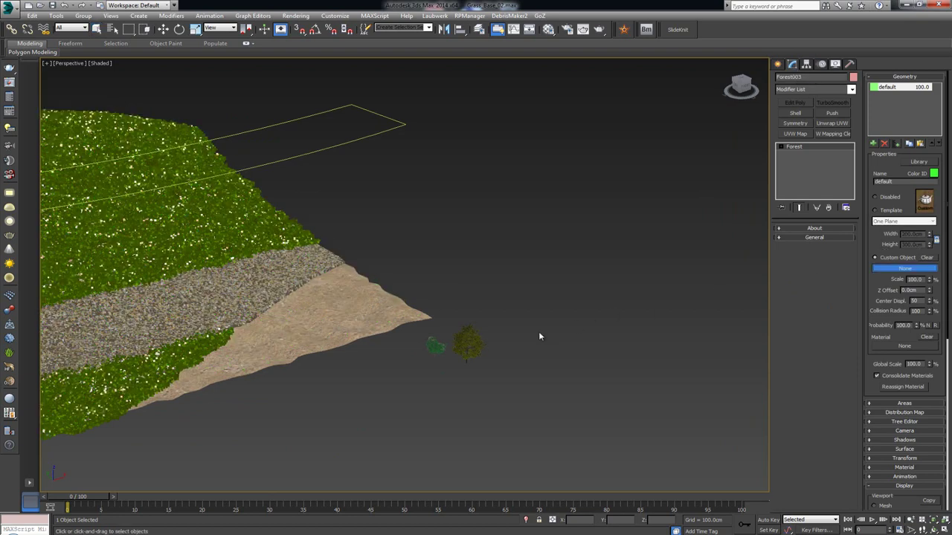
click(467, 350)
middle_drag(289, 258, 360, 257)
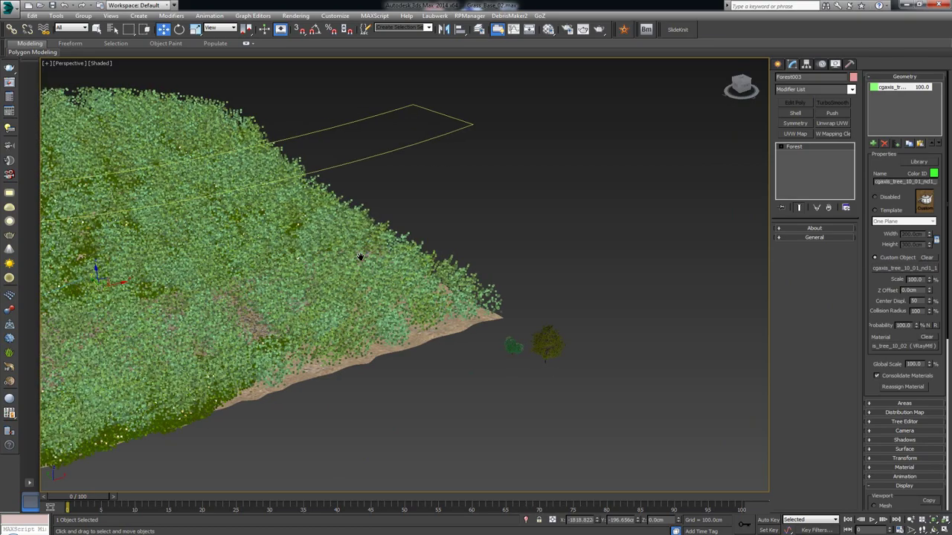
scroll(360, 256, up, 3)
middle_drag(148, 237, 162, 238)
alt+middle_drag(221, 227, 236, 238)
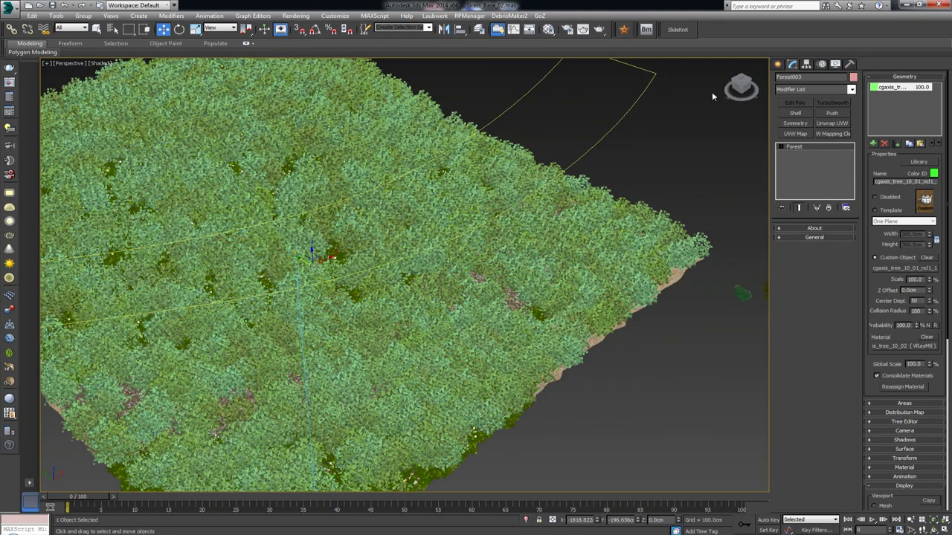
Step: Set the new forest's distribution map to Very Scattered
click(904, 76)
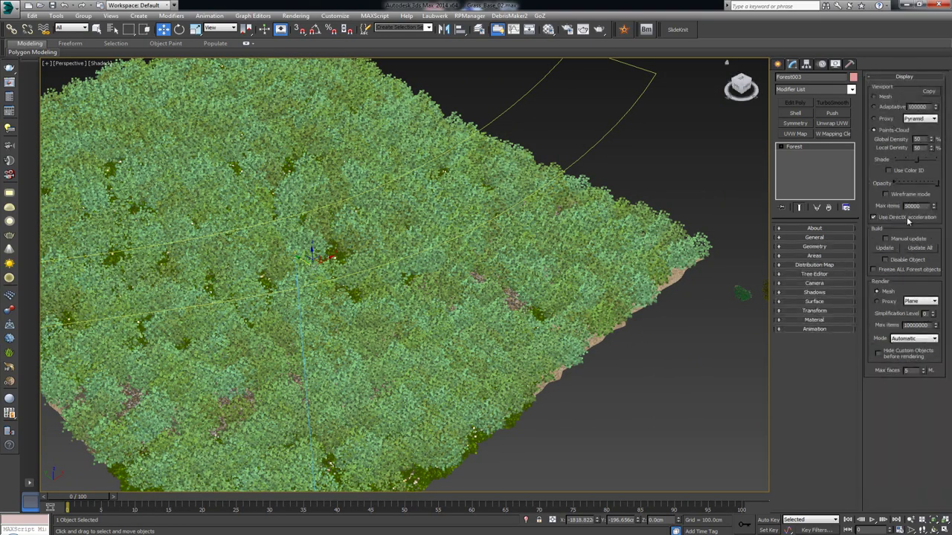
click(914, 78)
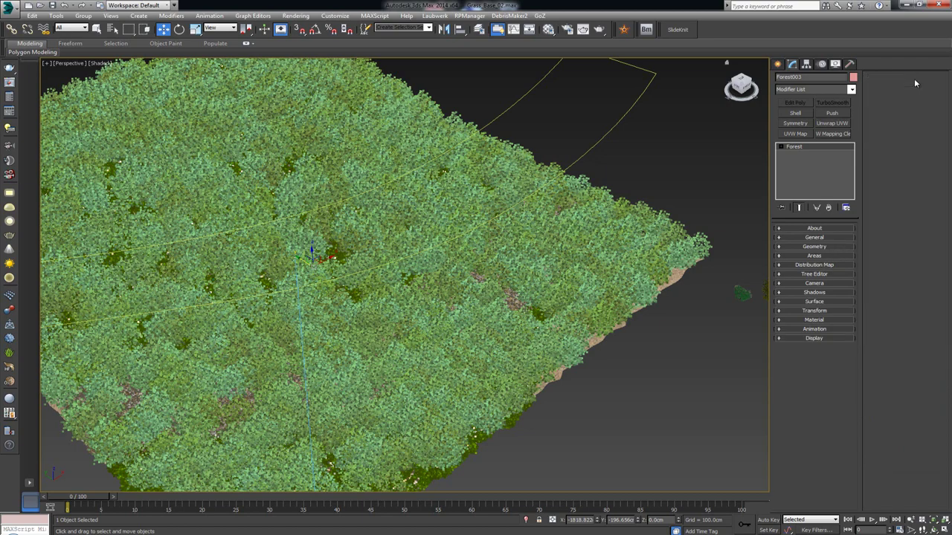
click(816, 264)
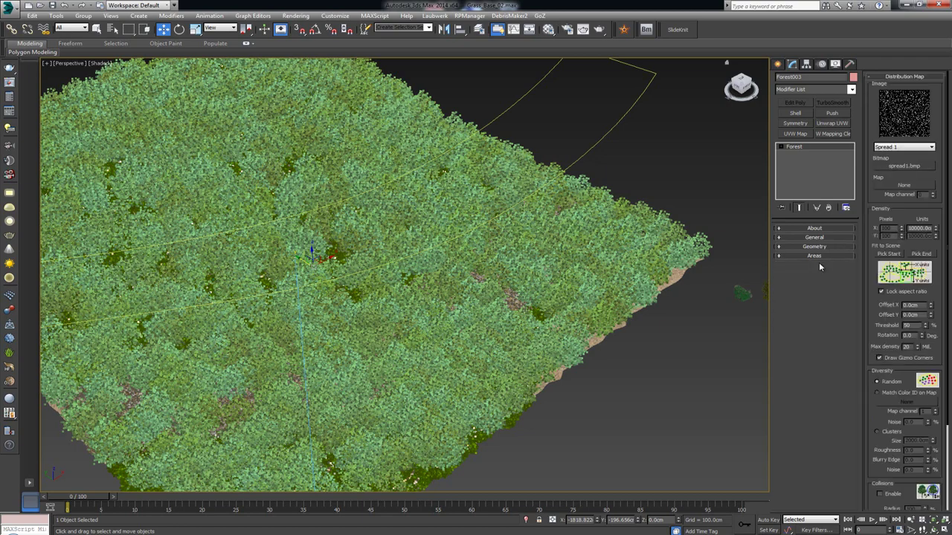
click(919, 148)
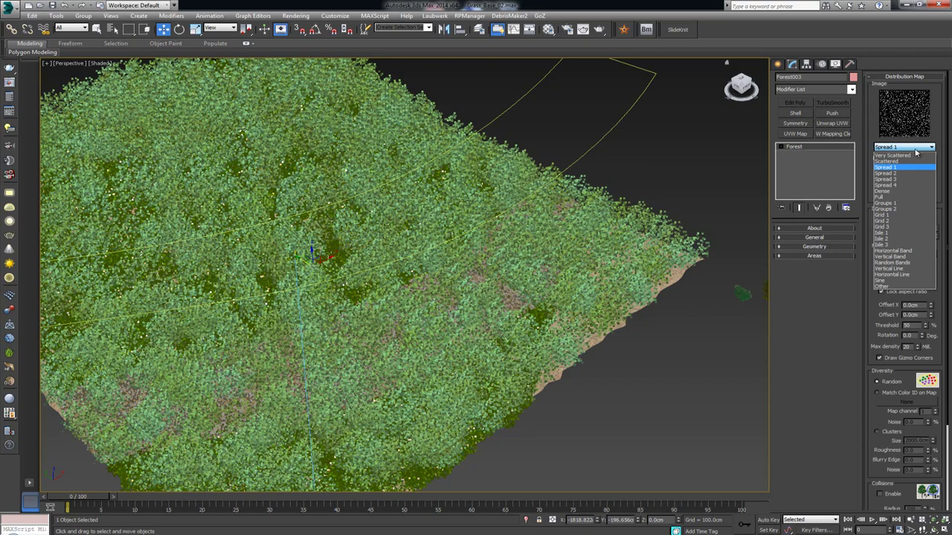
click(907, 155)
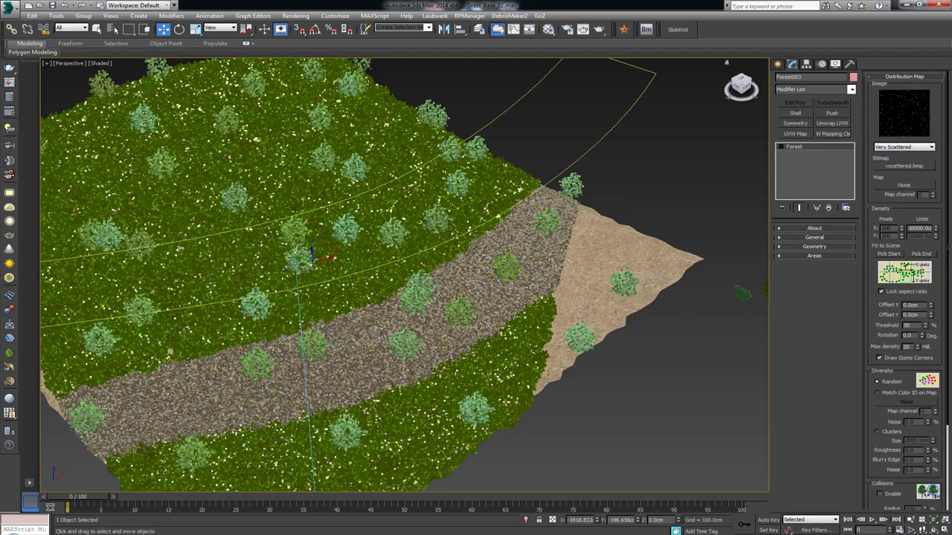
Step: Examine how the scattered trees are spread over the grass, gravel path and bare terrain from several angles
alt+middle_drag(467, 287, 493, 292)
scroll(476, 272, up, 5)
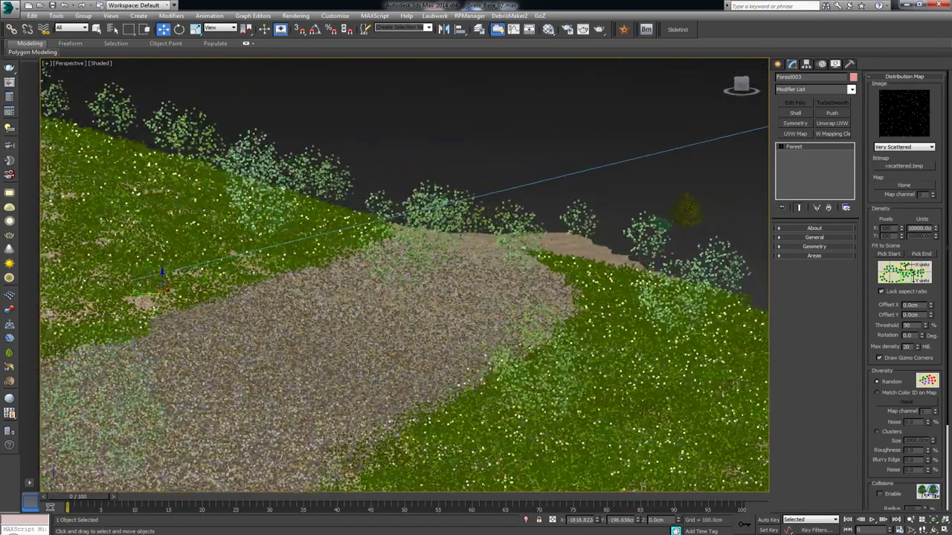
alt+middle_drag(514, 254, 393, 277)
scroll(580, 325, down, 8)
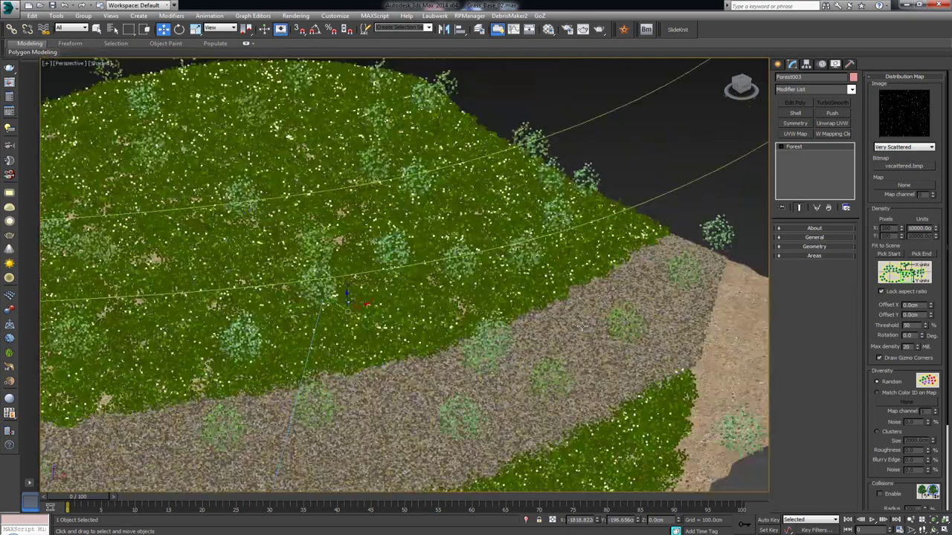
scroll(582, 325, up, 5)
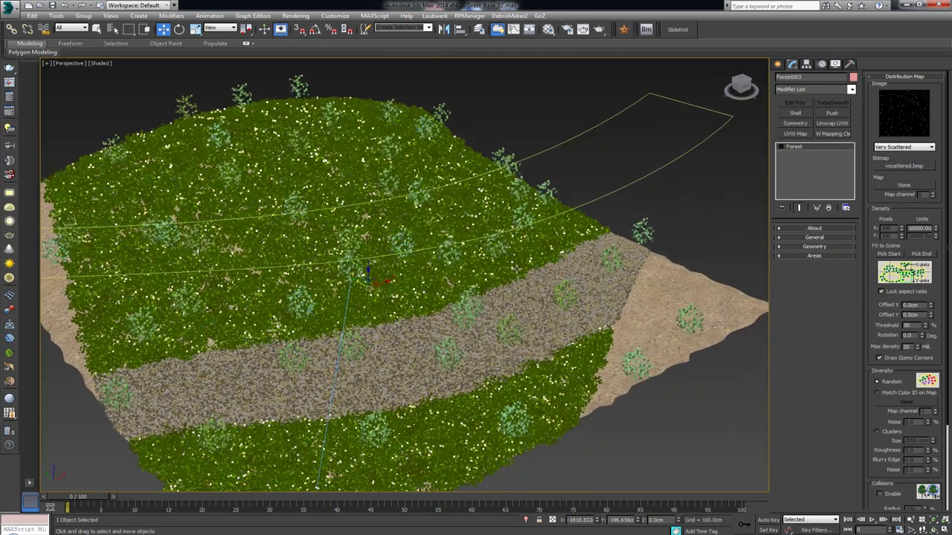
alt+middle_drag(587, 231, 672, 211)
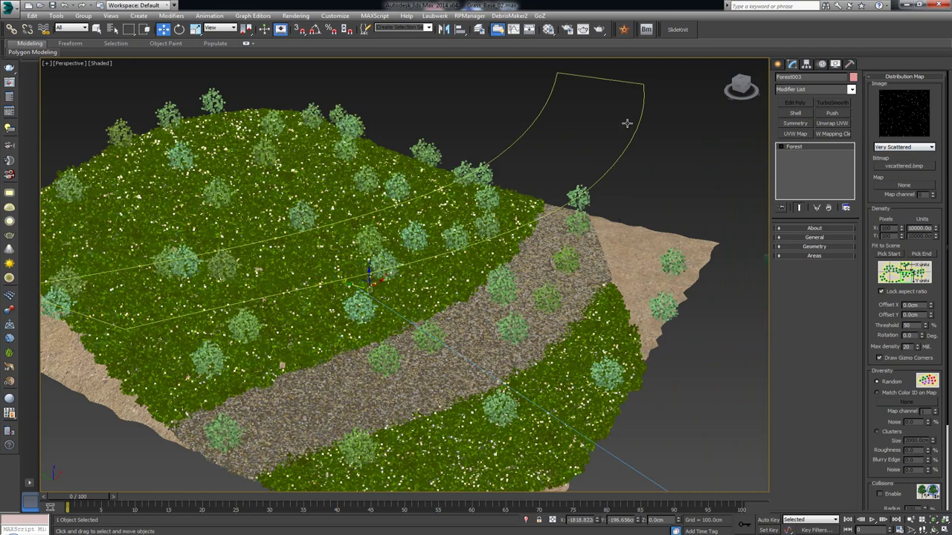
alt+middle_drag(589, 215, 591, 212)
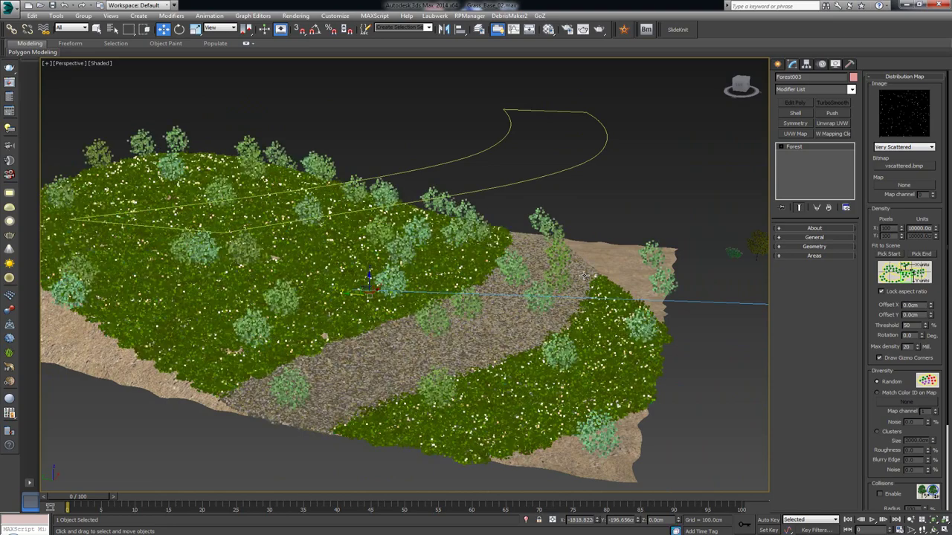
alt+middle_drag(565, 279, 498, 284)
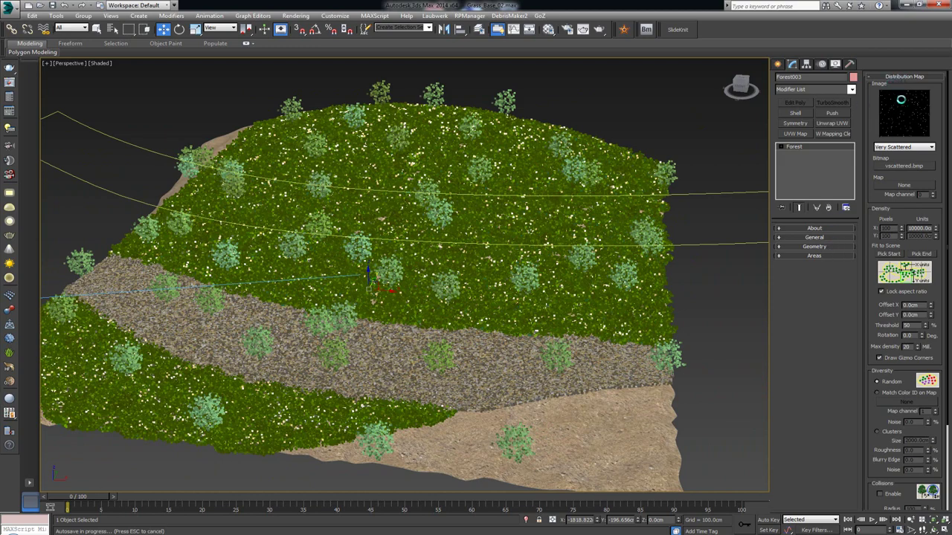
Step: Switch the tree forest from Generate to Custom Edit mode, accept the confirmation, and enable item sub-object editing
click(902, 78)
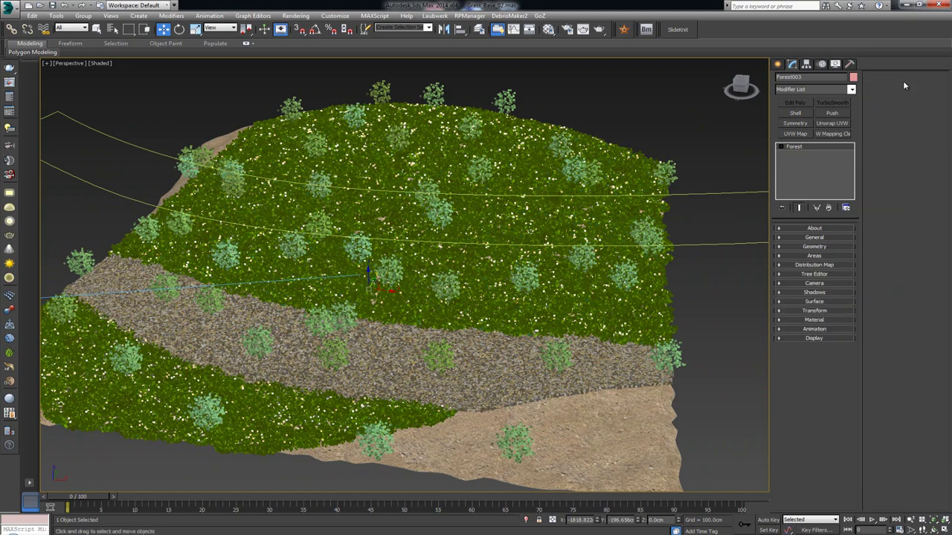
click(814, 274)
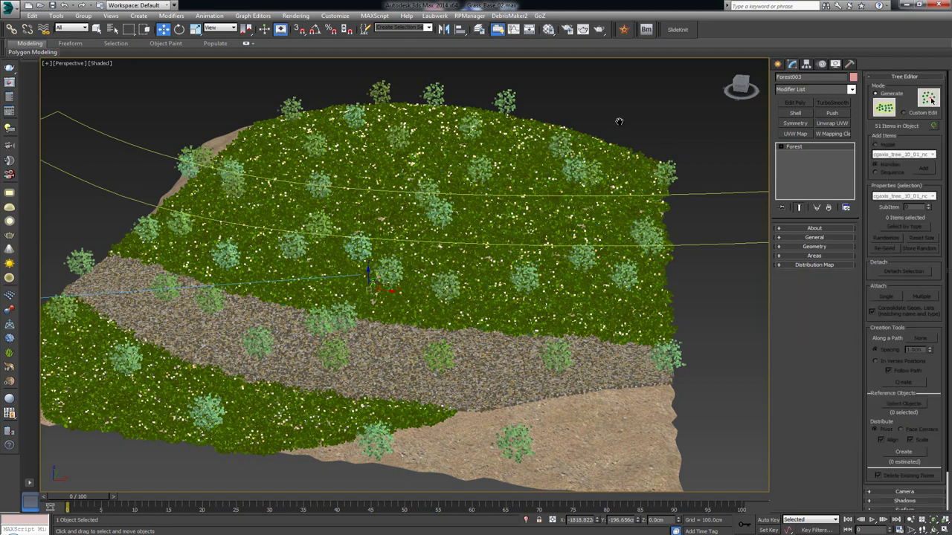
middle_drag(618, 121, 582, 140)
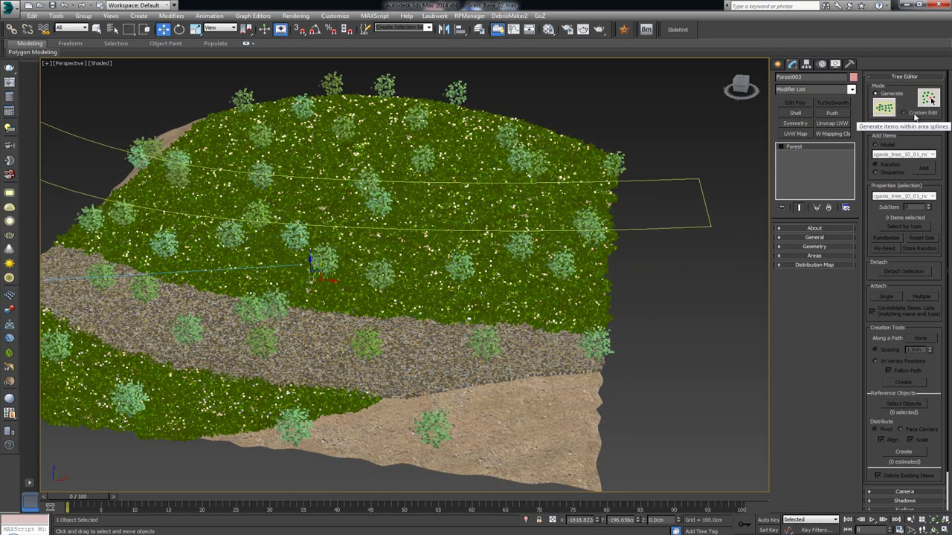
click(915, 113)
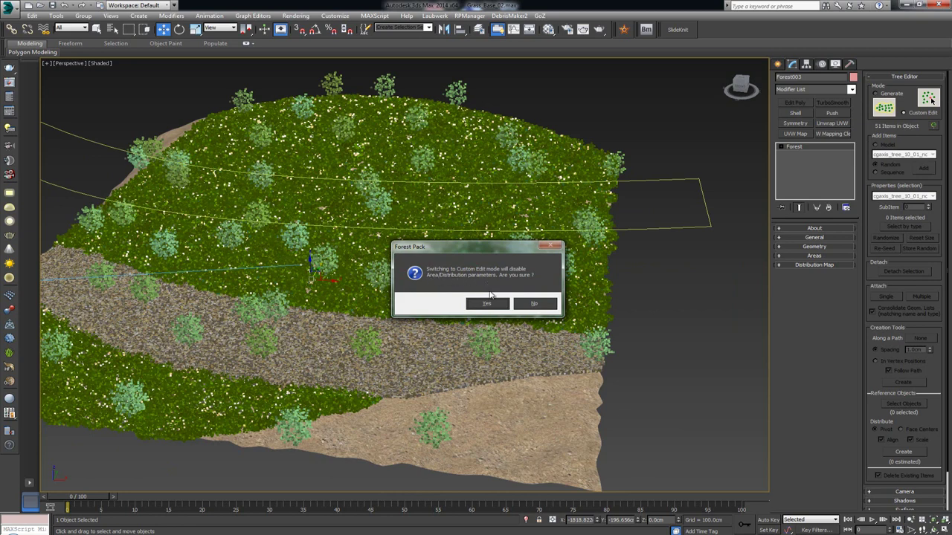
click(487, 304)
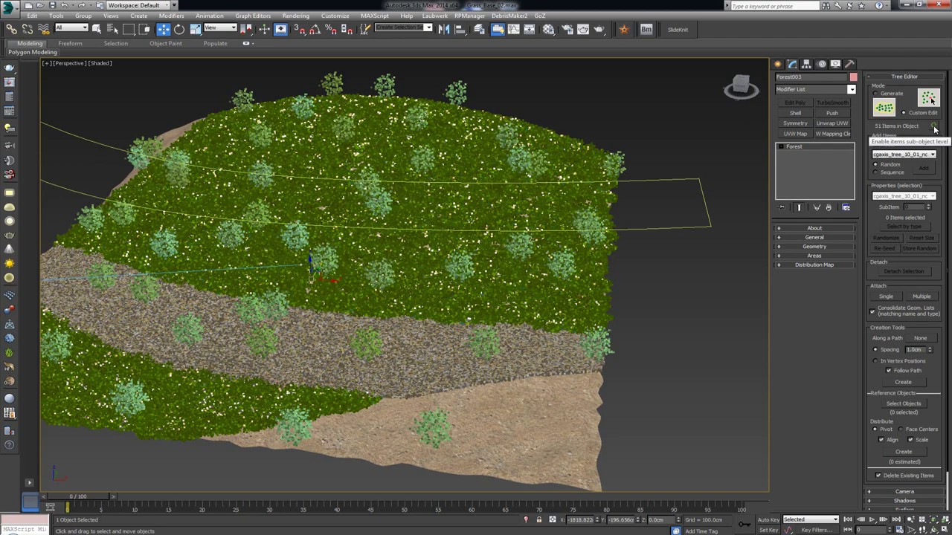
click(934, 127)
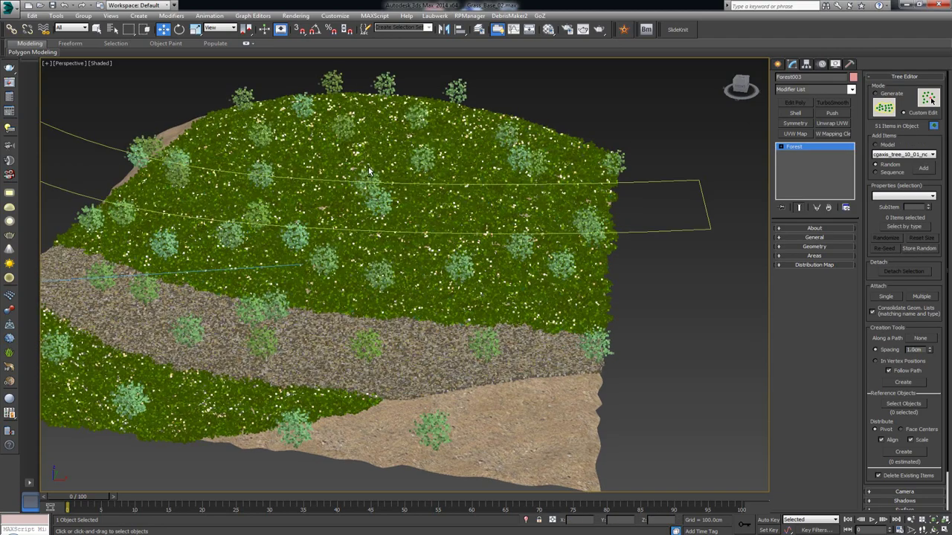
Step: Add several individual trees to the grassy hill from the Top view using the Model option, and check them in perspective
alt+middle_drag(362, 158, 369, 179)
key(alt+w)
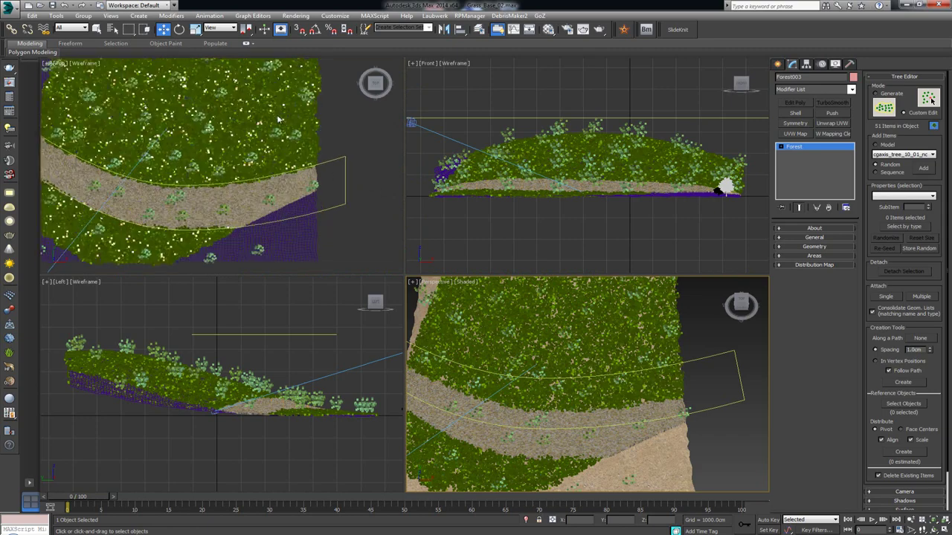
scroll(313, 192, up, 4)
key(alt+w)
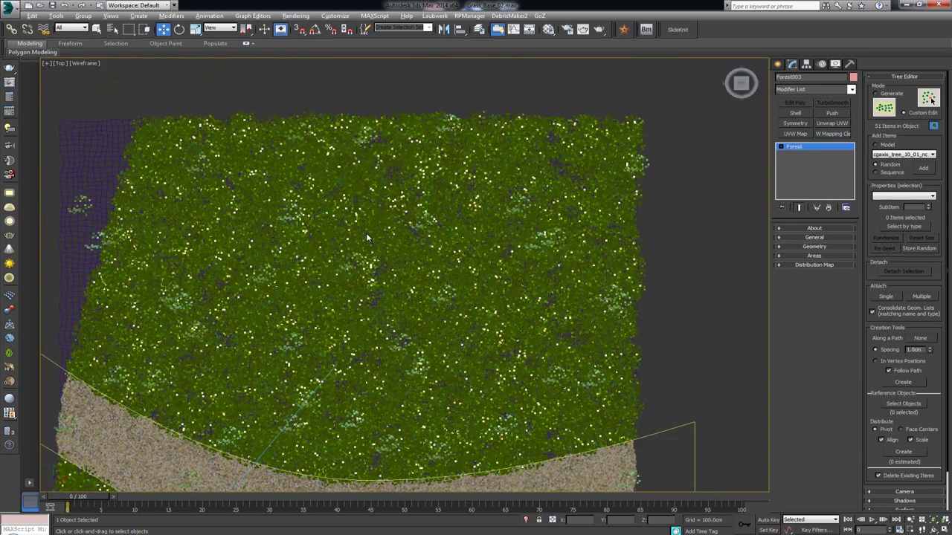
scroll(366, 236, up, 3)
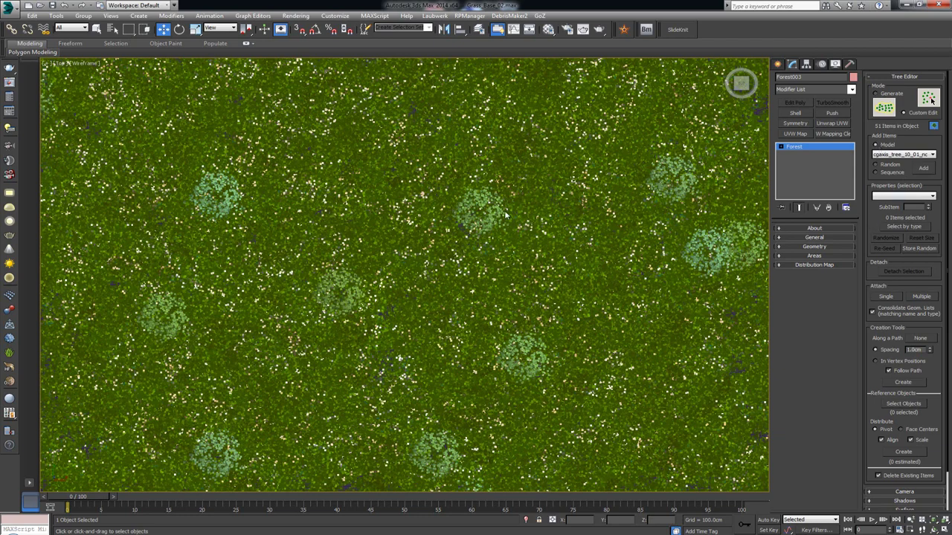
click(923, 168)
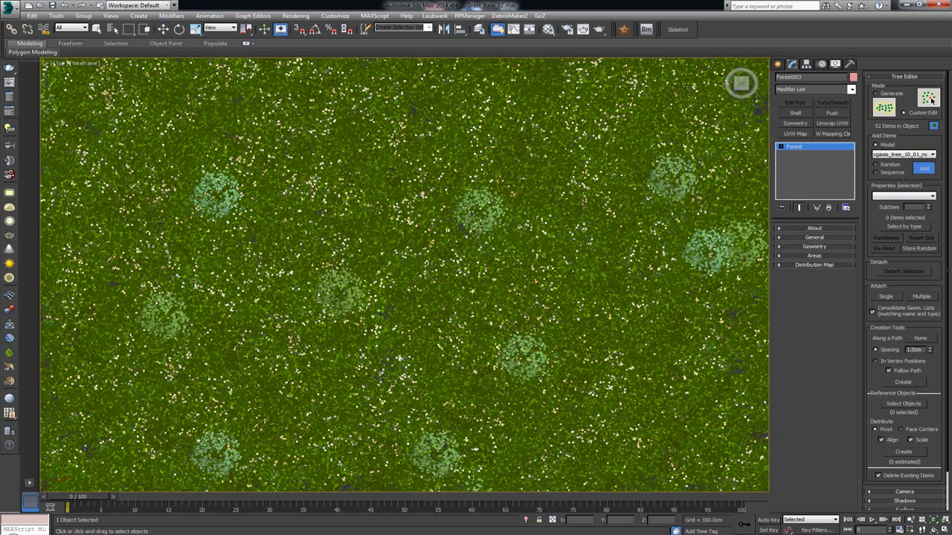
click(316, 179)
click(371, 192)
click(437, 157)
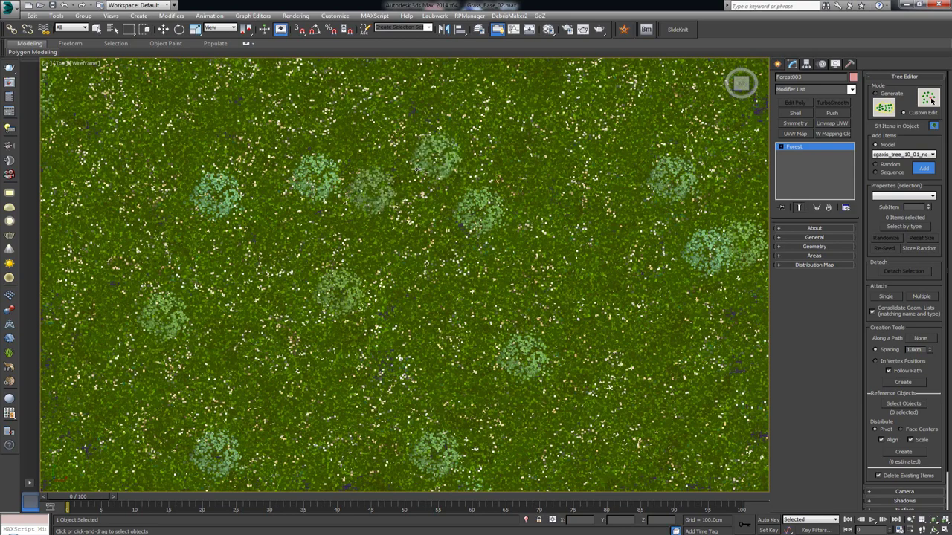
key(alt+w)
key(alt+w)
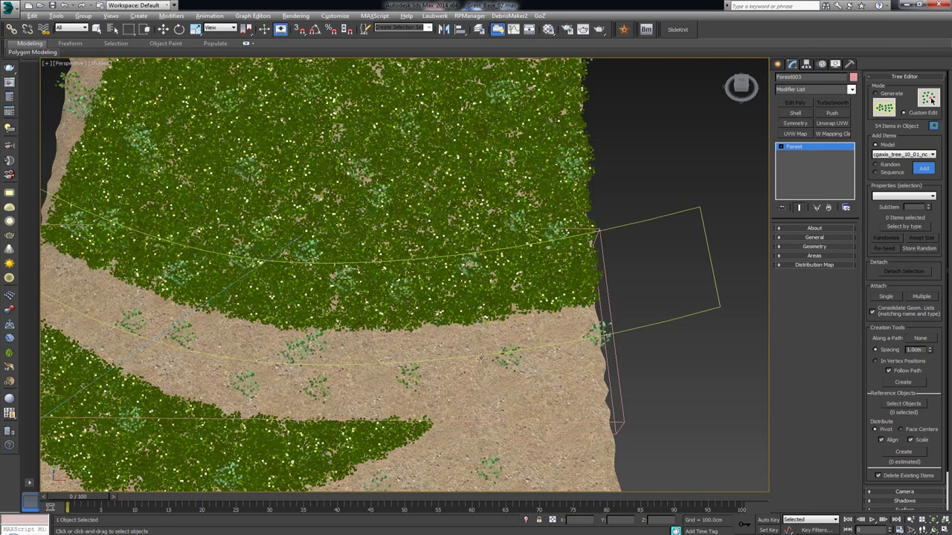
alt+middle_drag(560, 396, 421, 311)
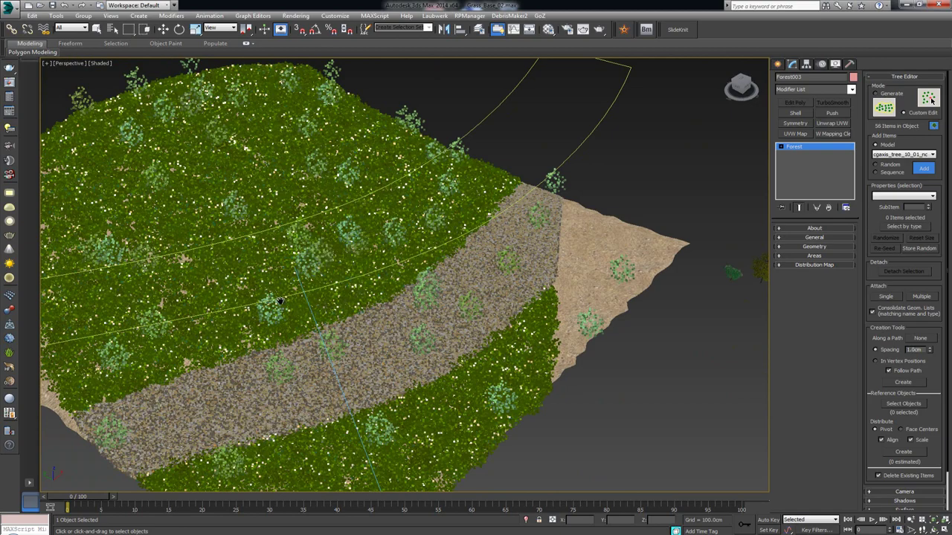
alt+middle_drag(383, 282, 383, 330)
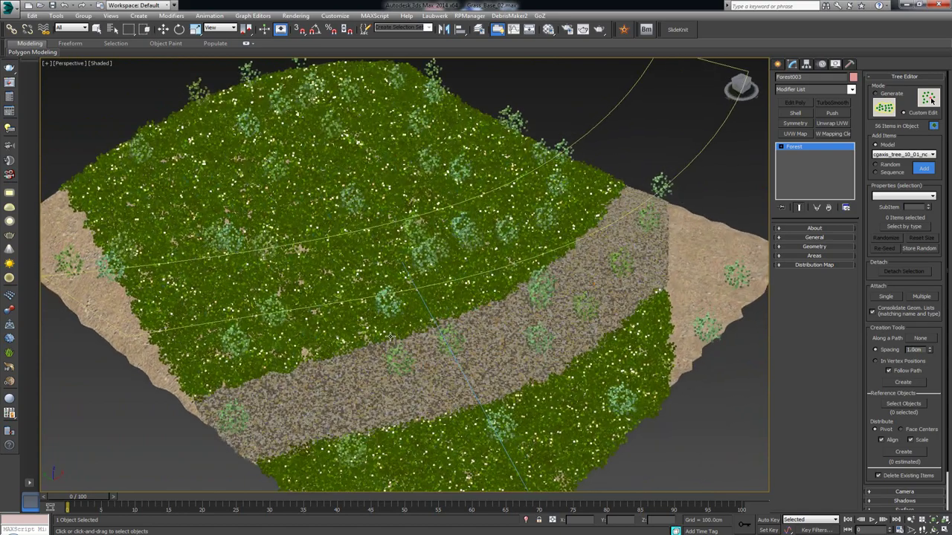
Step: Add a row of six trees in the Top view along the gravel path's edge bordering the bare terrain
key(alt+w)
scroll(295, 217, down, 5)
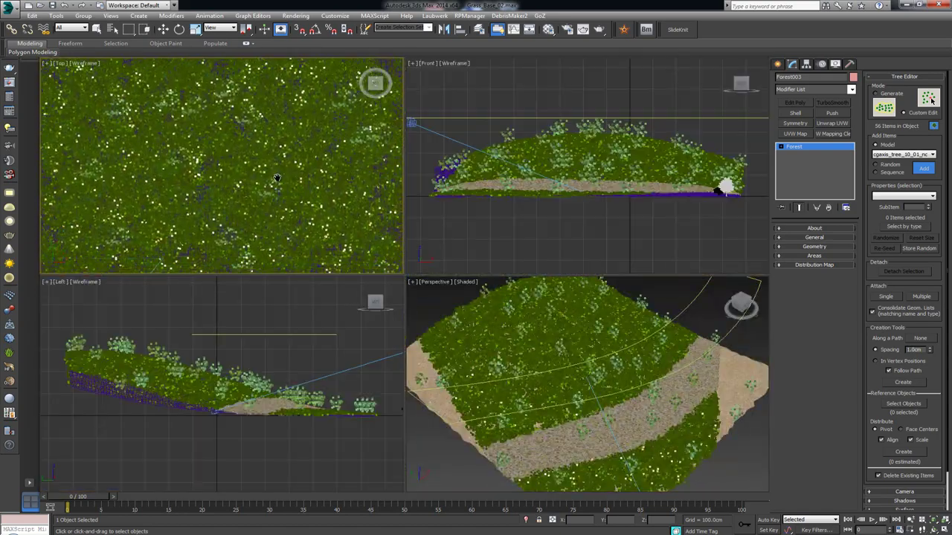
scroll(364, 257, up, 8)
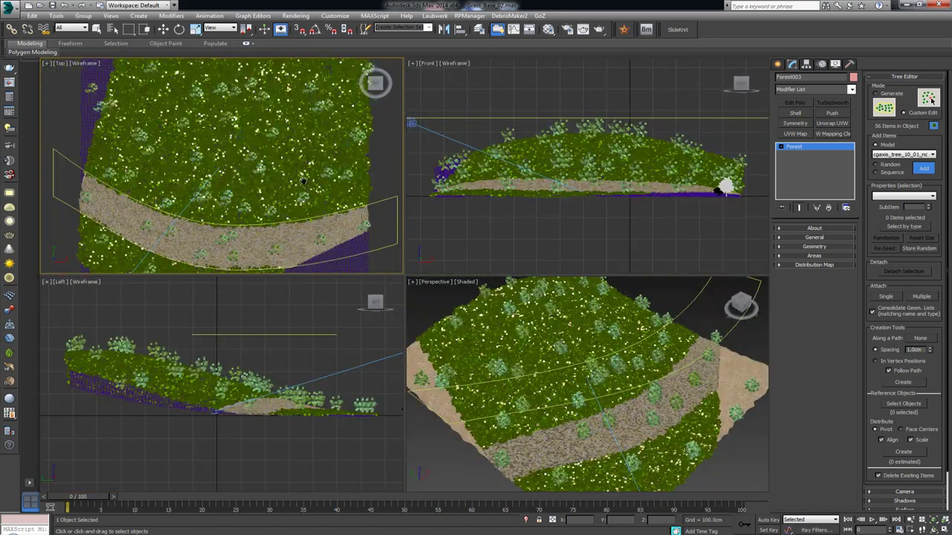
click(230, 176)
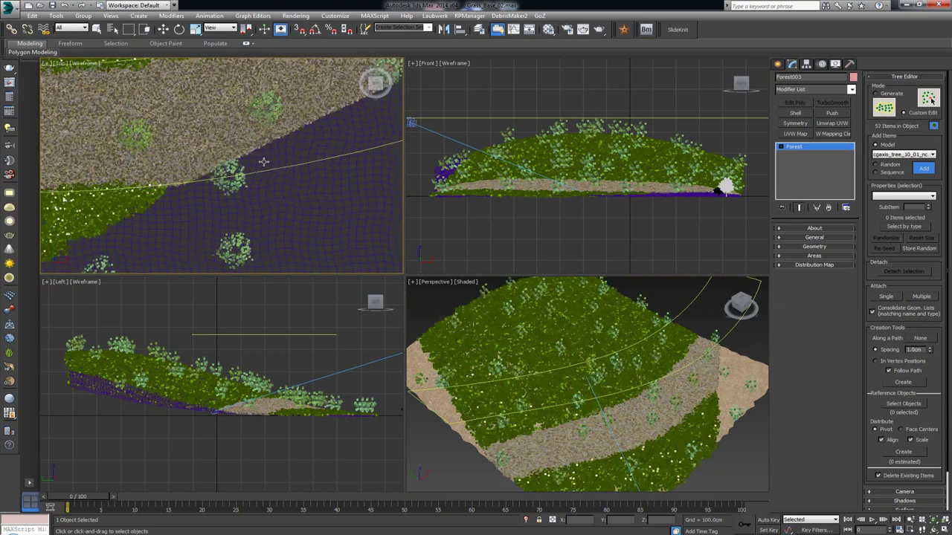
click(263, 159)
click(295, 146)
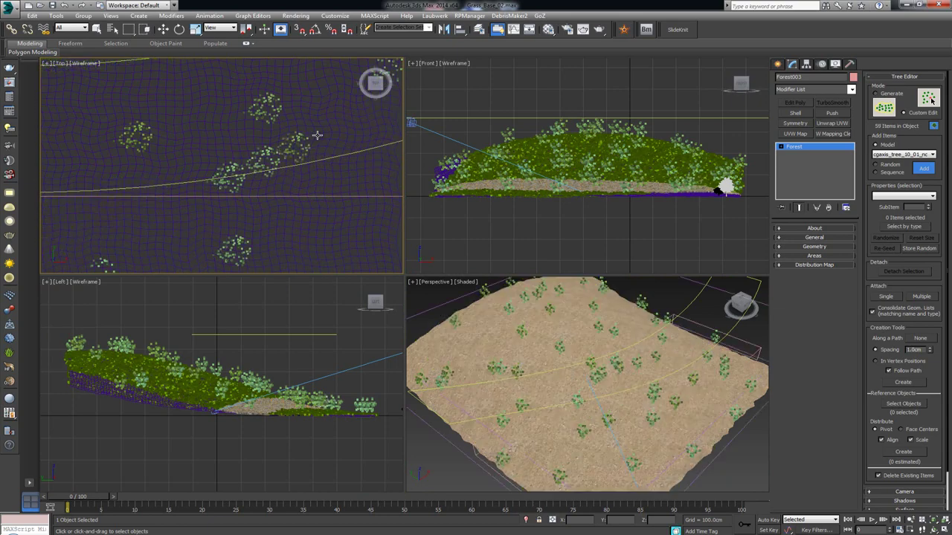
click(321, 132)
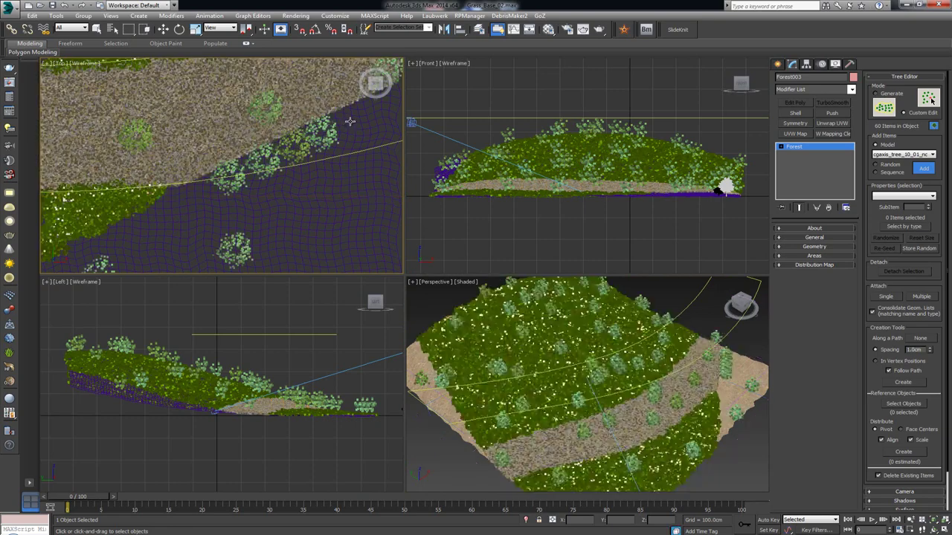
click(351, 120)
click(377, 110)
middle_drag(296, 137, 279, 171)
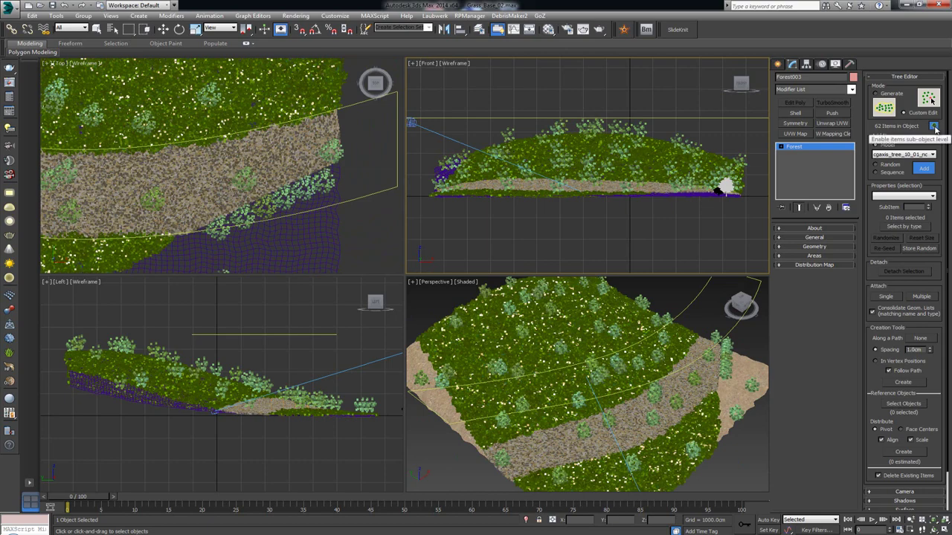
Step: Delete the individual tree items standing on the near and middle stretch of the gravel path in the enlarged perspective view
click(935, 128)
click(300, 217)
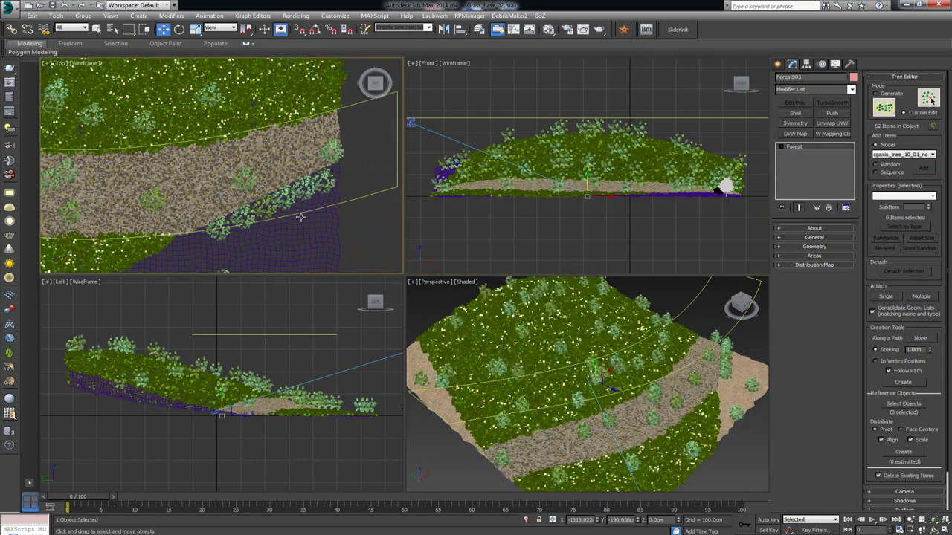
key(alt+w)
alt+middle_drag(503, 276, 536, 264)
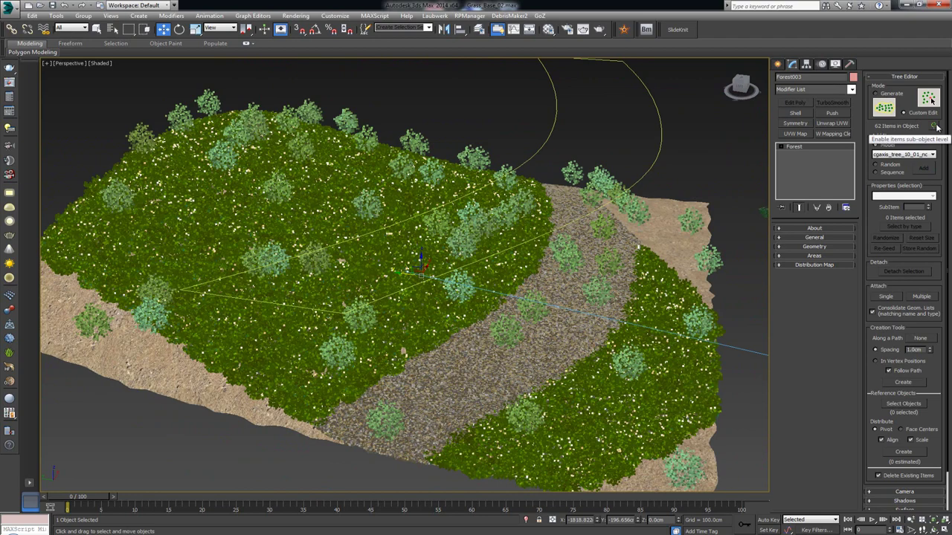
click(935, 127)
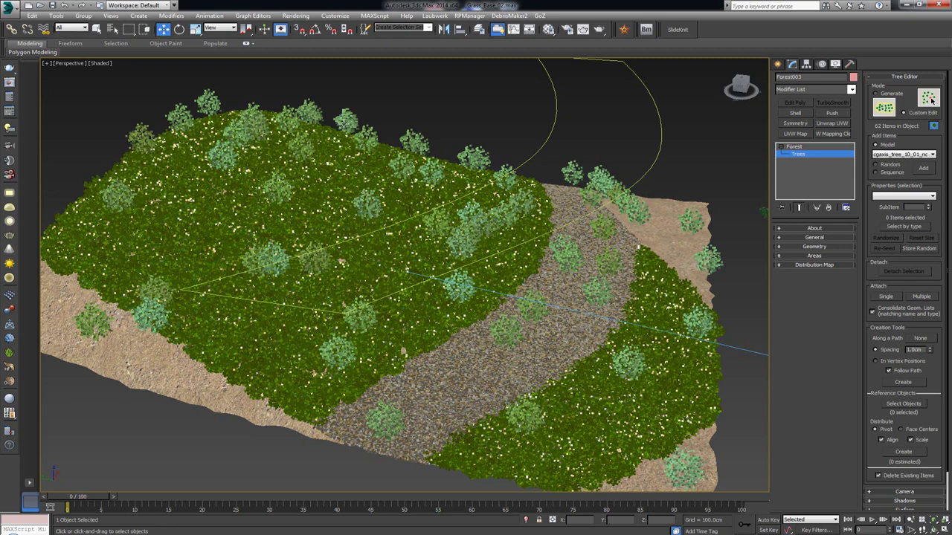
click(384, 422)
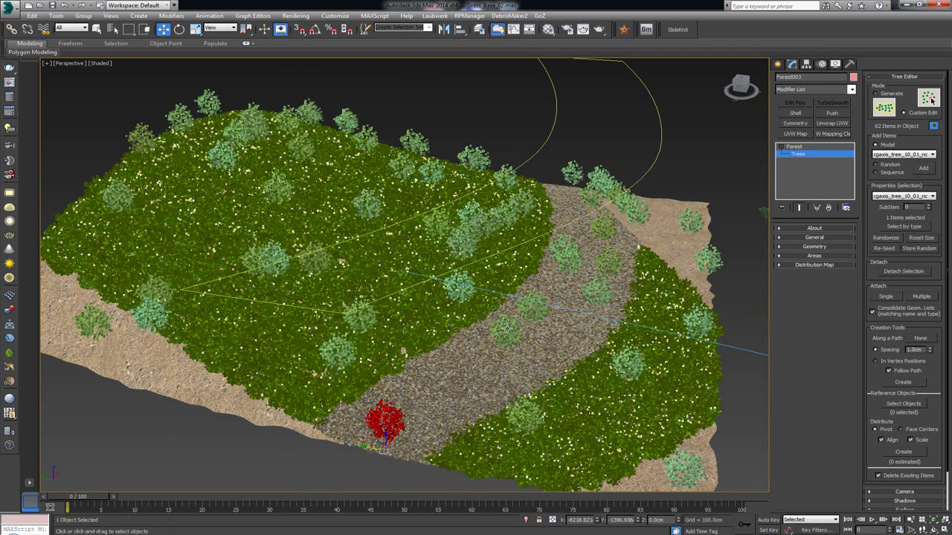
key(Delete)
click(505, 331)
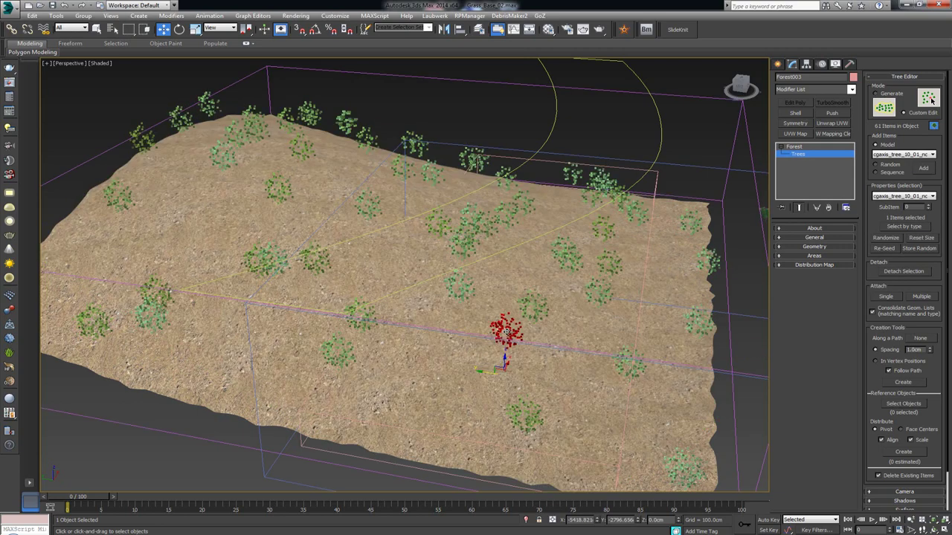
key(Delete)
click(528, 316)
key(Delete)
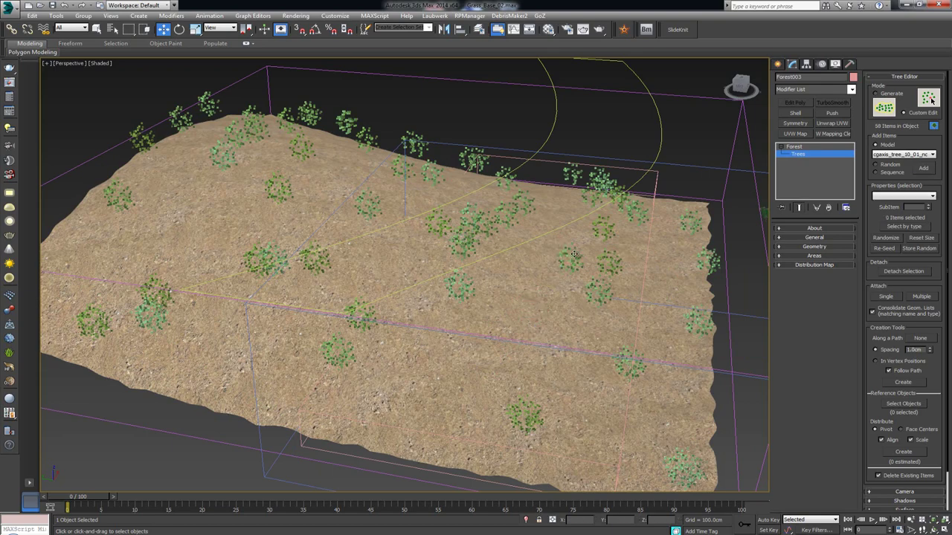
click(574, 262)
key(Delete)
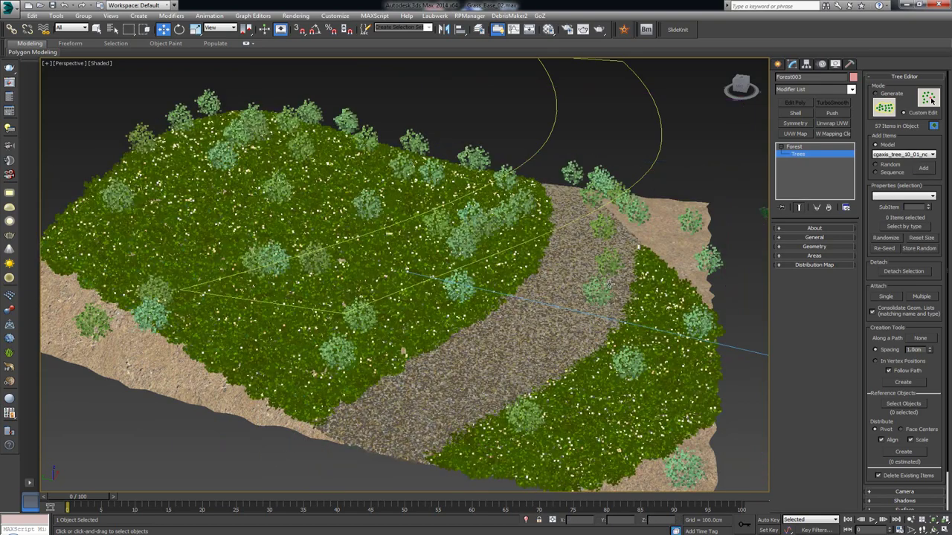
Step: Delete the remaining trees on the far stretch of the gravel path, including the one at its far end
click(600, 296)
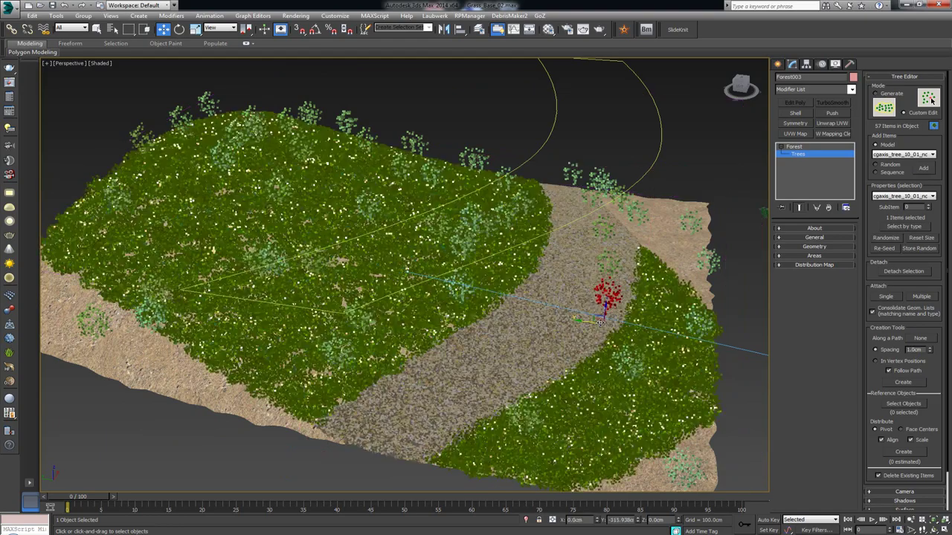
mouse_move(586, 276)
alt+middle_down()
mouse_move(587, 260)
mouse_move(516, 285)
mouse_move(581, 287)
alt+middle_up()
drag(647, 301, 656, 219)
key(Delete)
click(654, 166)
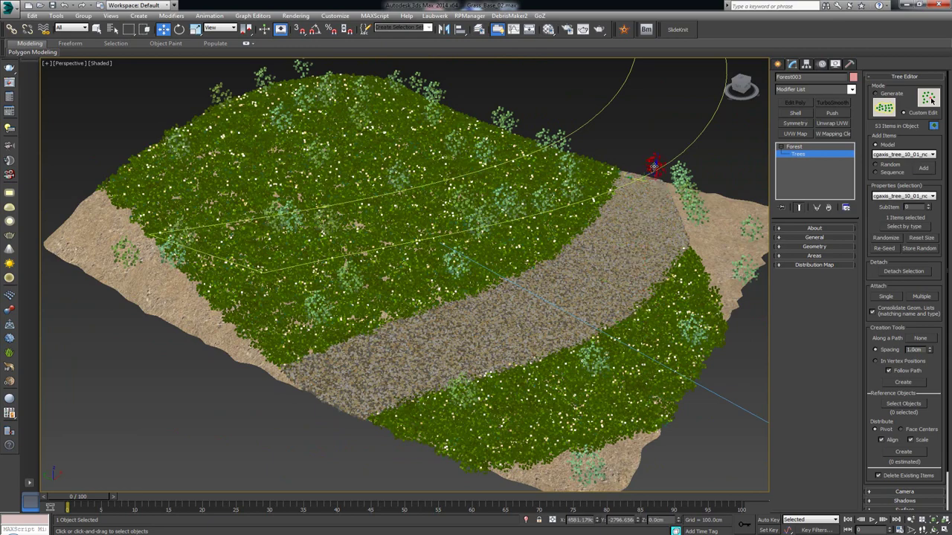
key(Delete)
Step: Add four more trees to the grassy hill from the Top view using the Model option, and leave item editing
alt+middle_drag(533, 244, 498, 225)
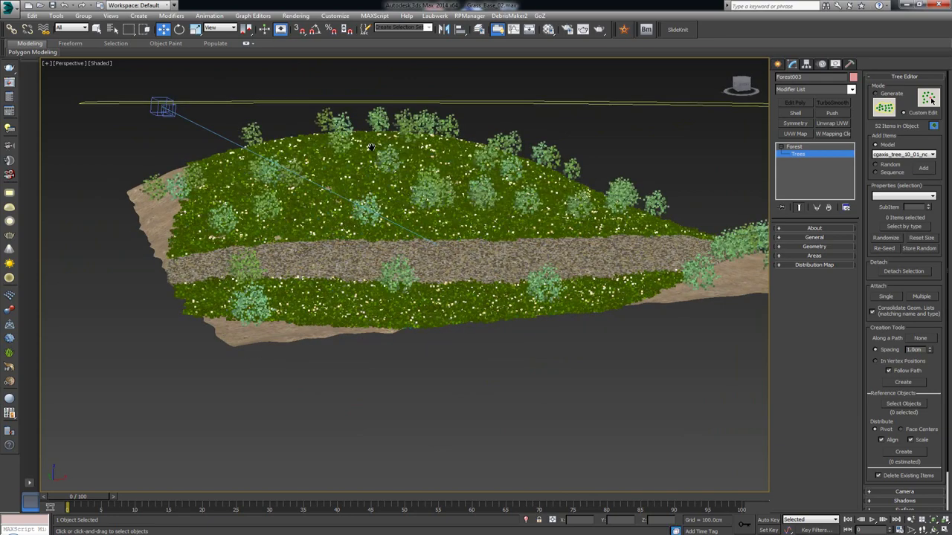
alt+middle_drag(372, 147, 445, 238)
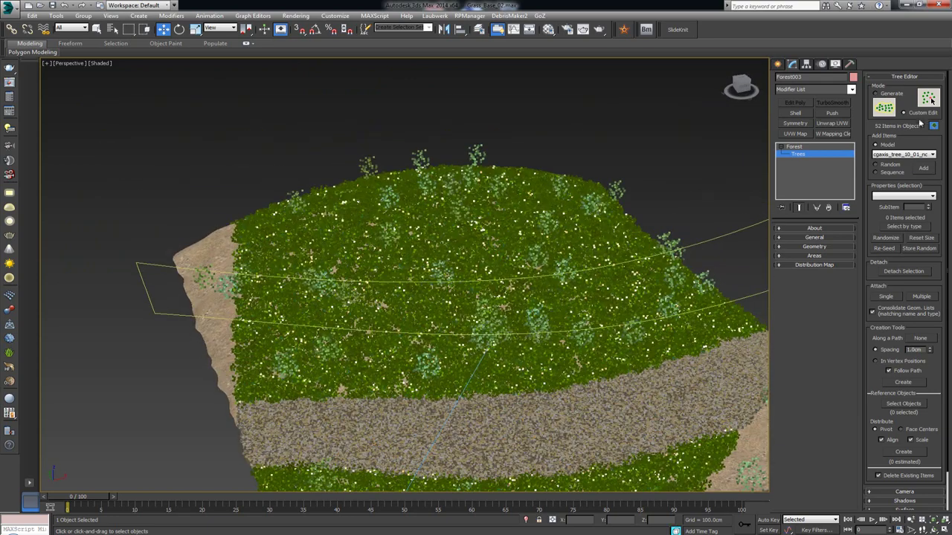
click(923, 170)
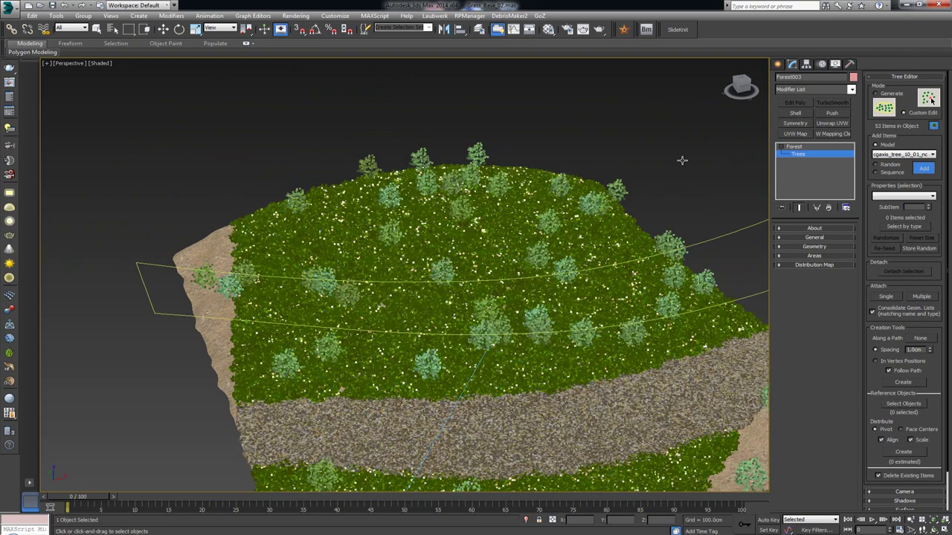
key(alt+w)
scroll(169, 99, up, 4)
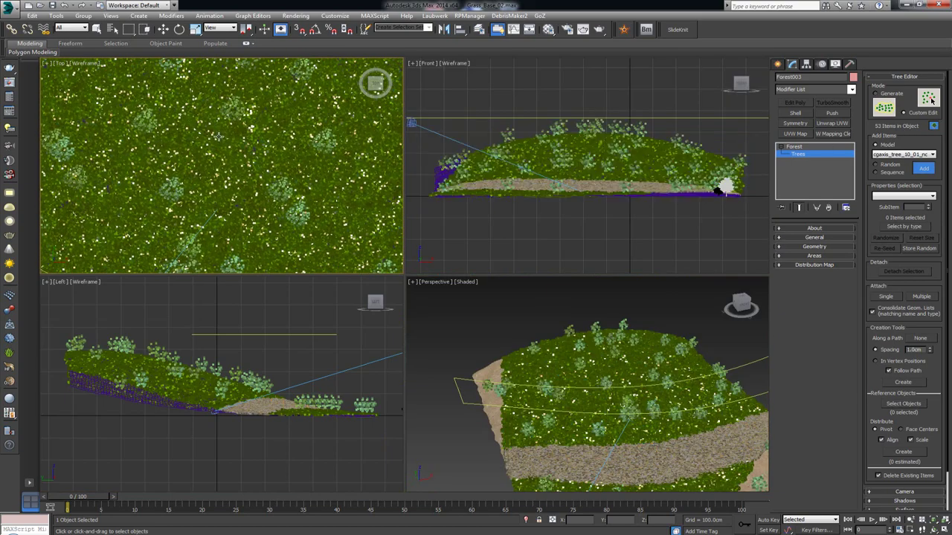
click(222, 156)
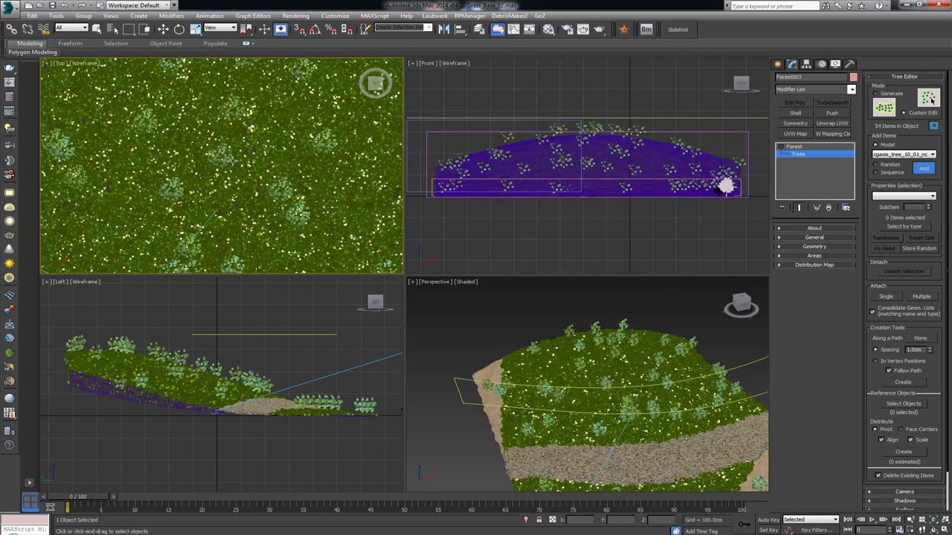
click(257, 97)
click(249, 106)
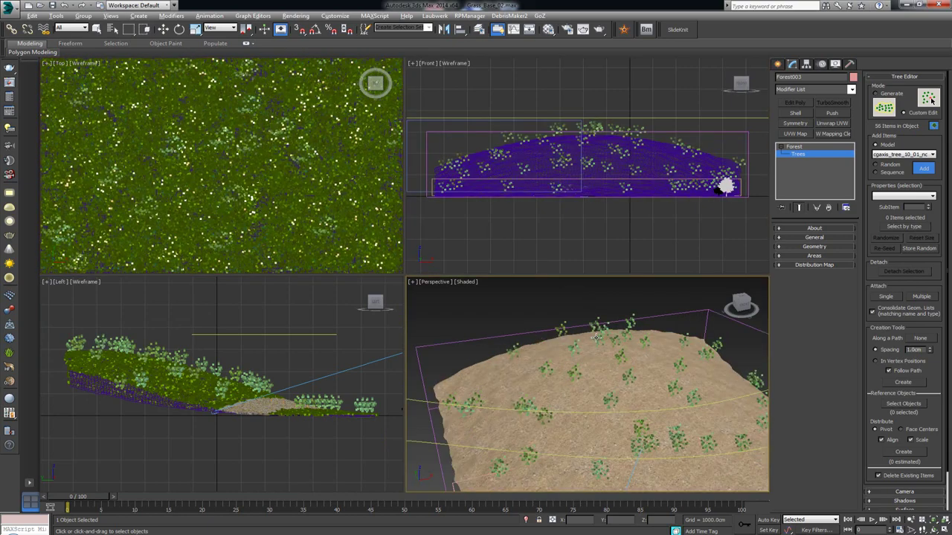
key(alt+w)
key(w)
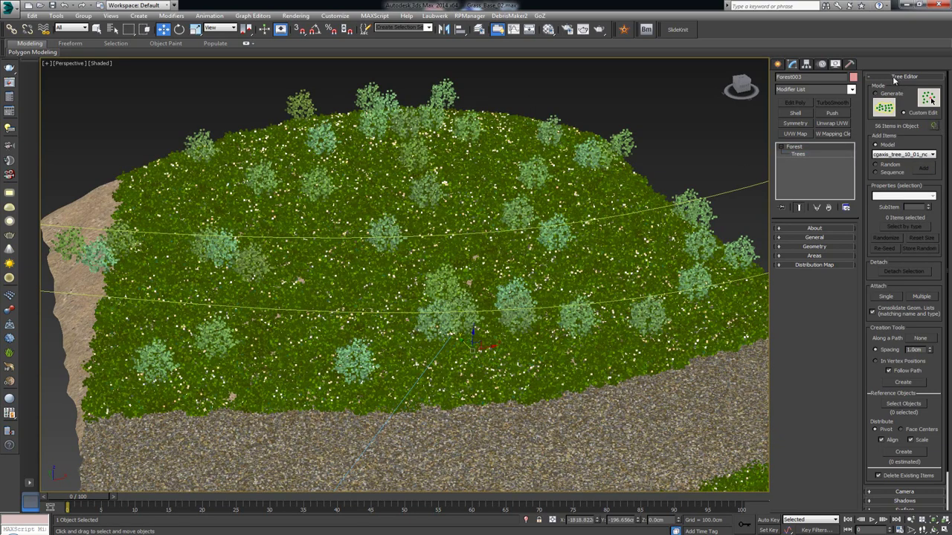
Step: Enable random translation, rotation and scale in the tree forest's Transform settings, and inspect the varied trees from several angles
click(896, 77)
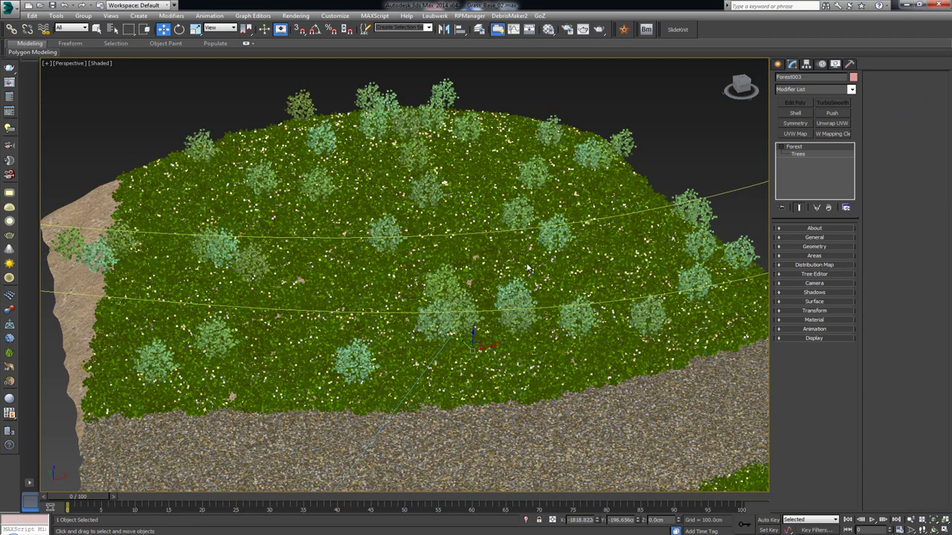
middle_drag(514, 244, 487, 204)
click(814, 310)
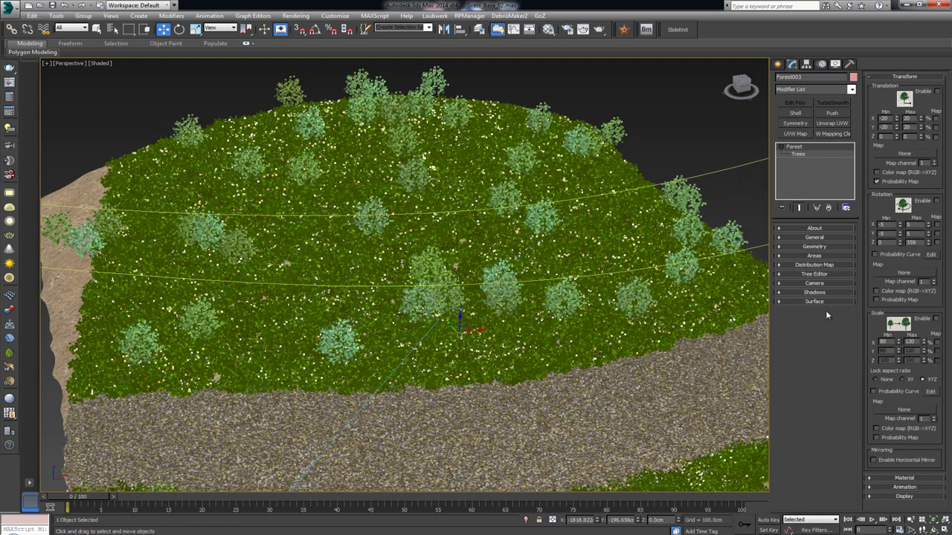
click(937, 92)
click(937, 201)
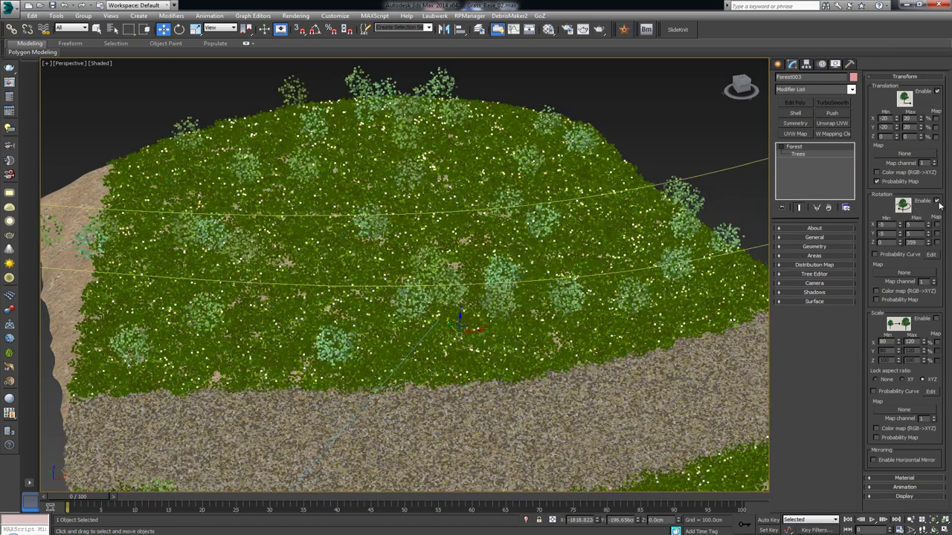
click(935, 319)
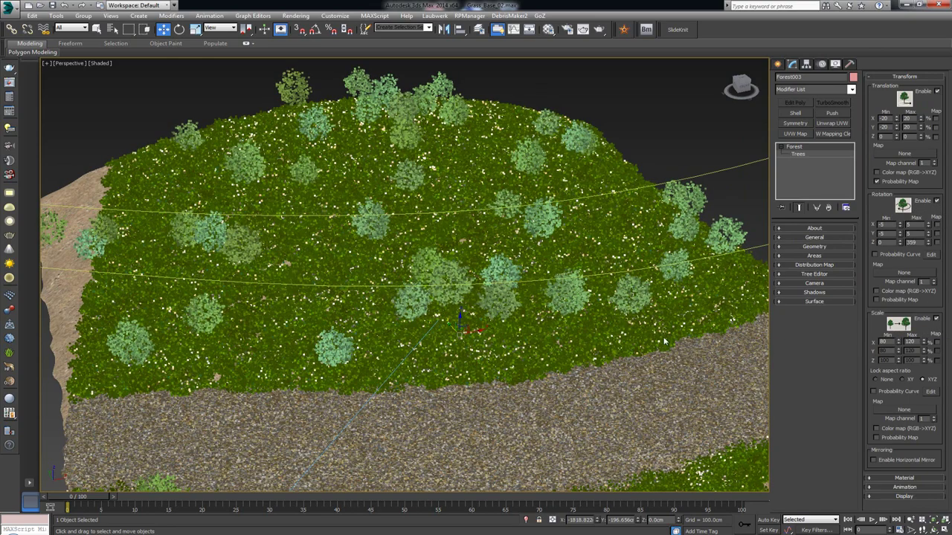
scroll(459, 277, down, 6)
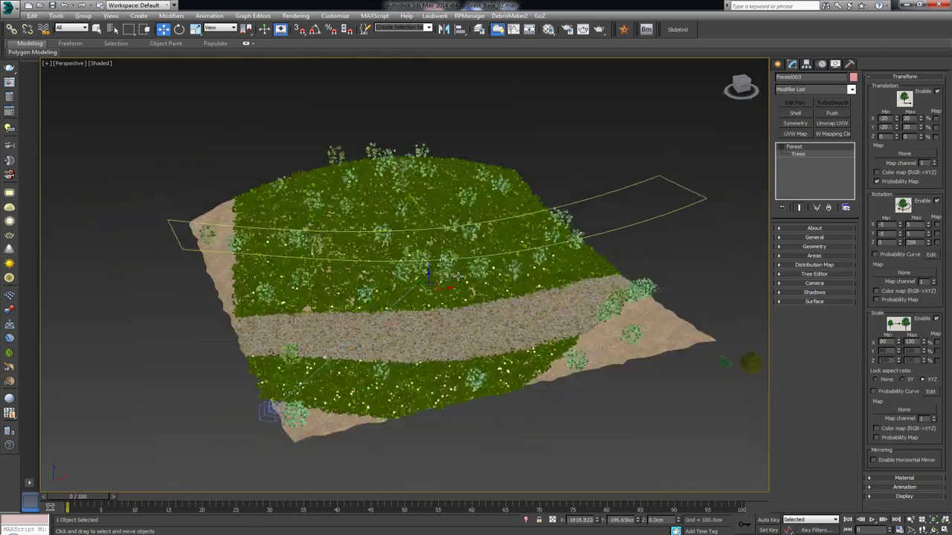
alt+middle_drag(459, 277, 497, 269)
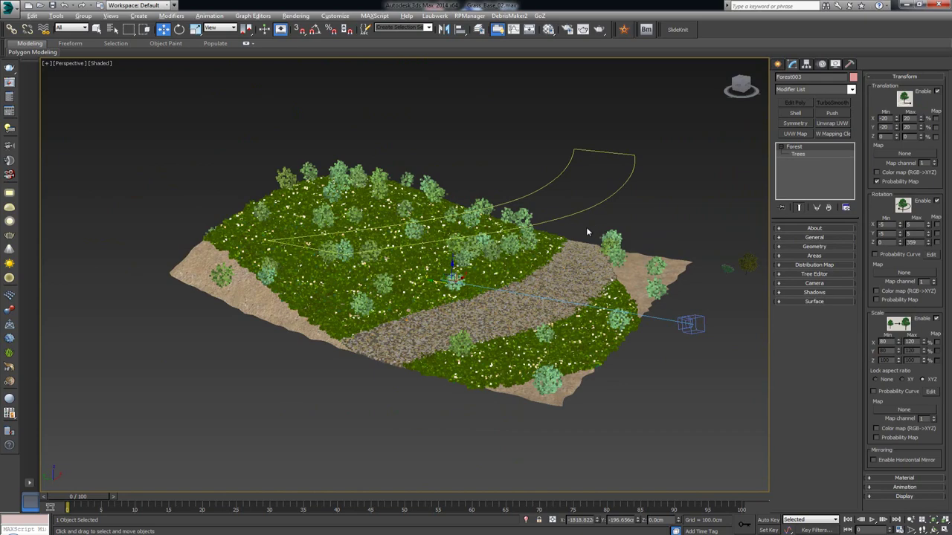
alt+middle_drag(586, 227, 650, 223)
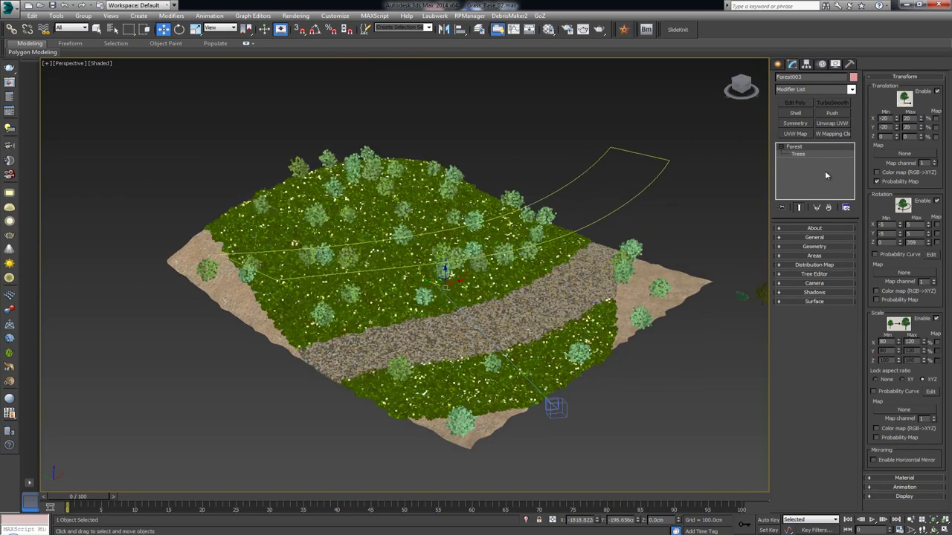
Step: Switch the perspective viewport to the VRayCam001 camera, check its framing with safe frames, and return to the four-viewport layout
click(781, 148)
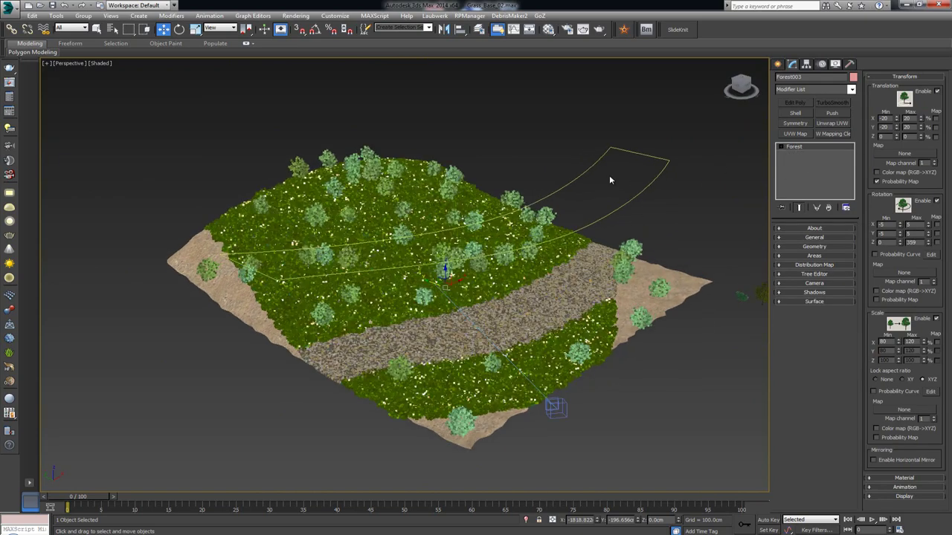
key(c)
key(shift+f)
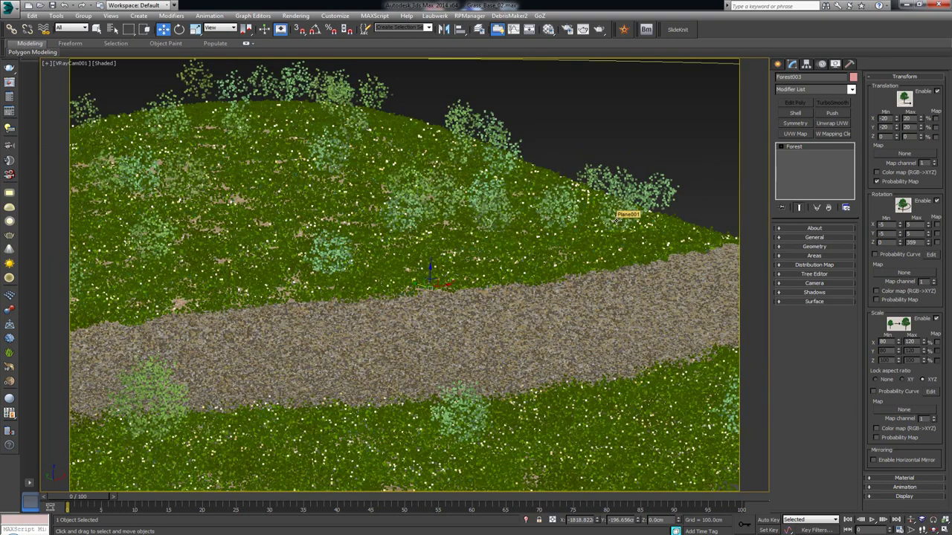
key(shift+f)
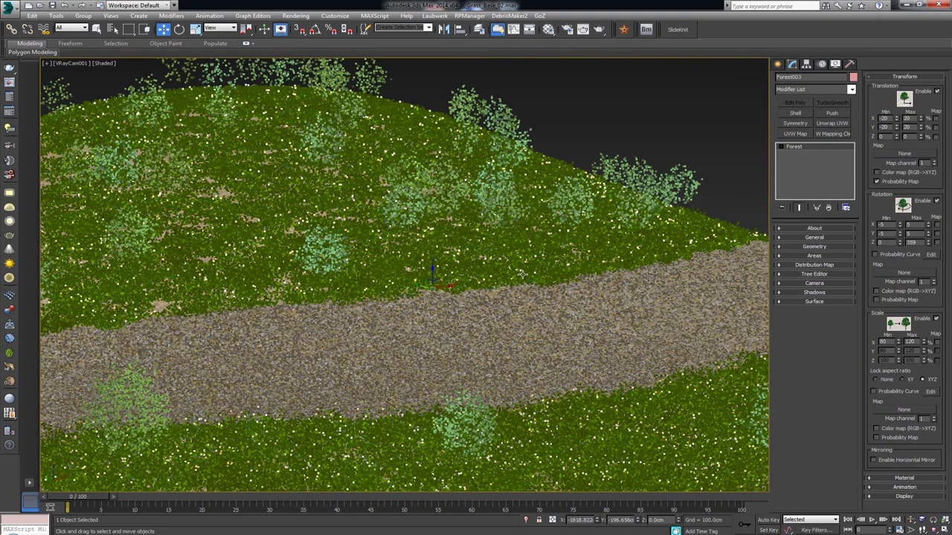
key(alt+w)
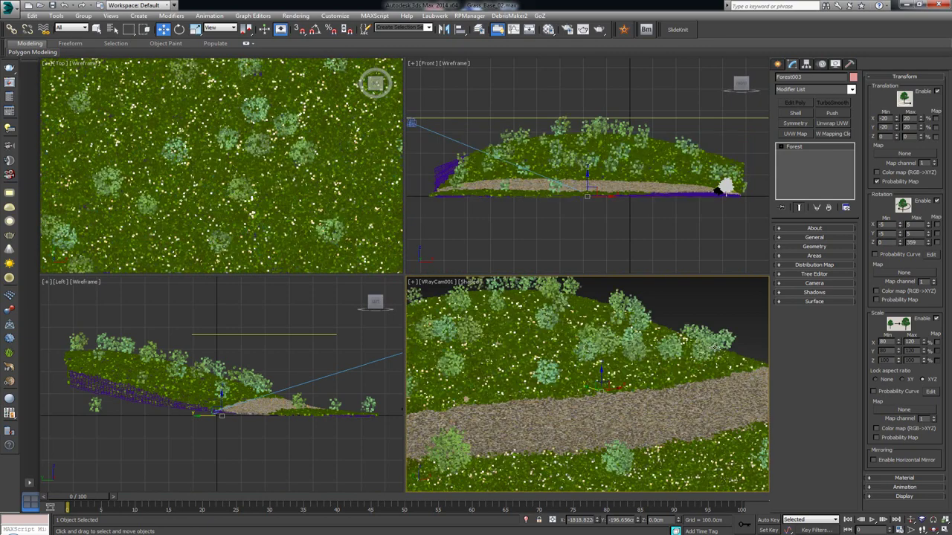
Step: Reselect the tree forest and add six more trees from the Top view along the hill-side edge of the gravel path, near its end, using the Model option
middle_drag(320, 192, 249, 134)
scroll(249, 190, down, 5)
scroll(329, 126, up, 2)
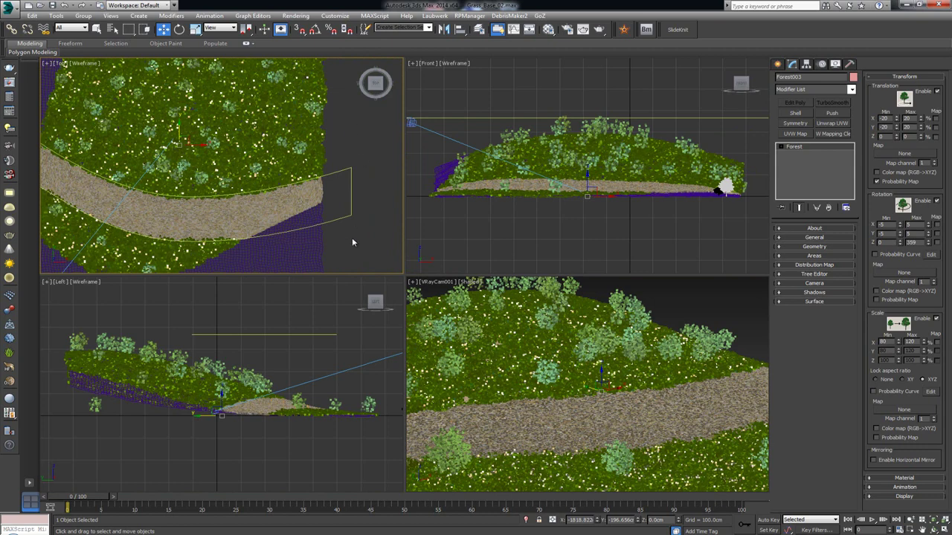
middle_click(723, 338)
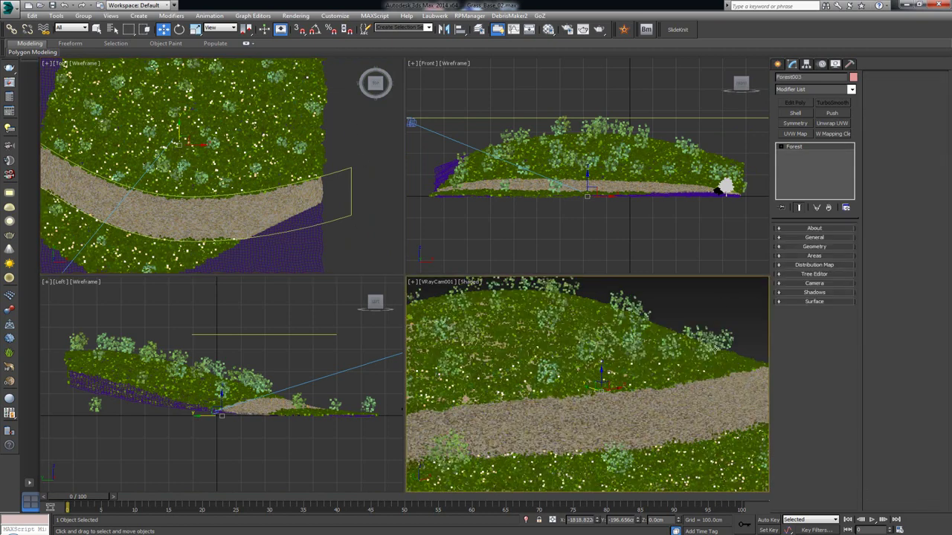
click(735, 335)
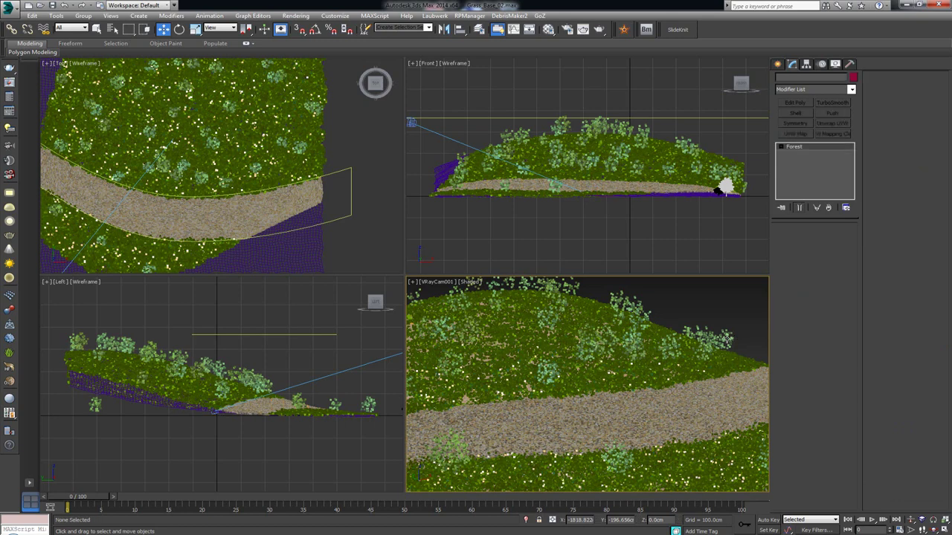
click(725, 338)
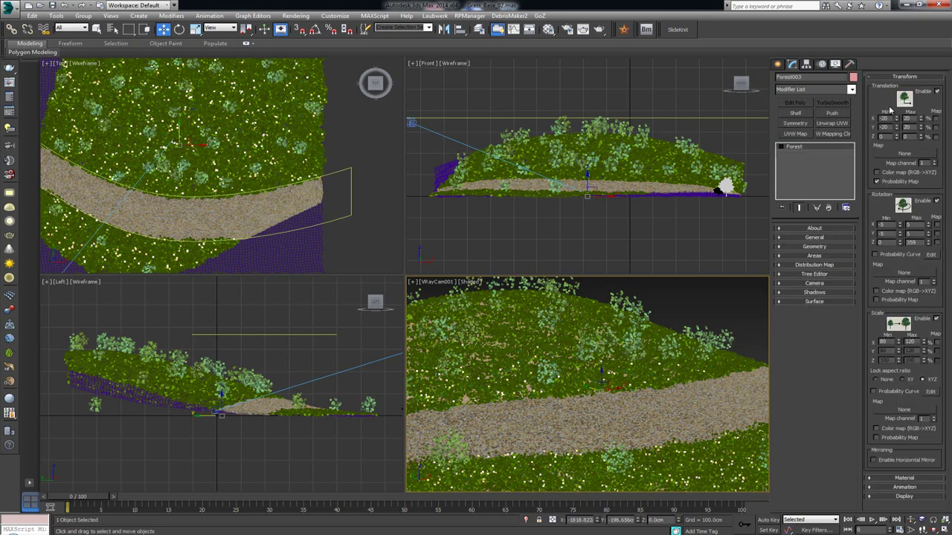
click(821, 275)
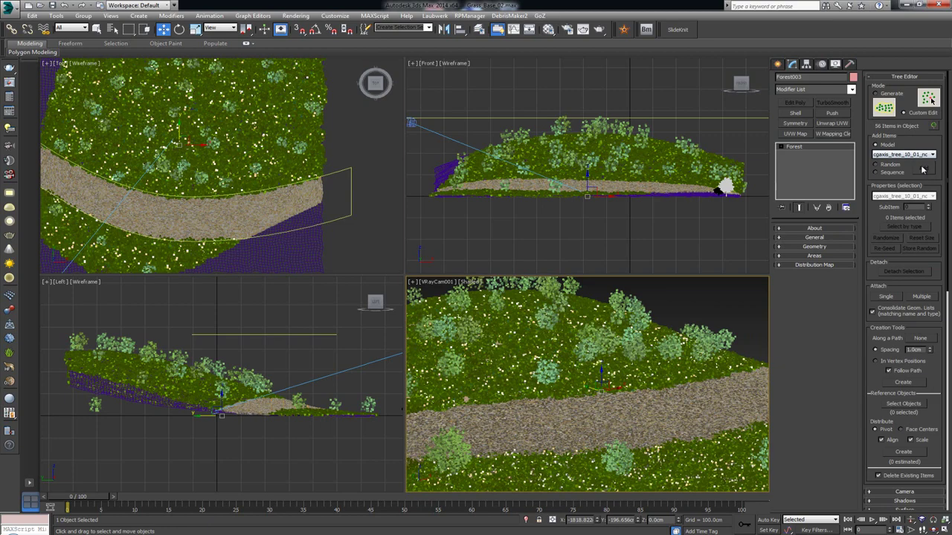
click(928, 98)
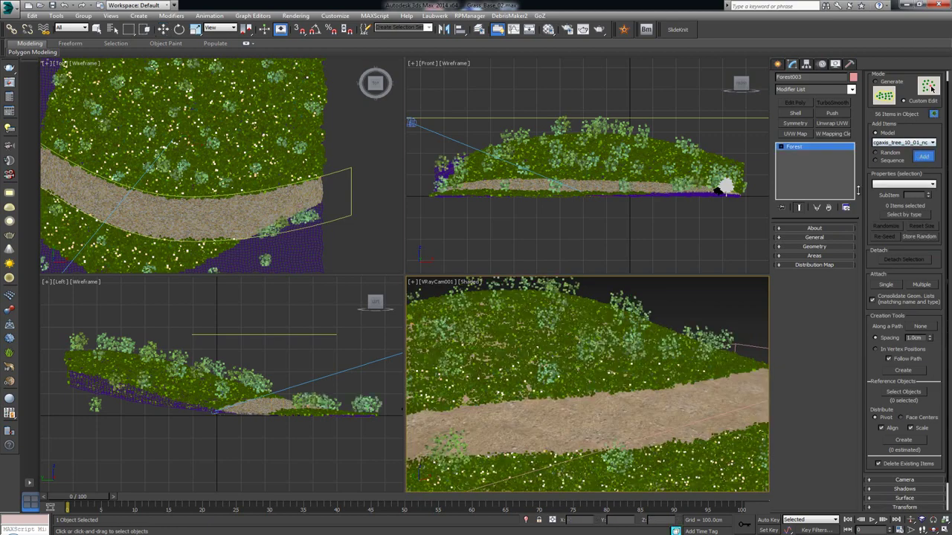
click(273, 154)
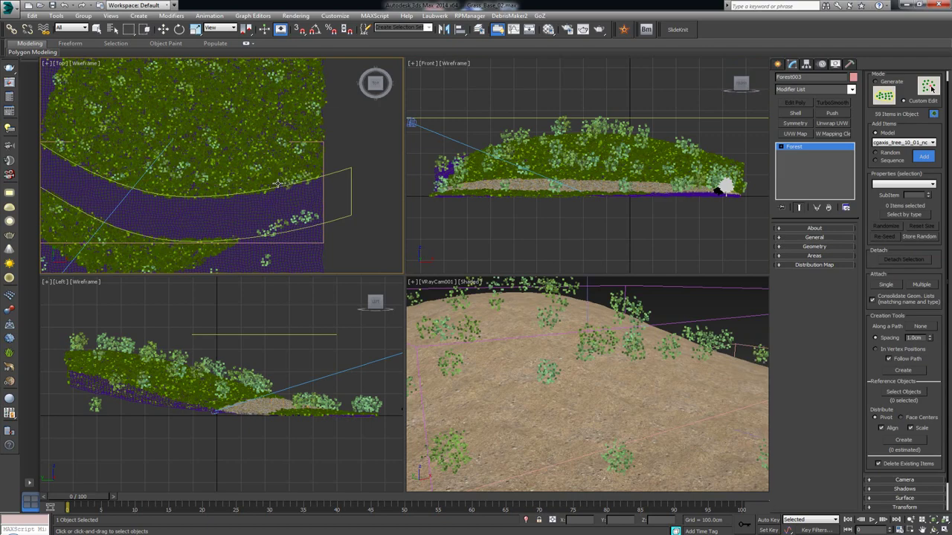
click(236, 191)
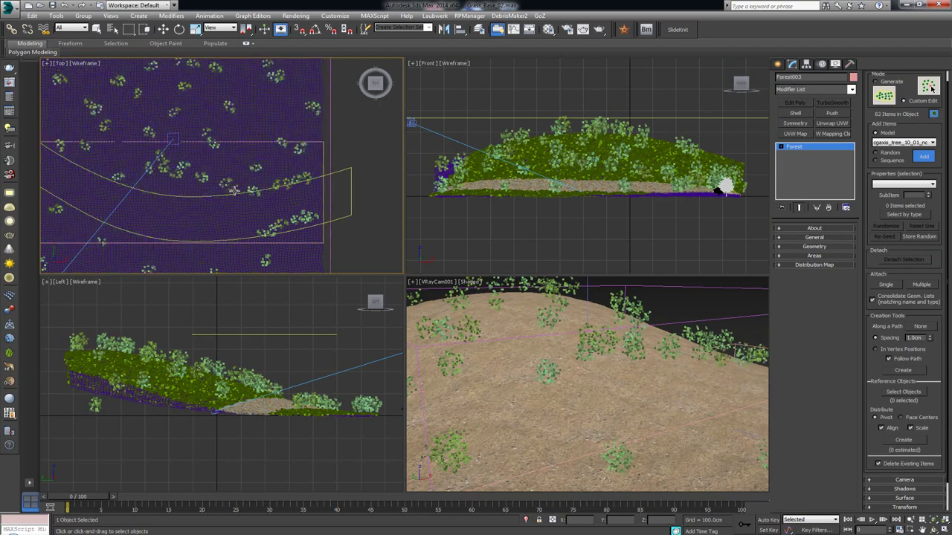
click(495, 269)
right_click(620, 249)
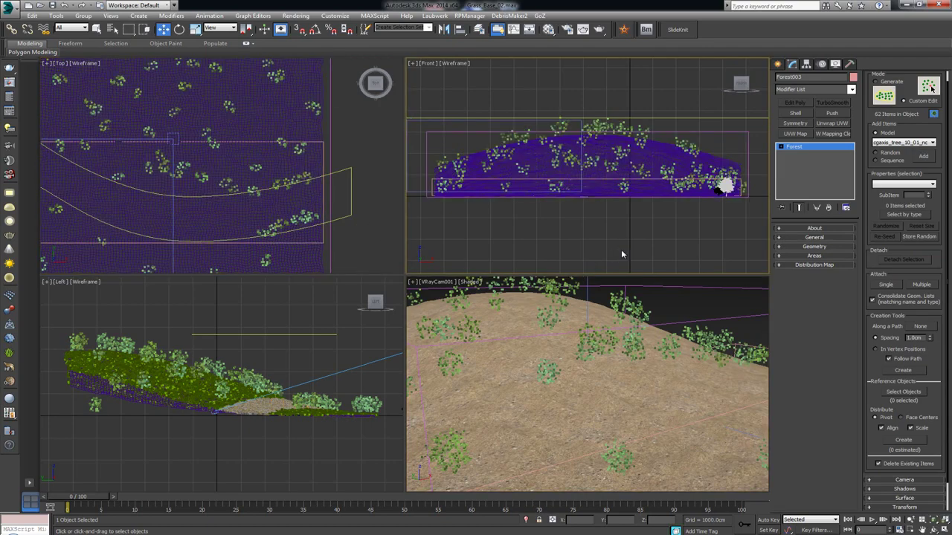
Step: Maximize the VRayCam001 view, leave the forest's item editing and deselect the forest
key(alt+w)
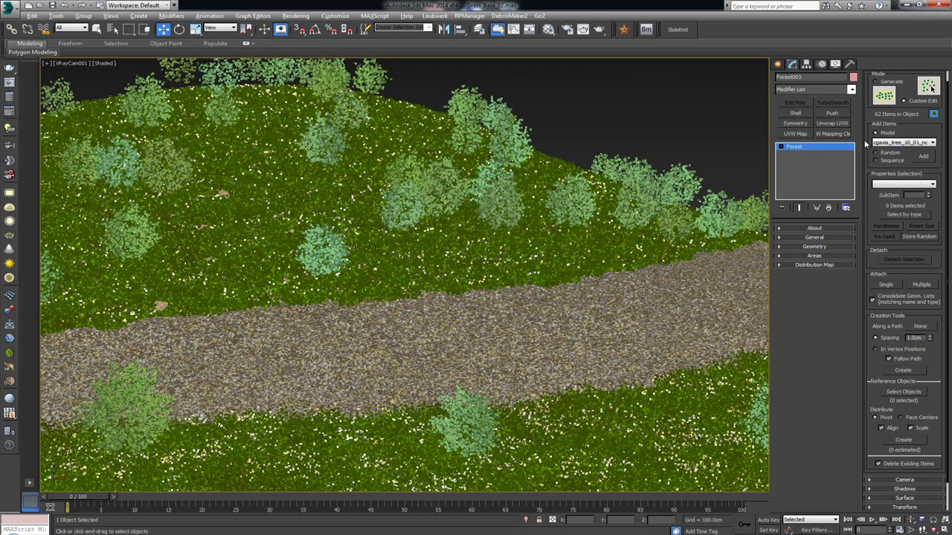
scroll(918, 130, up, 1)
click(906, 77)
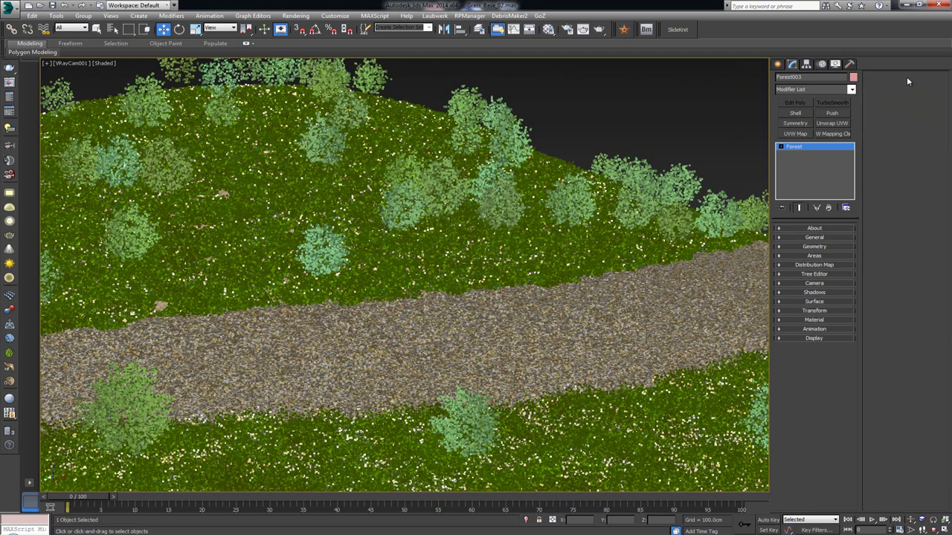
click(804, 147)
click(679, 129)
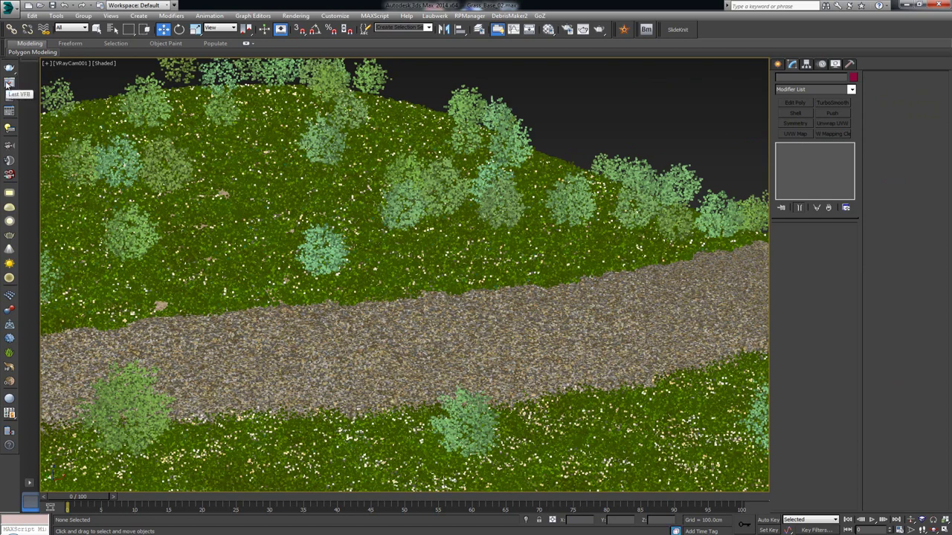
Step: Draw a render region over the upper-left hilltop and sky in the V-Ray frame buffer at 100% zoom, and render it
click(9, 84)
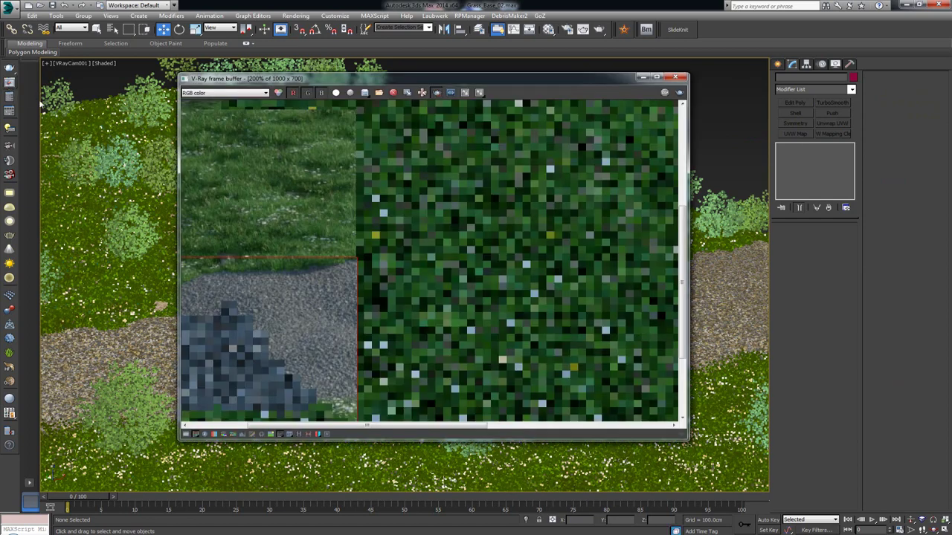
double_click(302, 218)
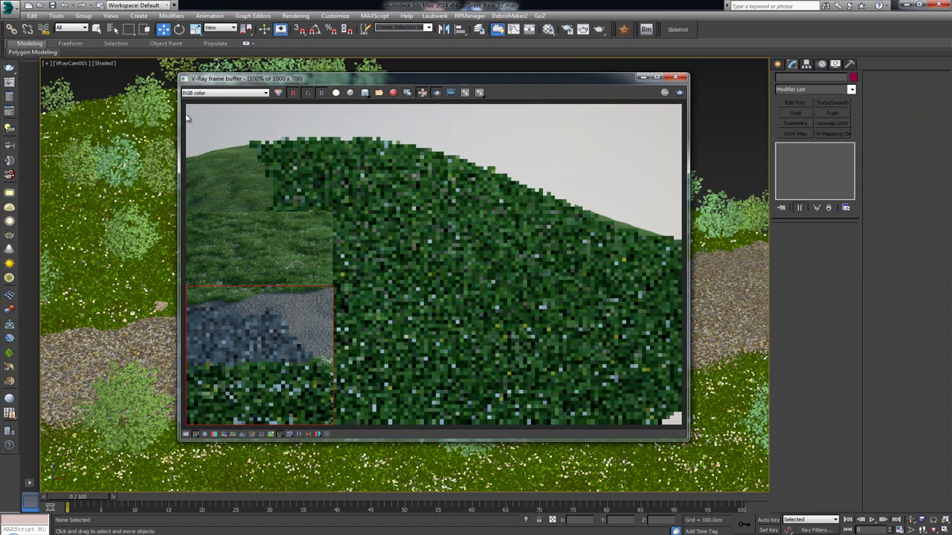
drag(187, 109, 426, 211)
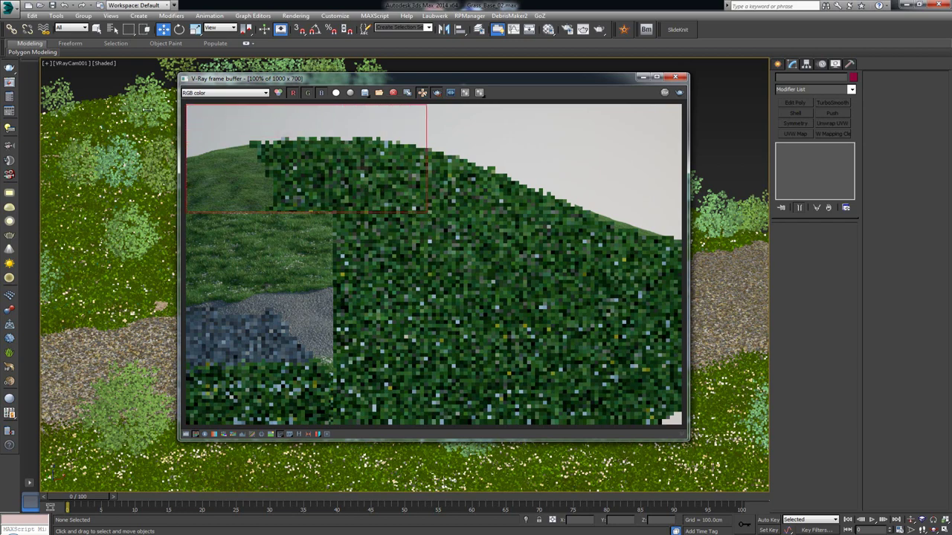
click(8, 68)
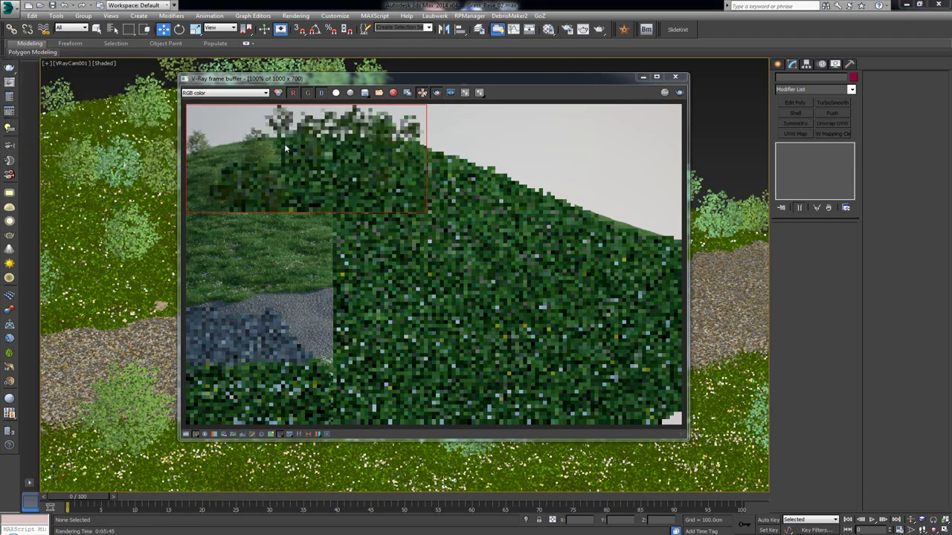
Step: Examine the rendered trees on the hilltop at up to 400% zoom in the frame buffer
scroll(198, 148, up, 1)
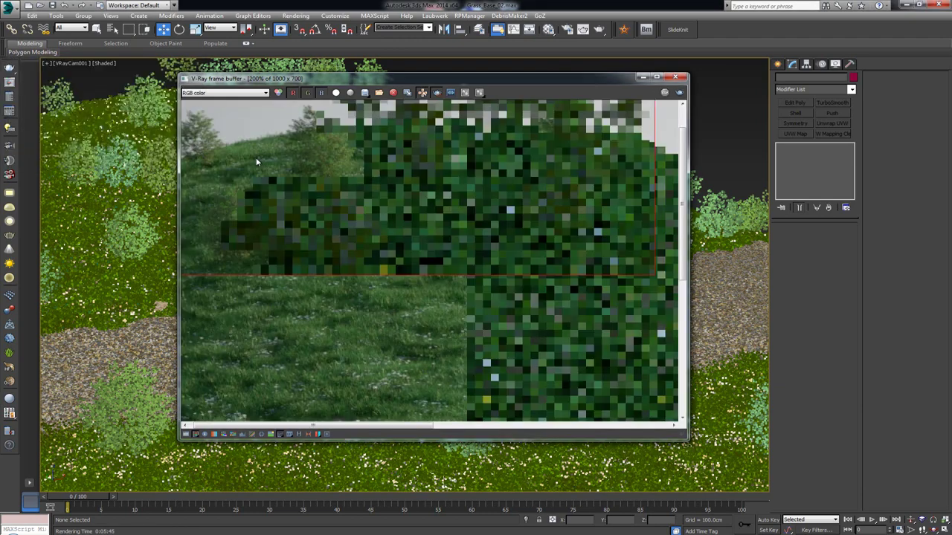
scroll(223, 156, up, 2)
scroll(280, 203, down, 1)
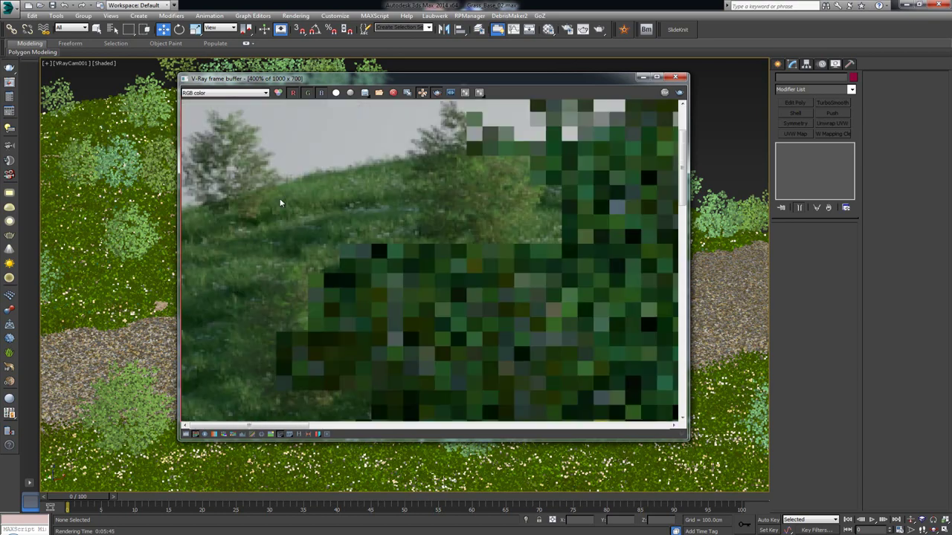
middle_drag(462, 218, 457, 180)
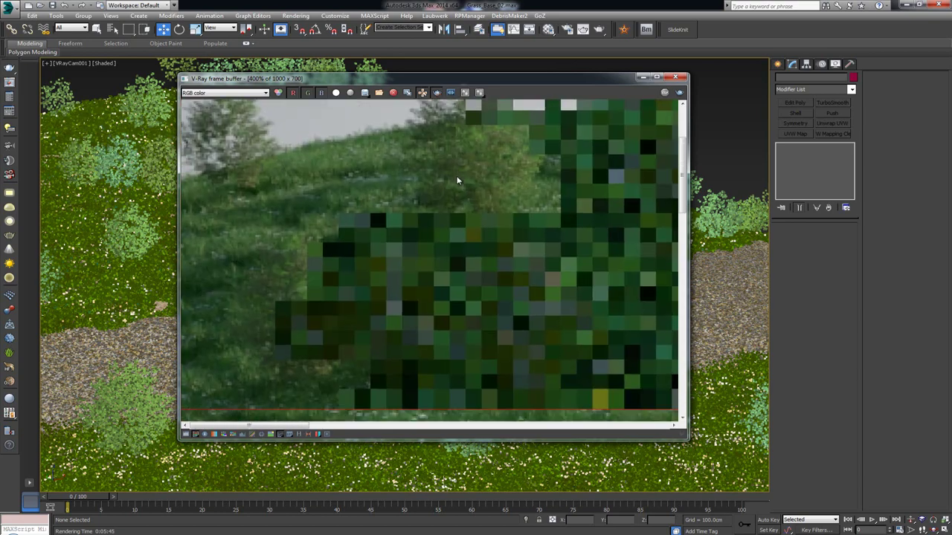
scroll(449, 180, down, 1)
middle_drag(350, 181, 342, 168)
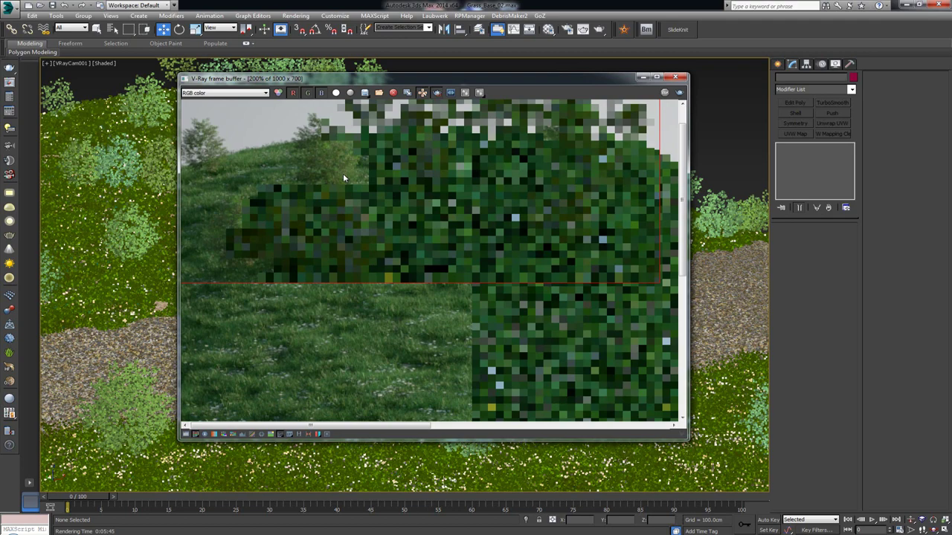
scroll(342, 173, down, 1)
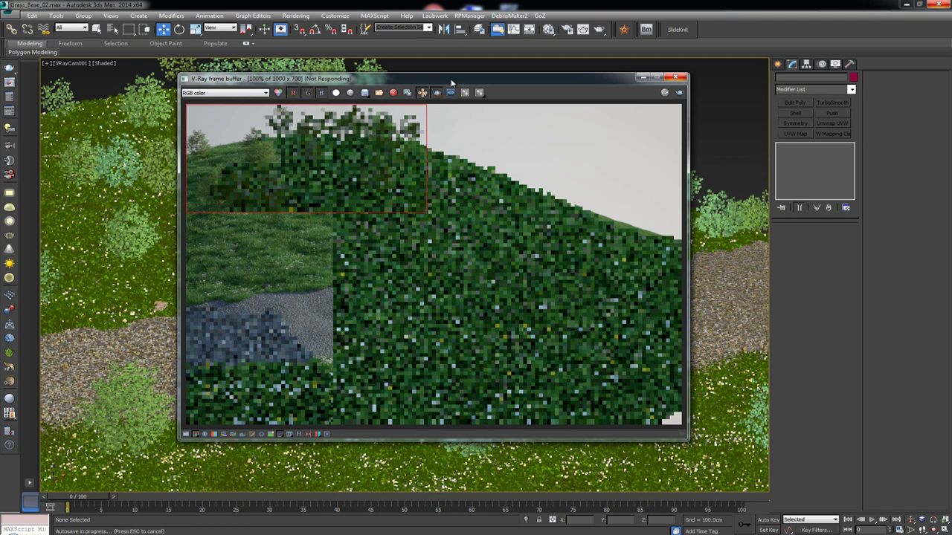
Step: Move the frame buffer window slightly aside and examine the rendered gravel path and its grass edge at up to 400% zoom
drag(451, 82, 406, 73)
click(708, 177)
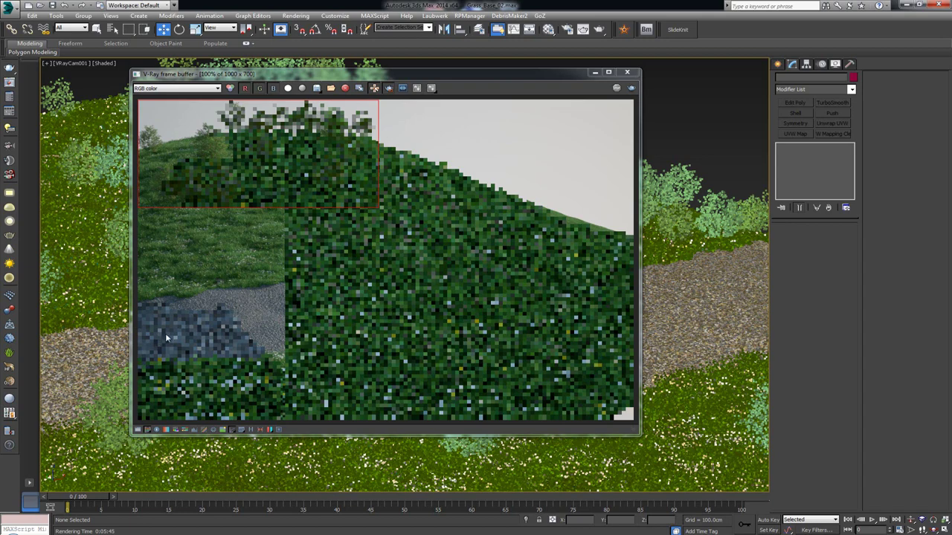
scroll(268, 321, up, 4)
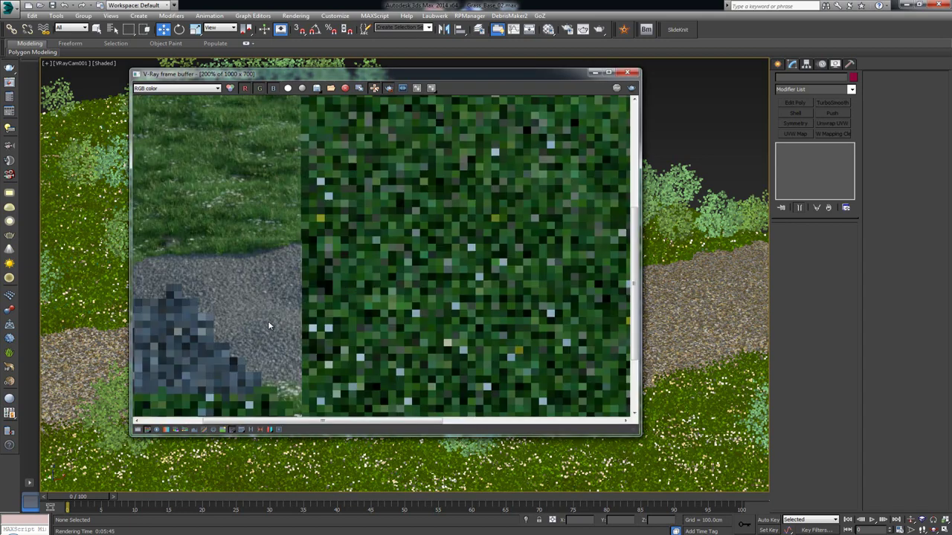
scroll(205, 321, up, 1)
scroll(422, 312, down, 3)
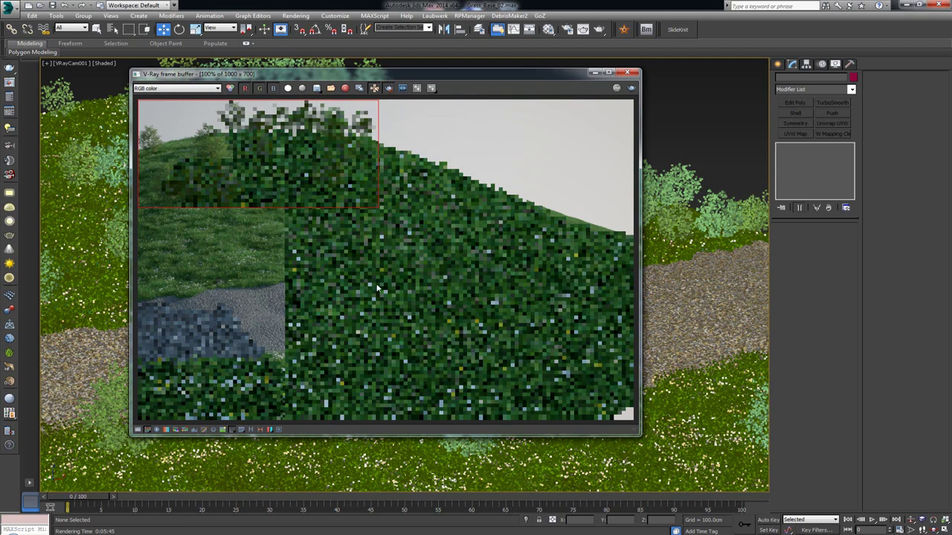
scroll(251, 316, up, 1)
scroll(250, 315, up, 1)
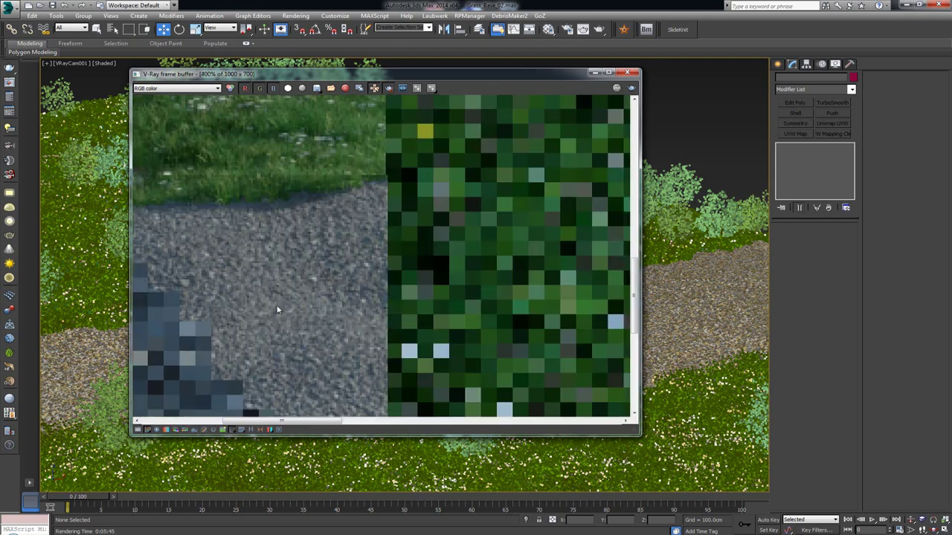
scroll(361, 302, down, 1)
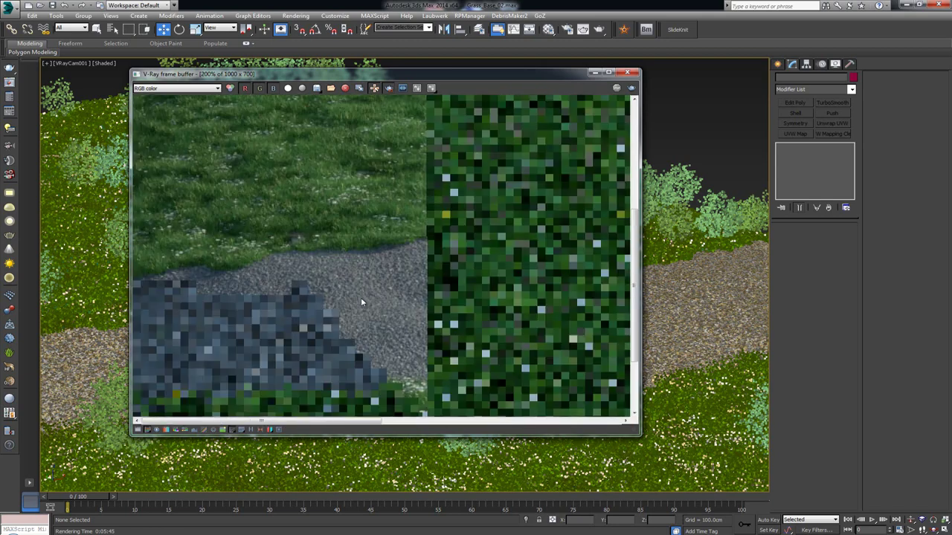
middle_drag(388, 295, 304, 306)
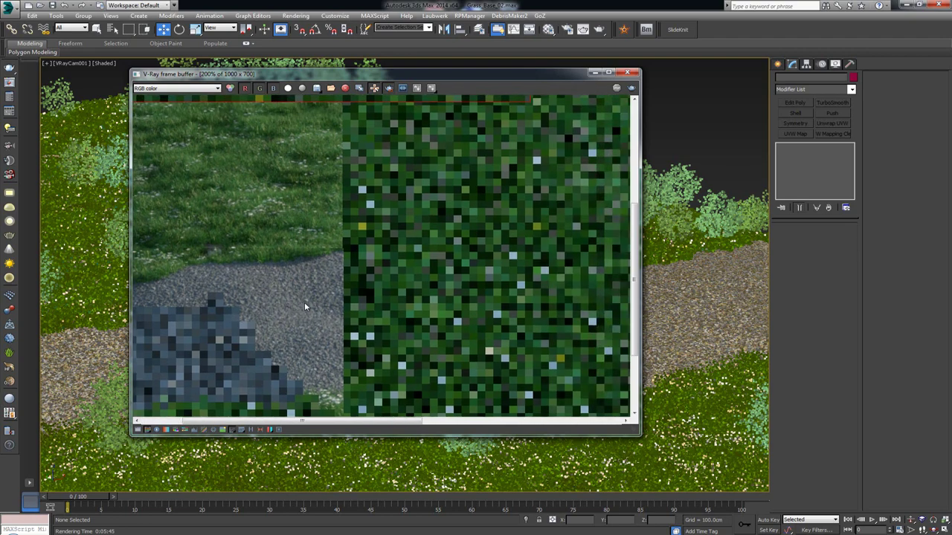
scroll(305, 305, down, 1)
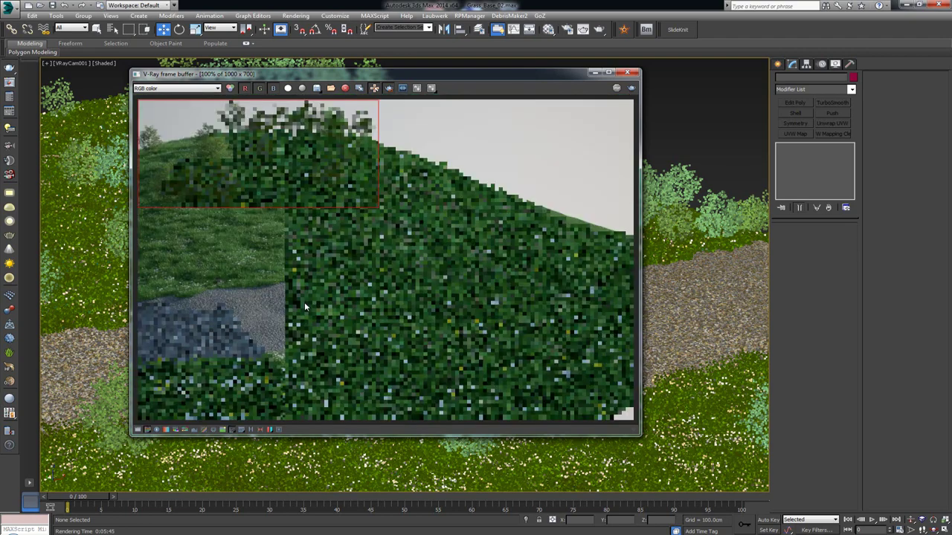